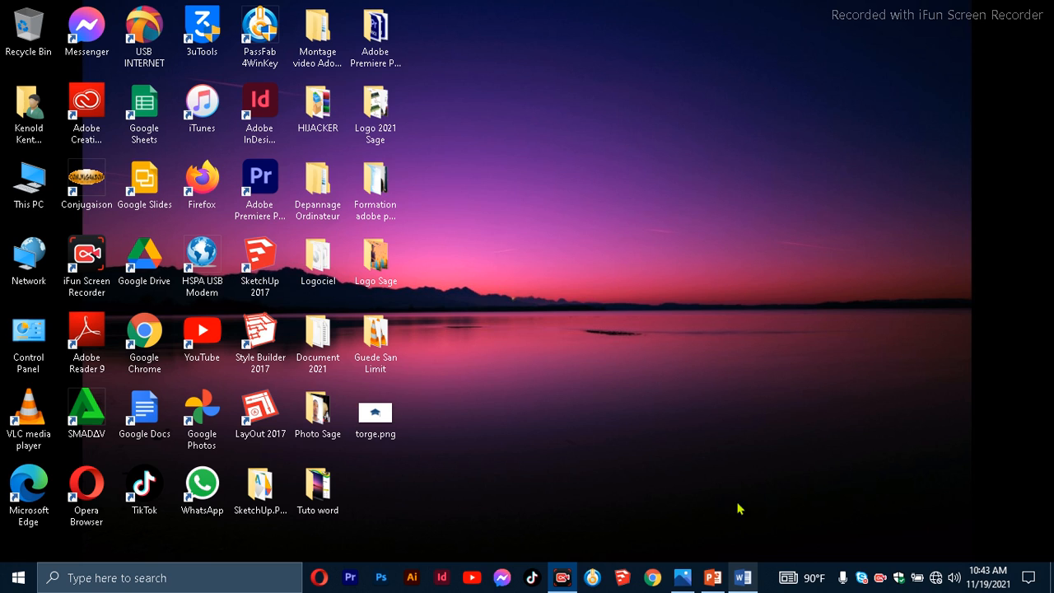
# - Create a blank Word document and draw a rectangle about 3.2" high near the page's upper-left corner
pyautogui.click(739, 582)
pyautogui.click(433, 207)
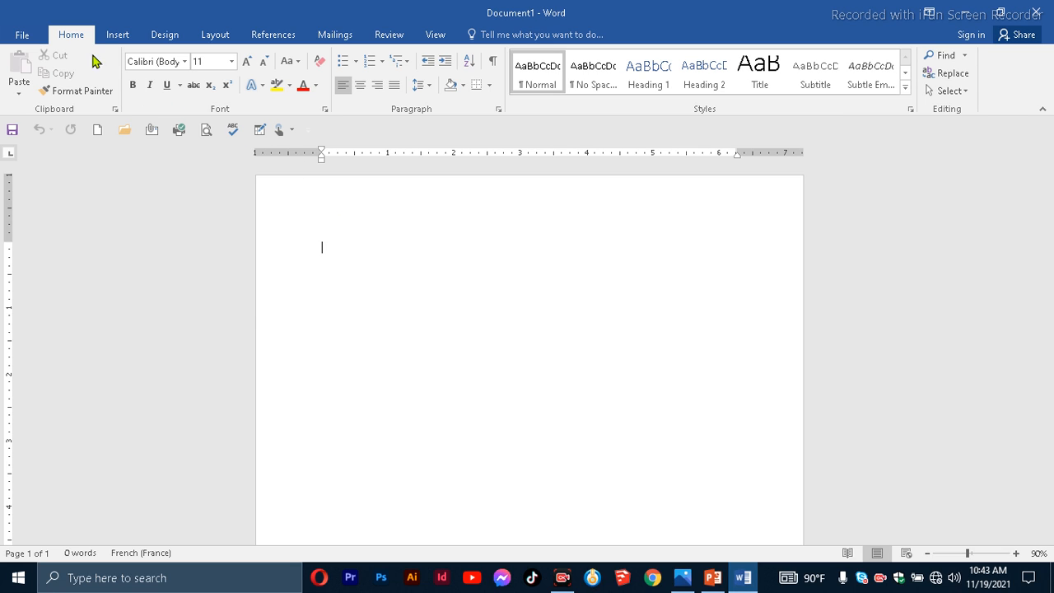
pyautogui.click(113, 39)
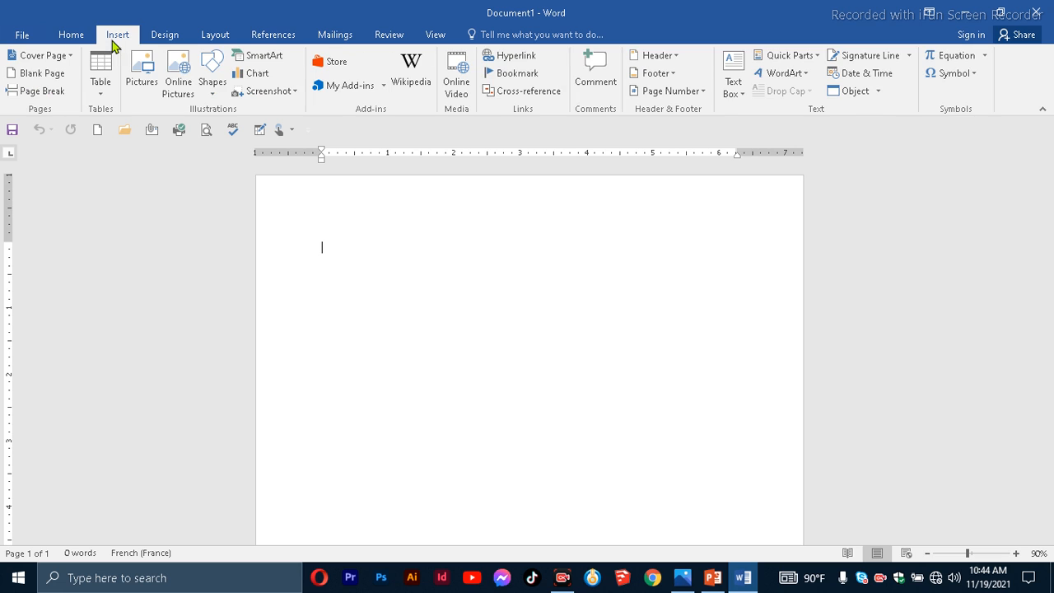
pyautogui.click(213, 82)
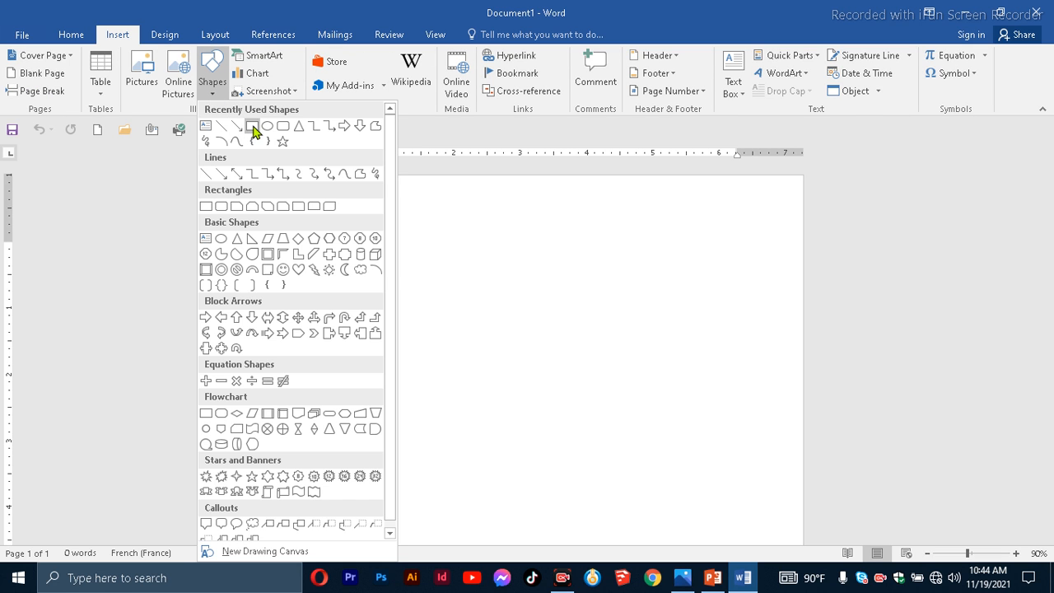
pyautogui.click(252, 134)
pyautogui.moveTo(278, 198)
pyautogui.mouseDown()
pyautogui.moveTo(477, 400)
pyautogui.moveTo(537, 410)
pyautogui.mouseUp()
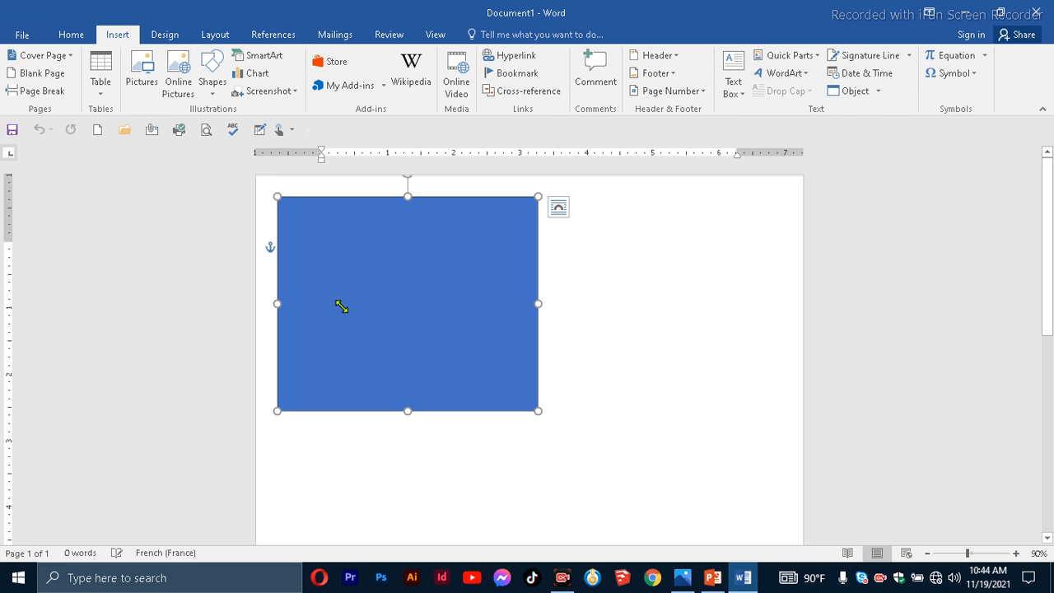
# - Resize the rectangle to about 4.69" high by 4.21" wide, flush with the page's left and top edges
pyautogui.moveTo(277, 310); pyautogui.dragTo(252, 304)
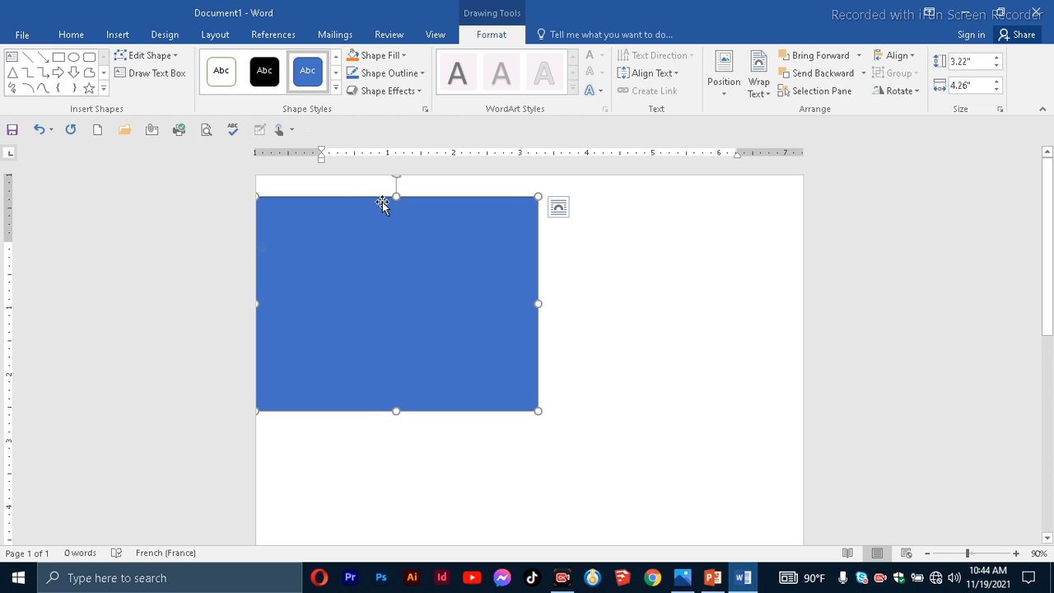
pyautogui.moveTo(397, 198); pyautogui.dragTo(400, 168)
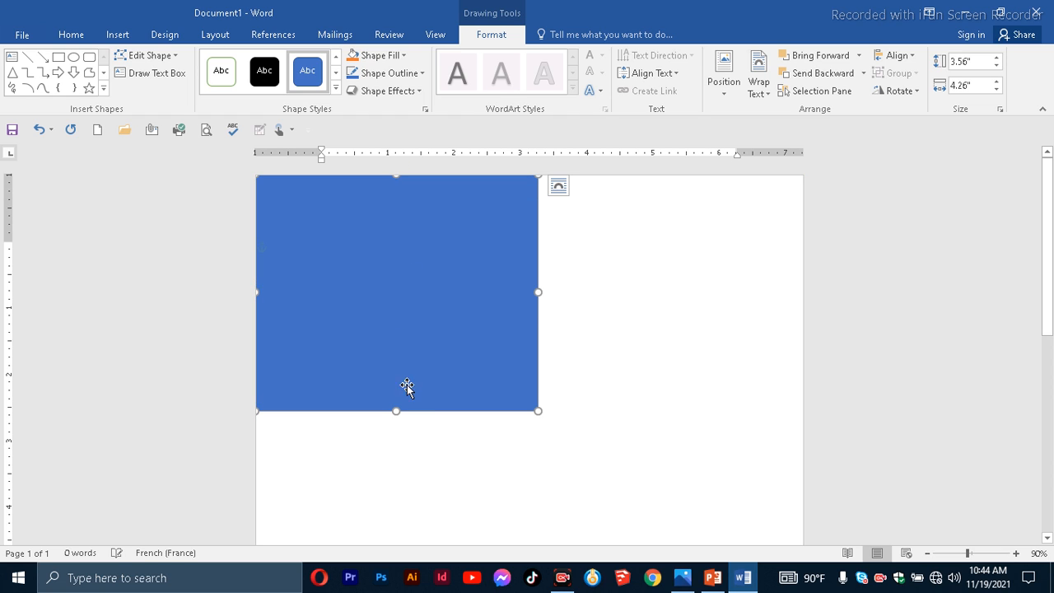
pyautogui.moveTo(395, 413); pyautogui.dragTo(395, 484)
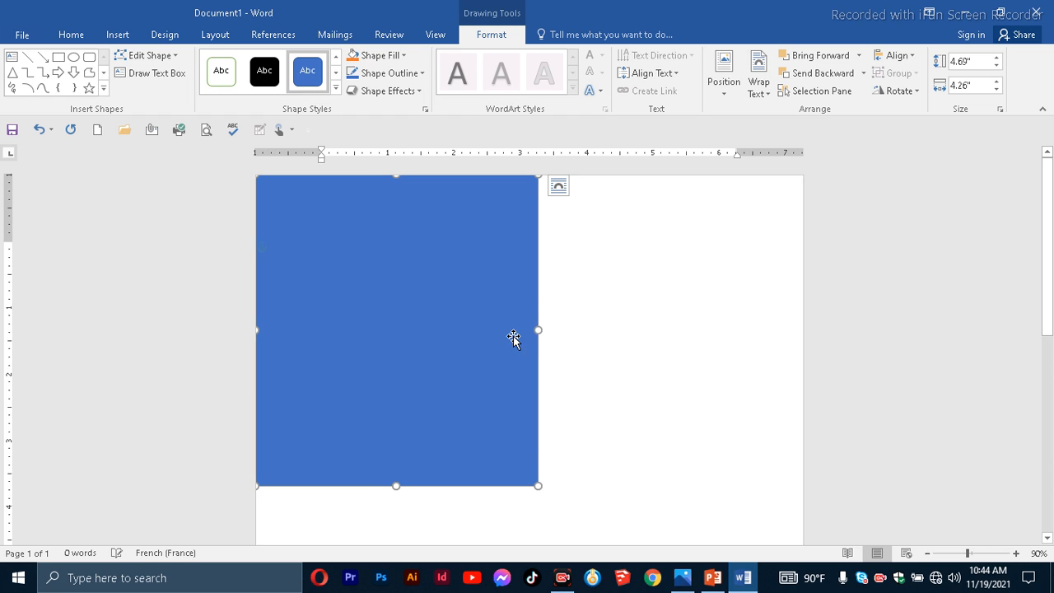
pyautogui.moveTo(536, 333); pyautogui.dragTo(534, 333)
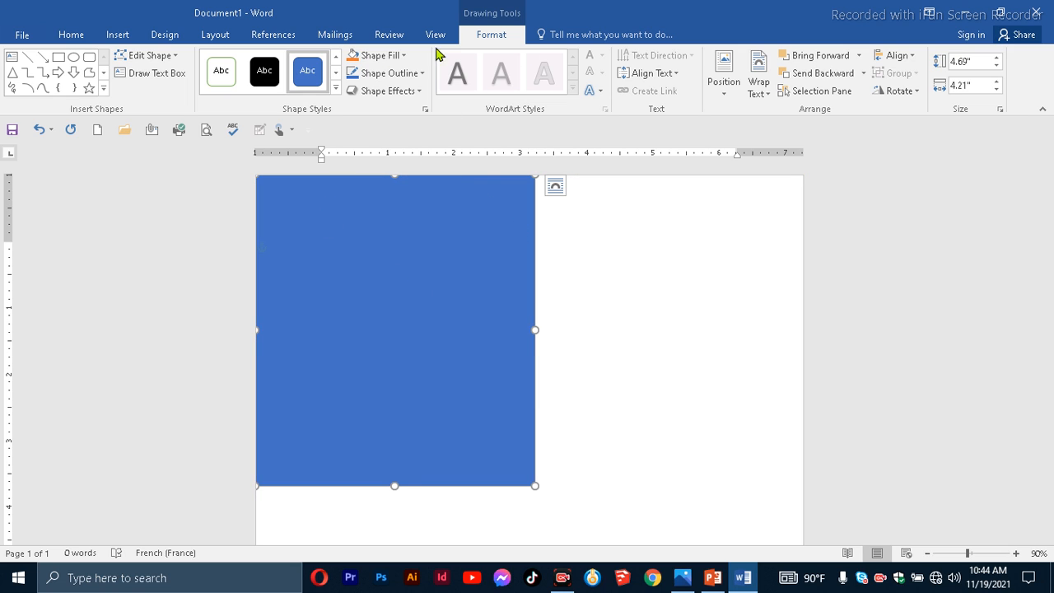
# - Remove the large rectangle's fill and give it a thin black outline
pyautogui.click(392, 55)
pyautogui.click(395, 223)
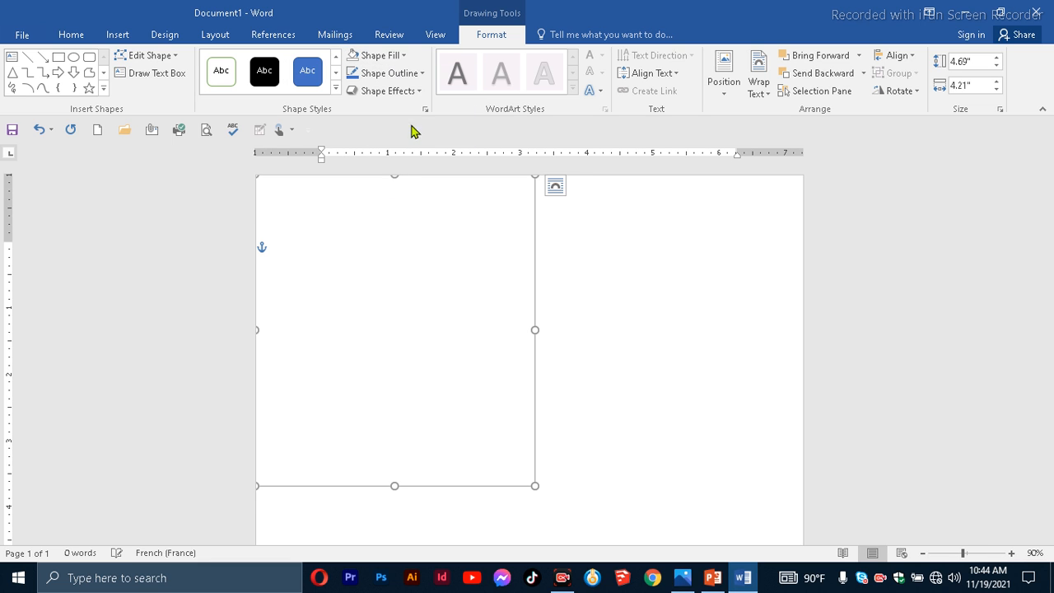
pyautogui.click(416, 79)
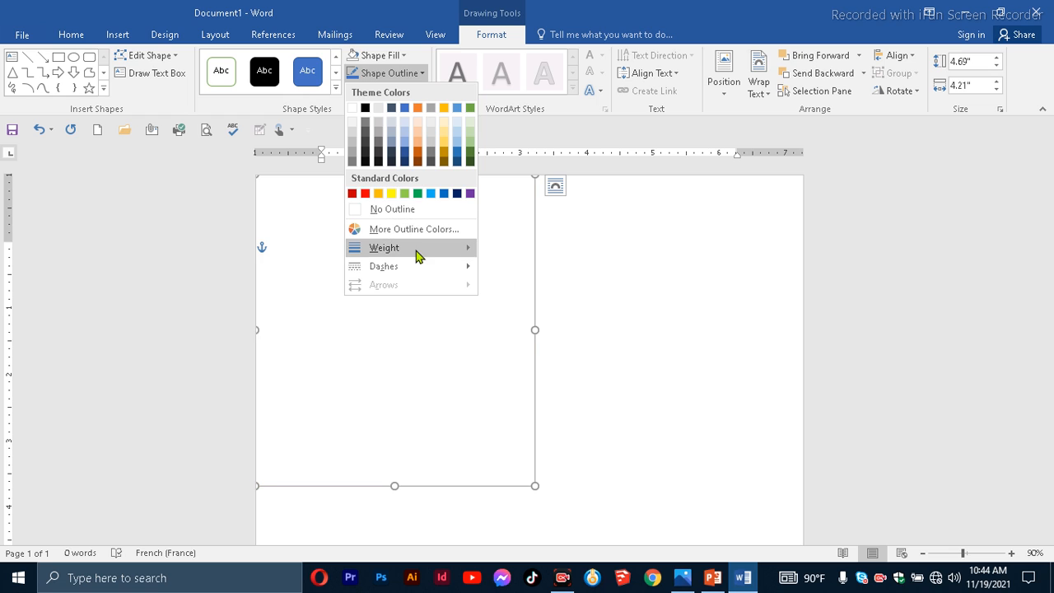
pyautogui.moveTo(416, 249)
pyautogui.click(527, 283)
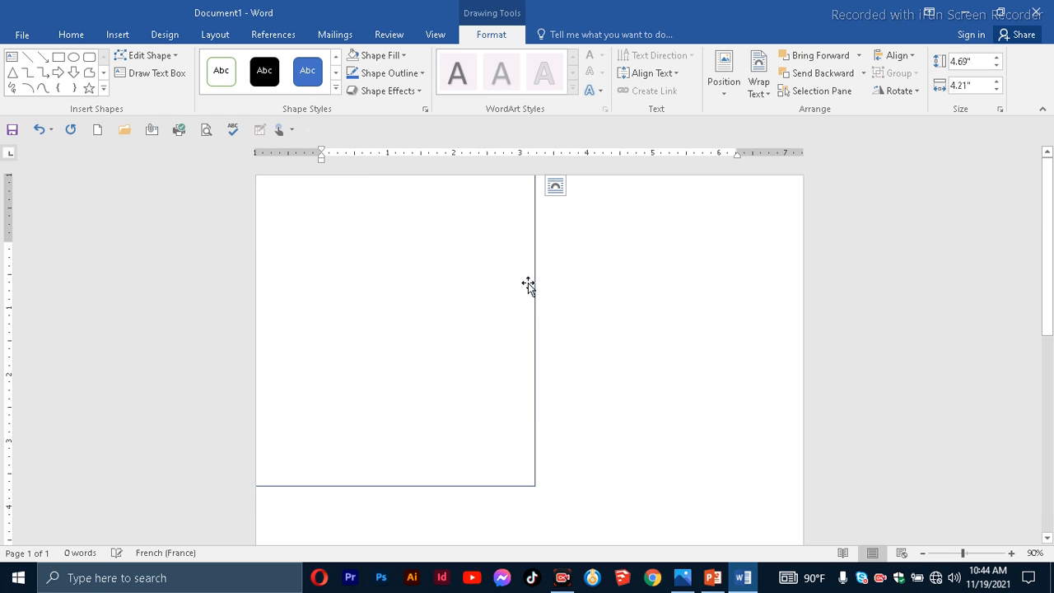
pyautogui.click(395, 75)
pyautogui.click(365, 111)
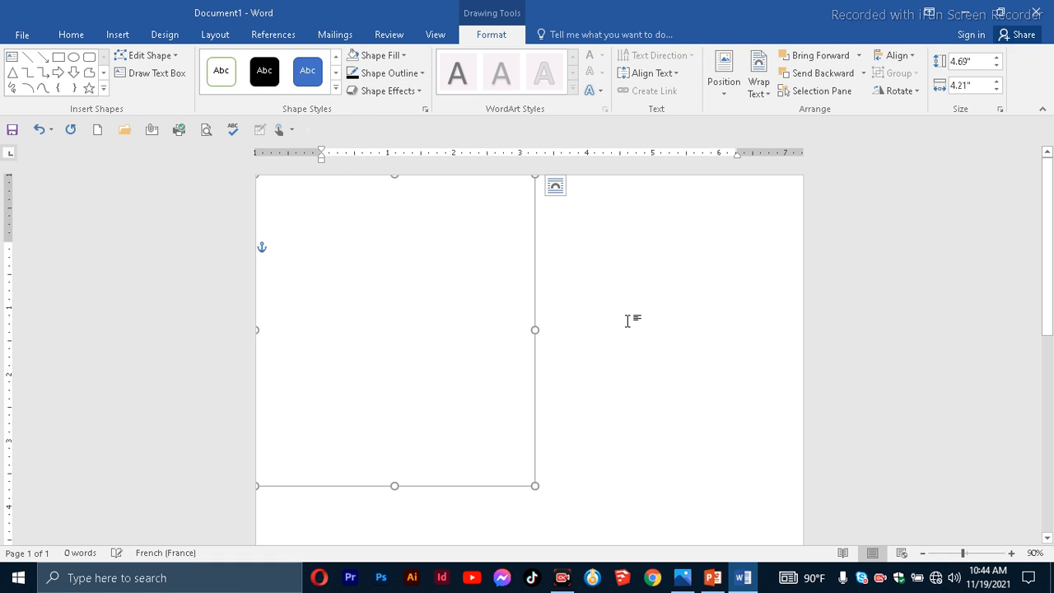
pyautogui.click(629, 319)
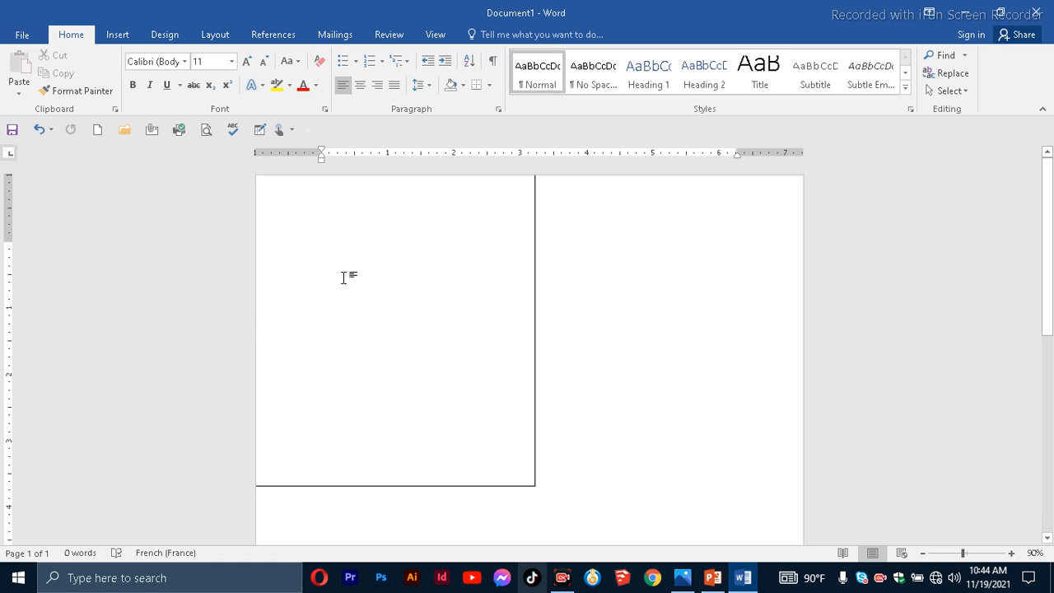
# - Draw a second rectangle about 1.23" high inside the frame, near its top edge
pyautogui.click(116, 34)
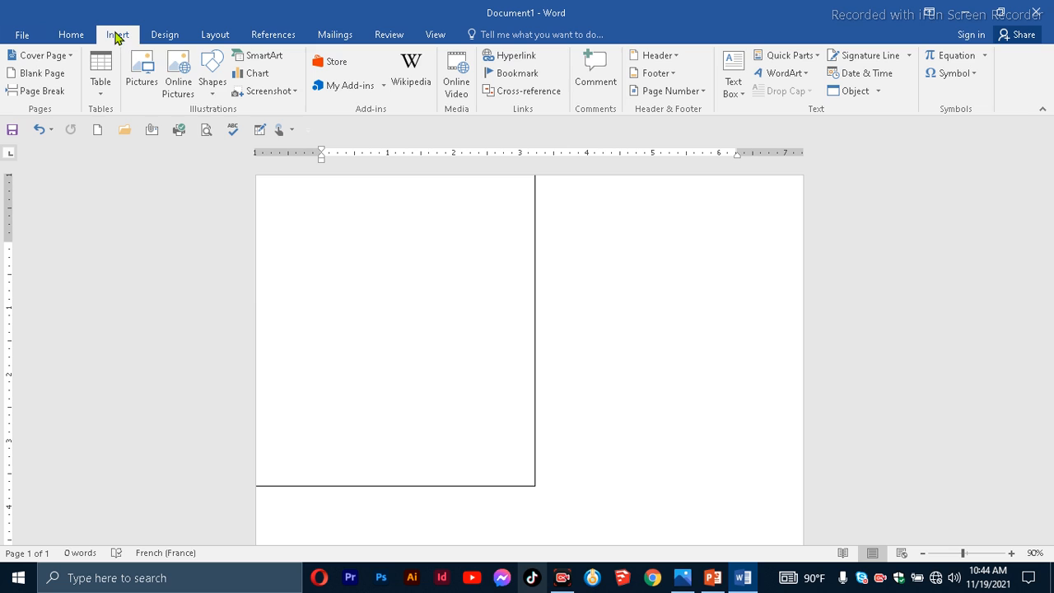
pyautogui.click(213, 76)
pyautogui.click(252, 125)
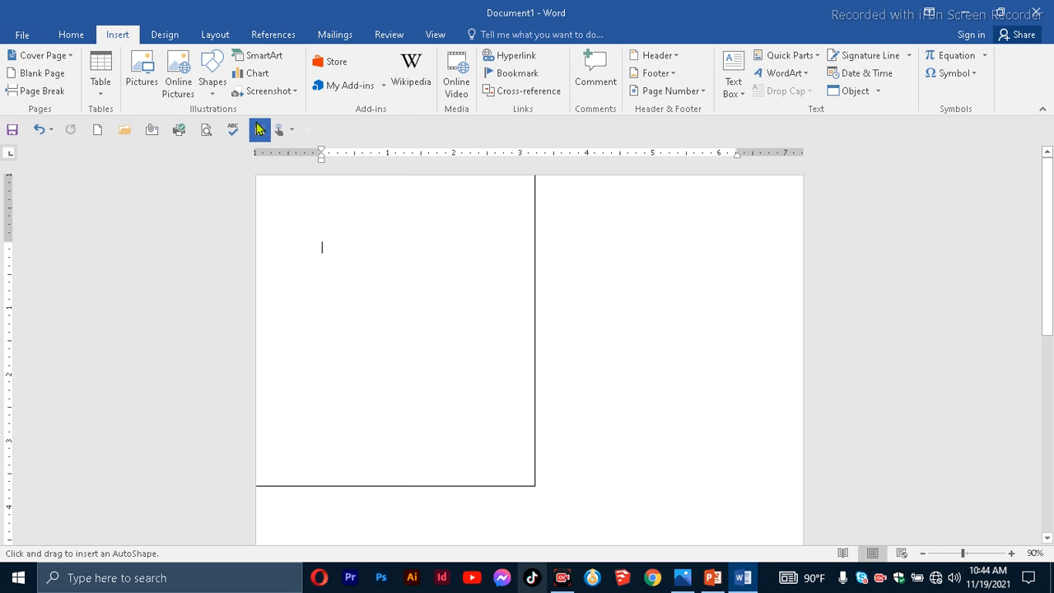
pyautogui.moveTo(270, 190); pyautogui.dragTo(518, 272)
# - Stretch the second rectangle to about 1.44" high by 4.23" wide so it spans the top of the frame
pyautogui.moveTo(515, 233); pyautogui.dragTo(532, 232)
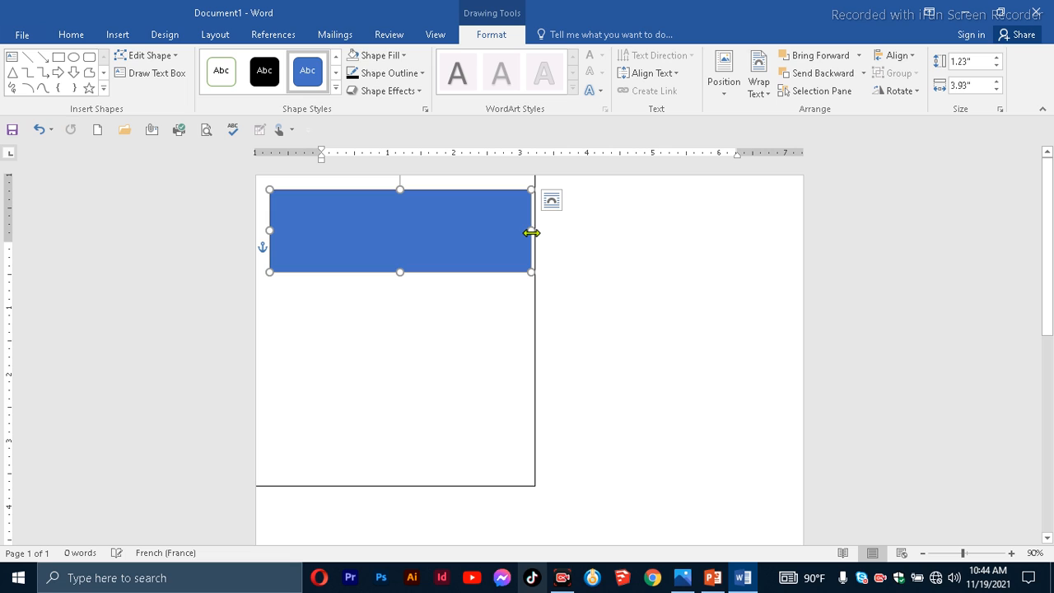
pyautogui.moveTo(404, 190); pyautogui.dragTo(404, 177)
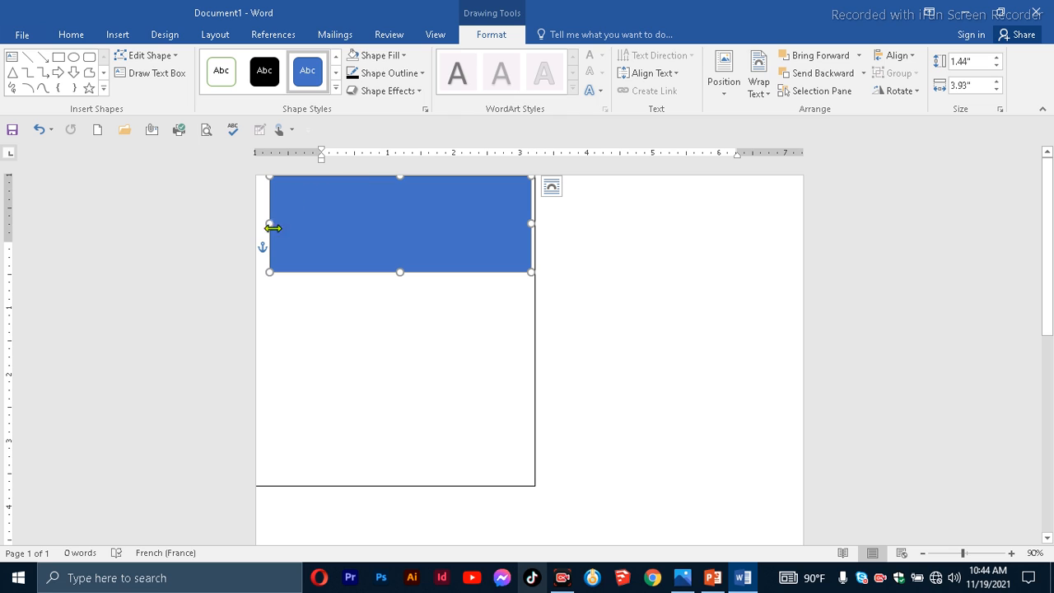
pyautogui.moveTo(271, 223); pyautogui.dragTo(255, 232)
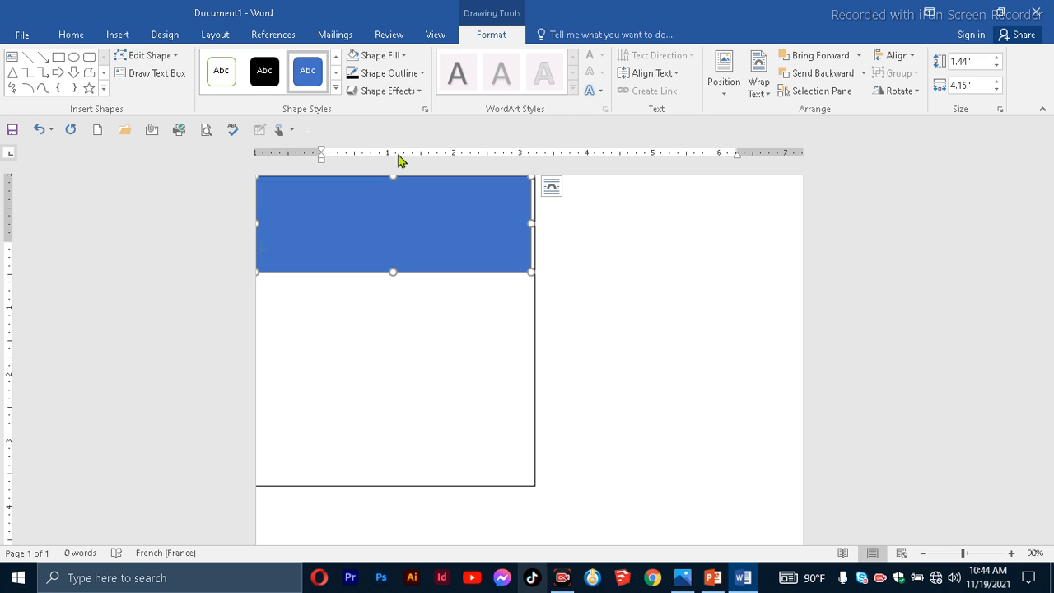
pyautogui.moveTo(530, 223); pyautogui.dragTo(537, 223)
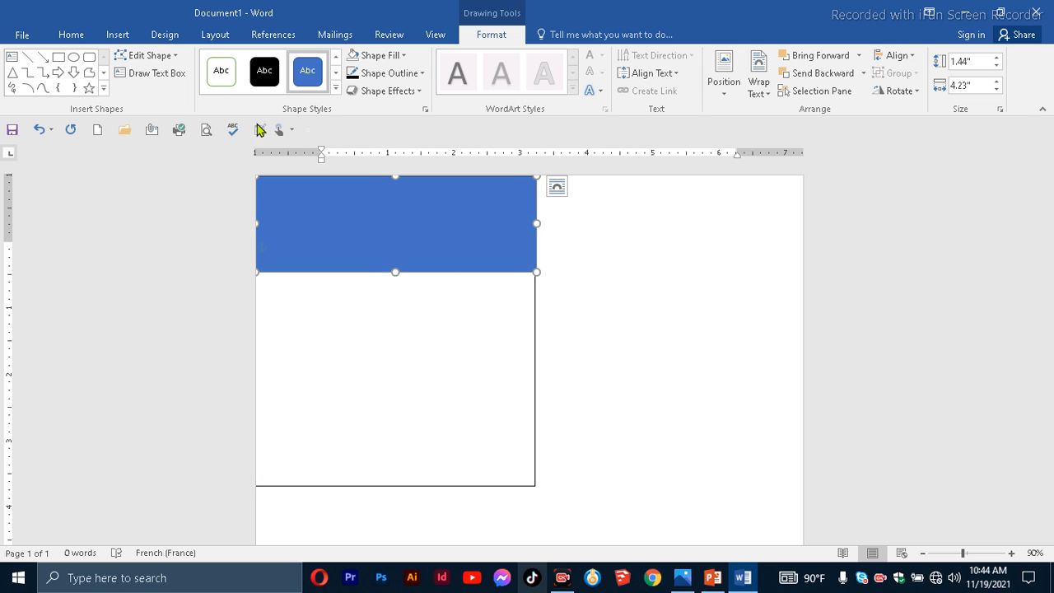
# - Edit the points of the blue rectangle and delete its lower-right corner point
pyautogui.click(140, 56)
pyautogui.click(155, 94)
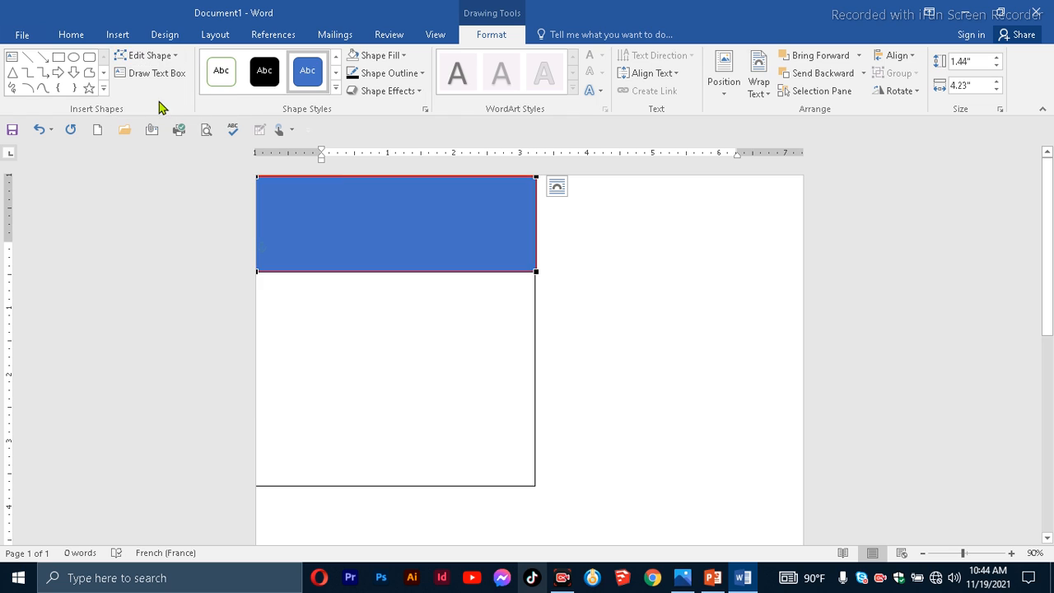
pyautogui.rightClick(534, 273)
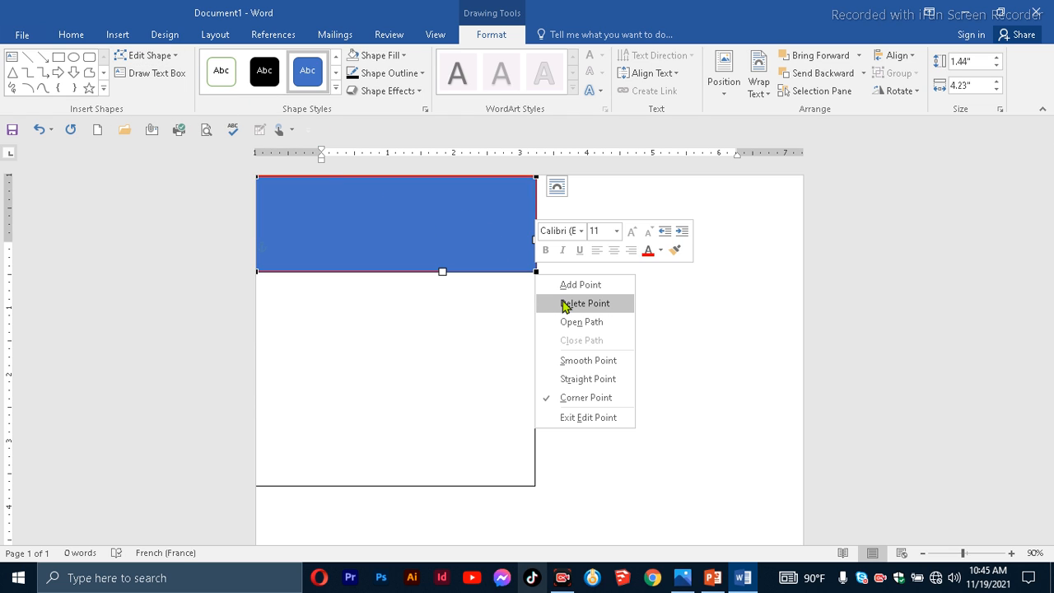
pyautogui.click(565, 304)
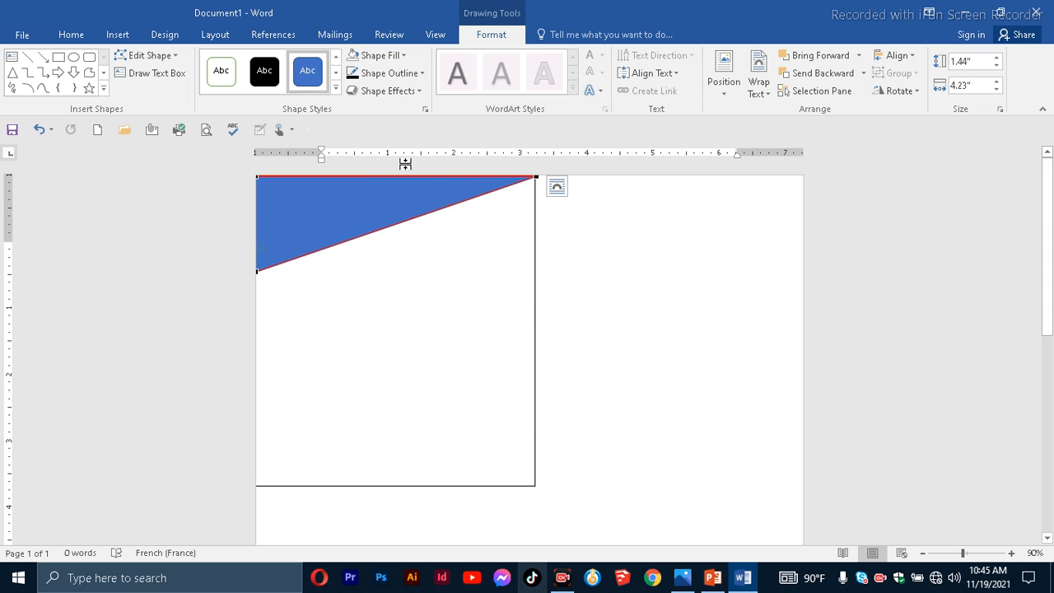
# - Bend the blue shape's diagonal edge into an S-shaped wave by adjusting the curve handles at both end points
pyautogui.click(257, 271)
pyautogui.moveTo(346, 241); pyautogui.dragTo(310, 192)
pyautogui.click(534, 178)
pyautogui.moveTo(443, 208); pyautogui.dragTo(449, 251)
pyautogui.click(635, 275)
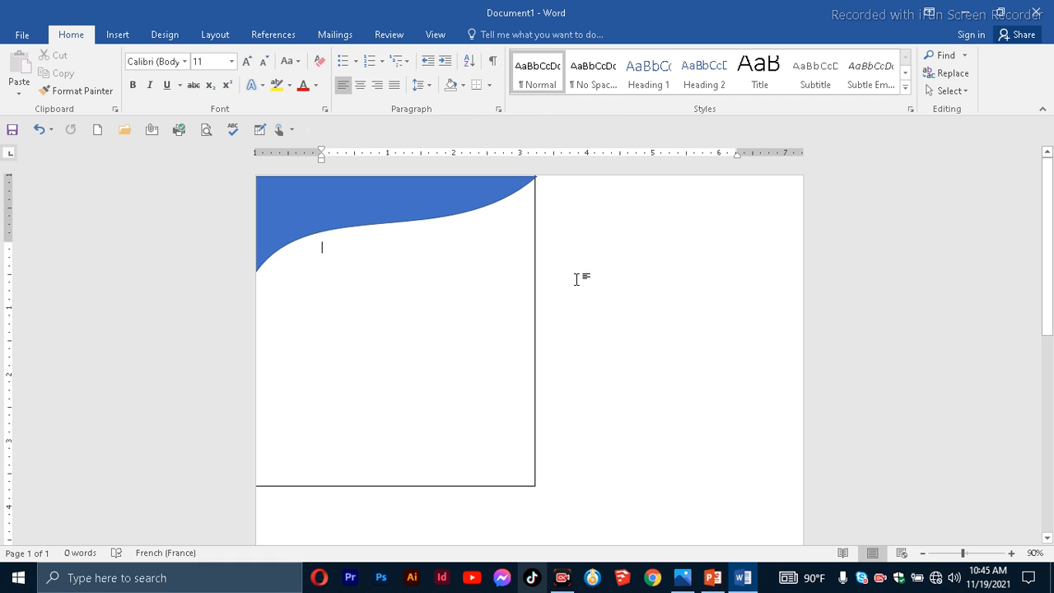
# - Narrow the blue wave shape to about 4.17" wide so it stays within the frame's right edge
pyautogui.click(345, 190)
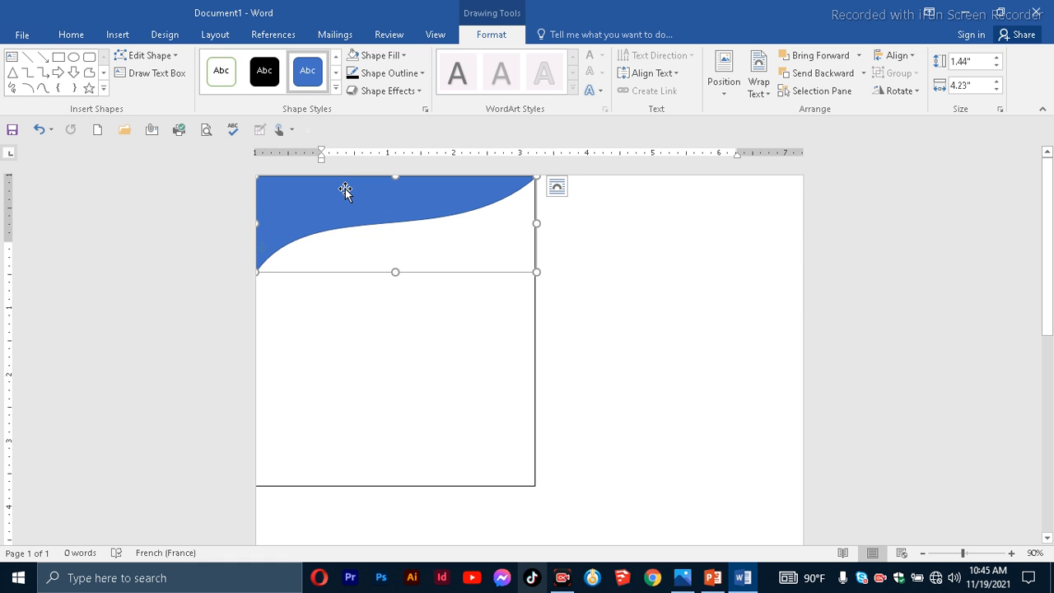
pyautogui.click(606, 271)
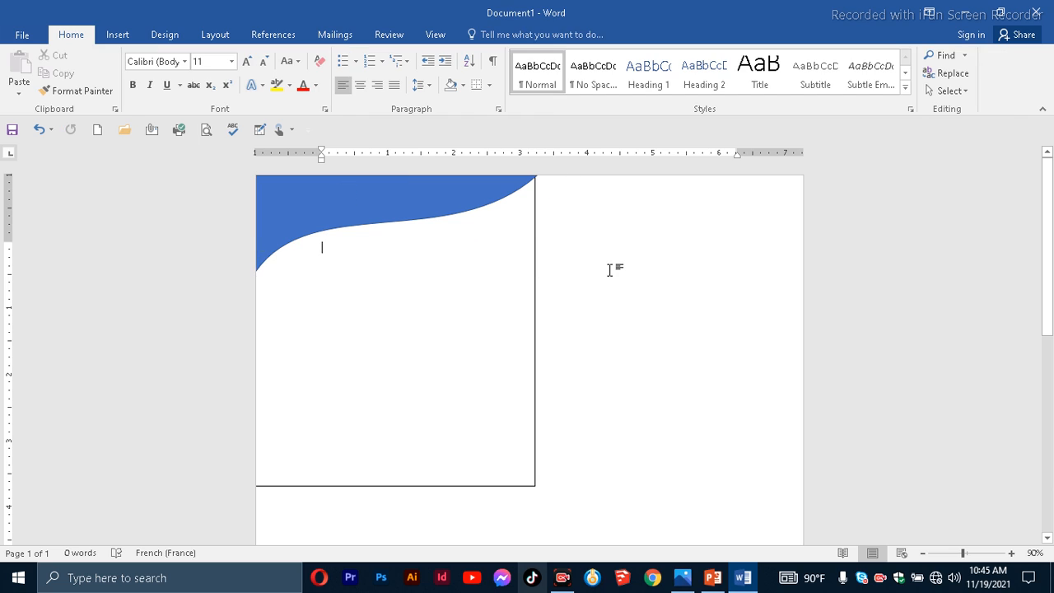
pyautogui.click(339, 203)
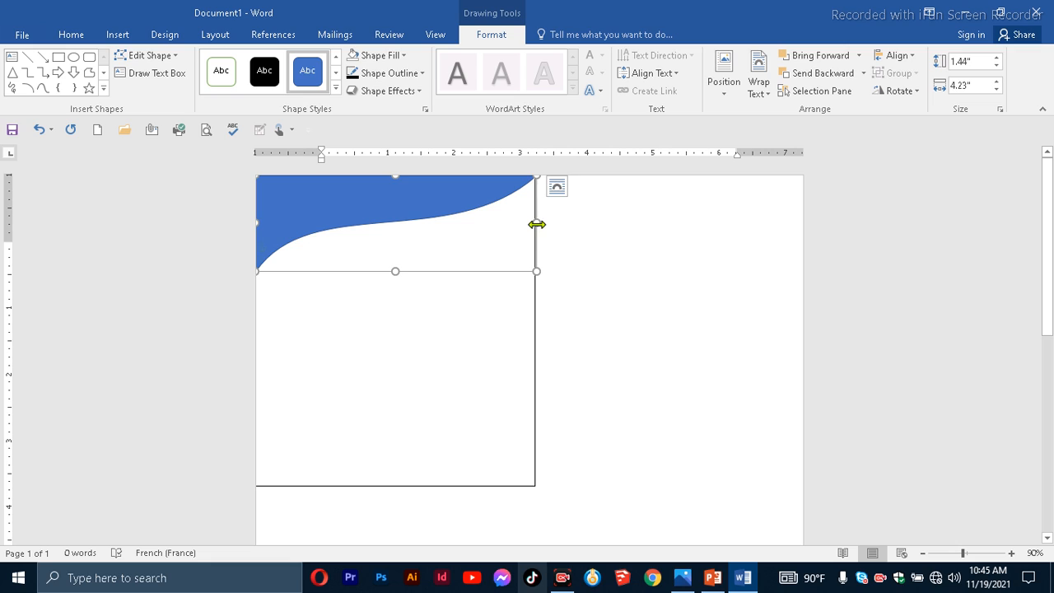
pyautogui.moveTo(537, 224); pyautogui.dragTo(533, 228)
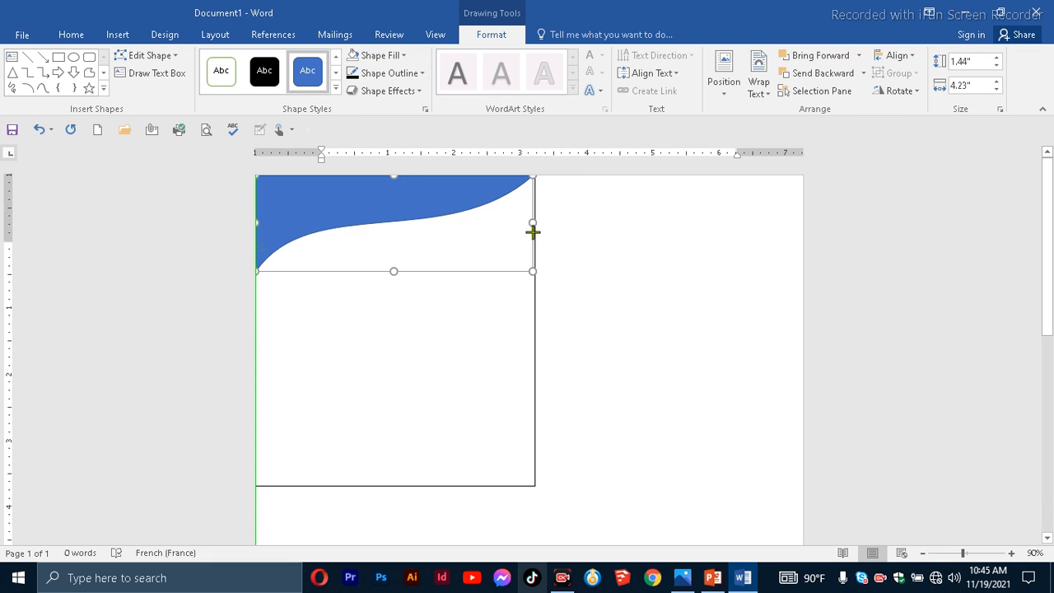
pyautogui.moveTo(533, 232); pyautogui.dragTo(533, 234)
pyautogui.click(600, 245)
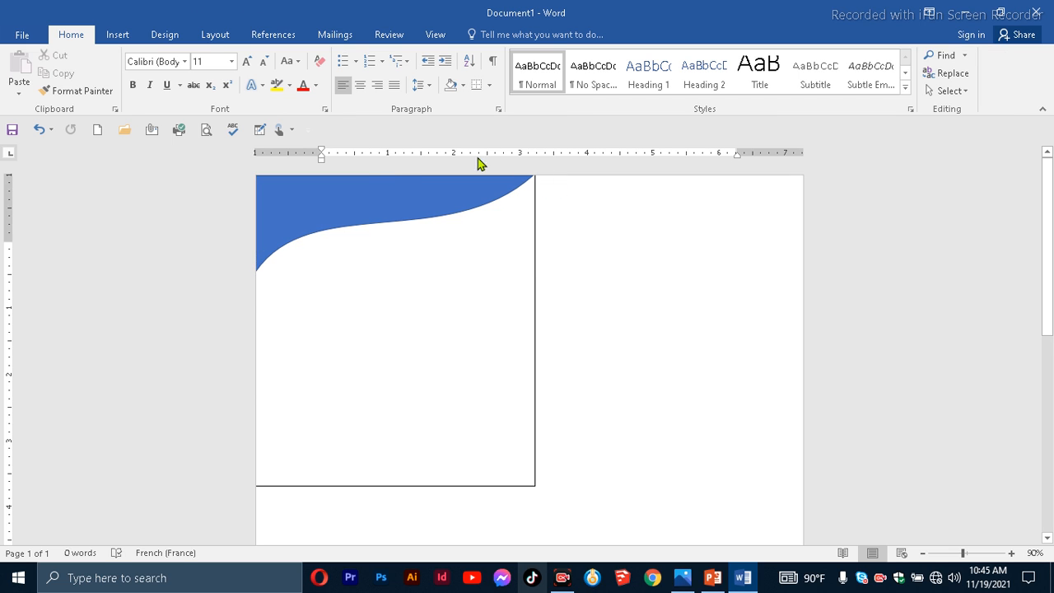
# - Duplicate the blue wave shape and fill the copy with standard red
pyautogui.click(290, 199)
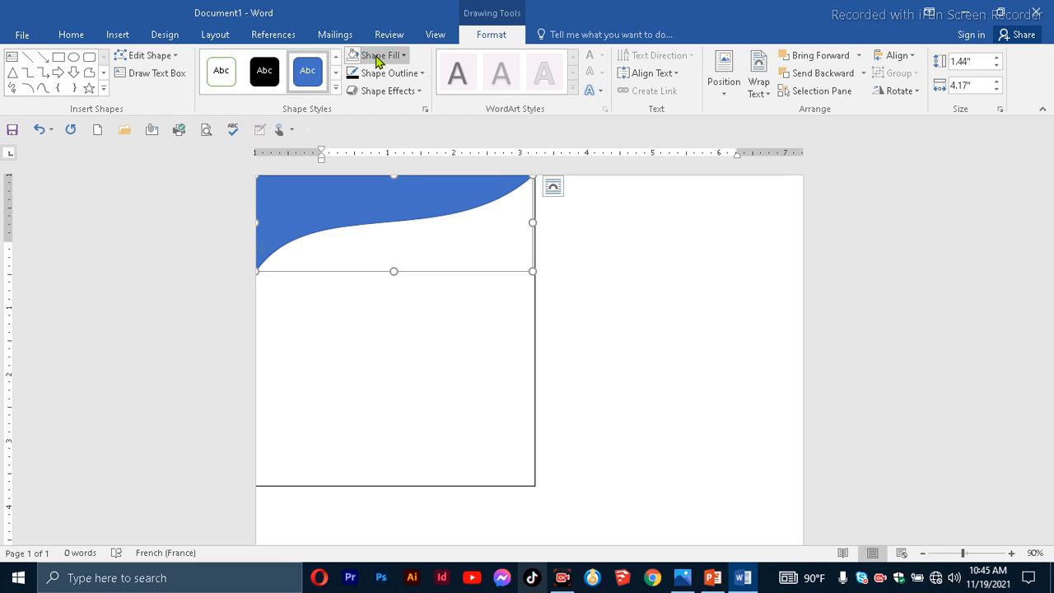
pyautogui.hotkey('ctrl', 'd')
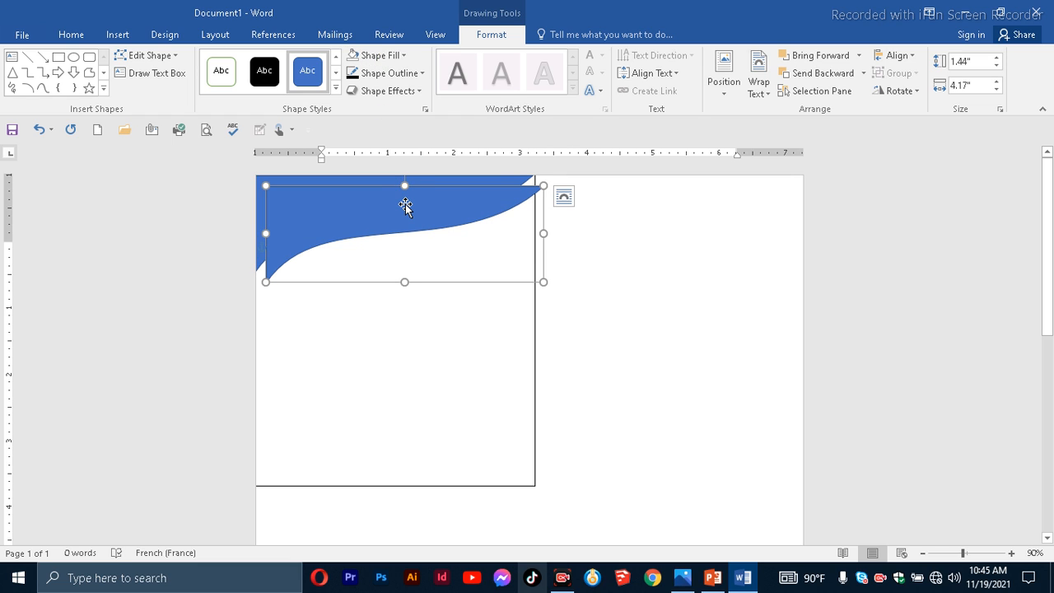
pyautogui.click(392, 61)
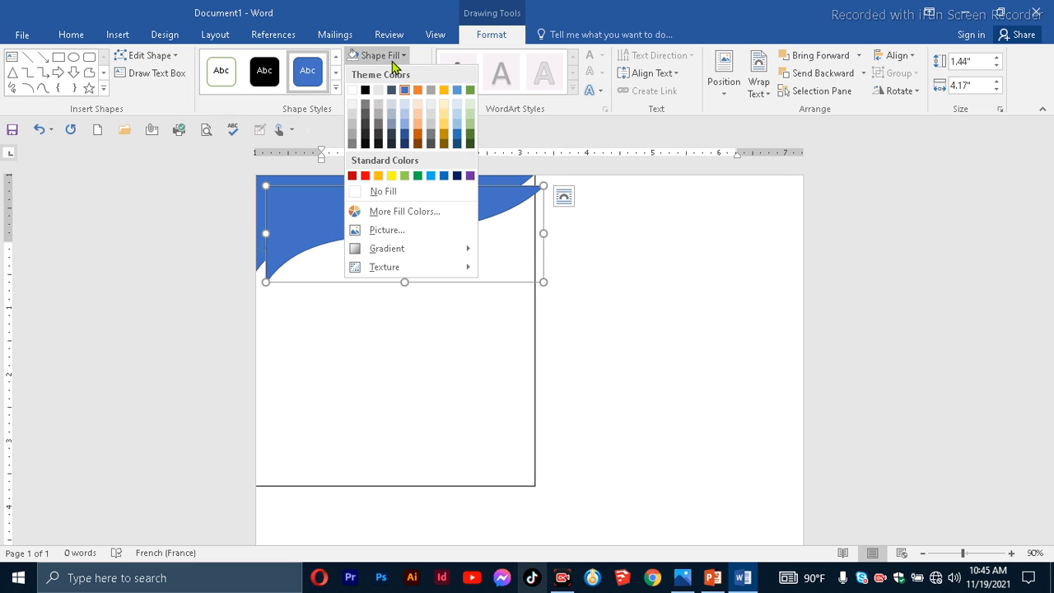
pyautogui.click(359, 175)
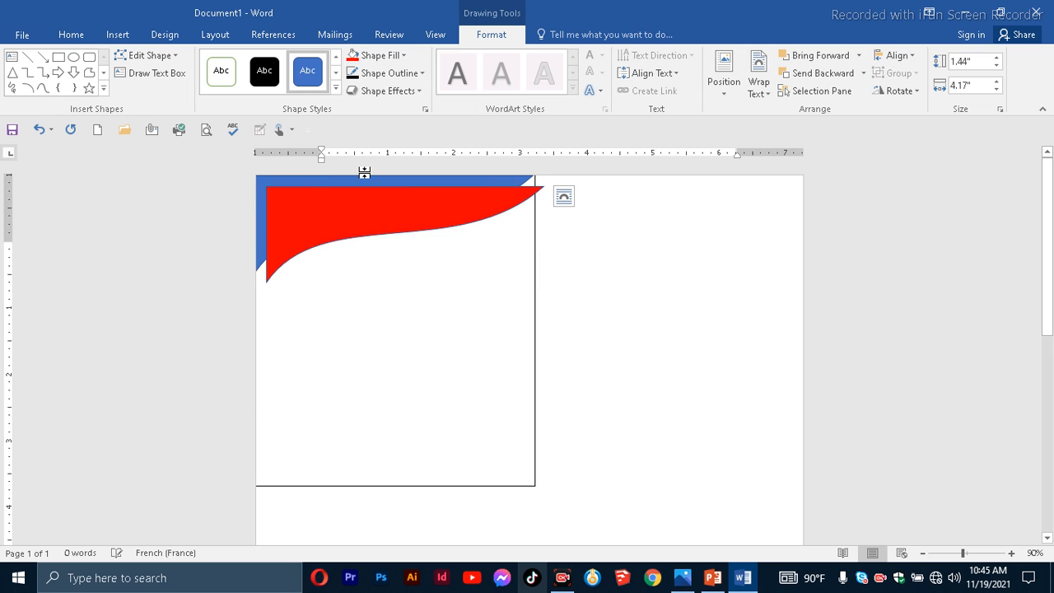
# - Fill the blue wave behind the red copy with a dark blue-gray theme shade
pyautogui.click(260, 204)
pyautogui.click(403, 73)
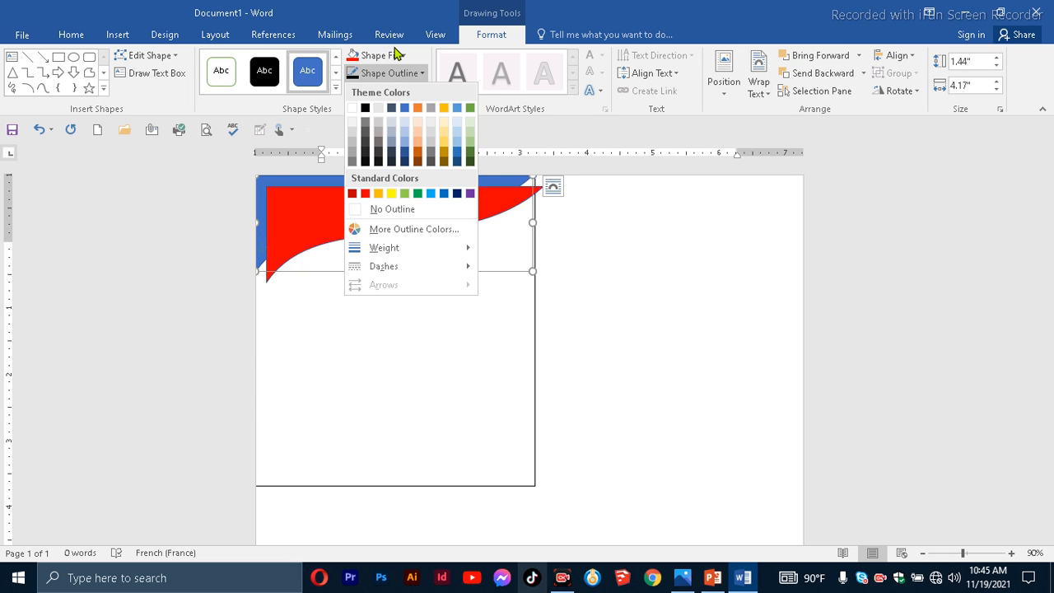
pyautogui.click(396, 54)
pyautogui.click(391, 140)
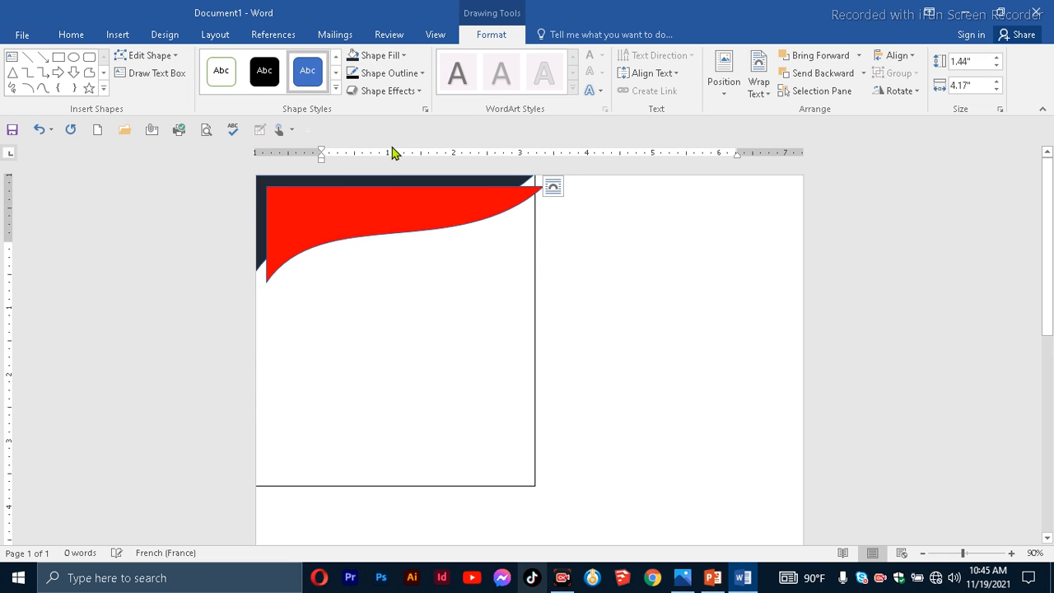
pyautogui.click(390, 55)
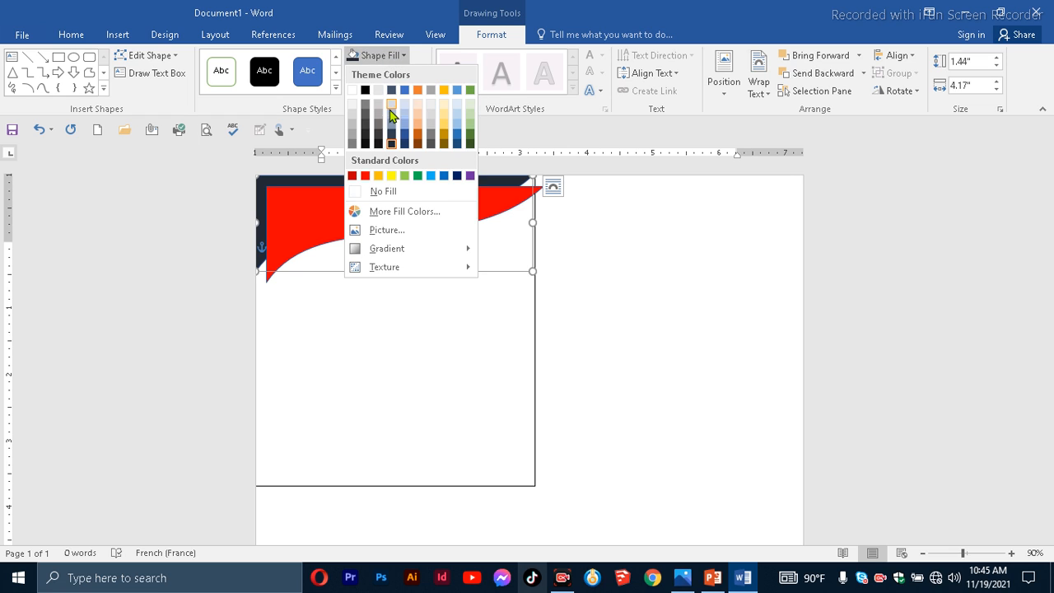
pyautogui.click(395, 135)
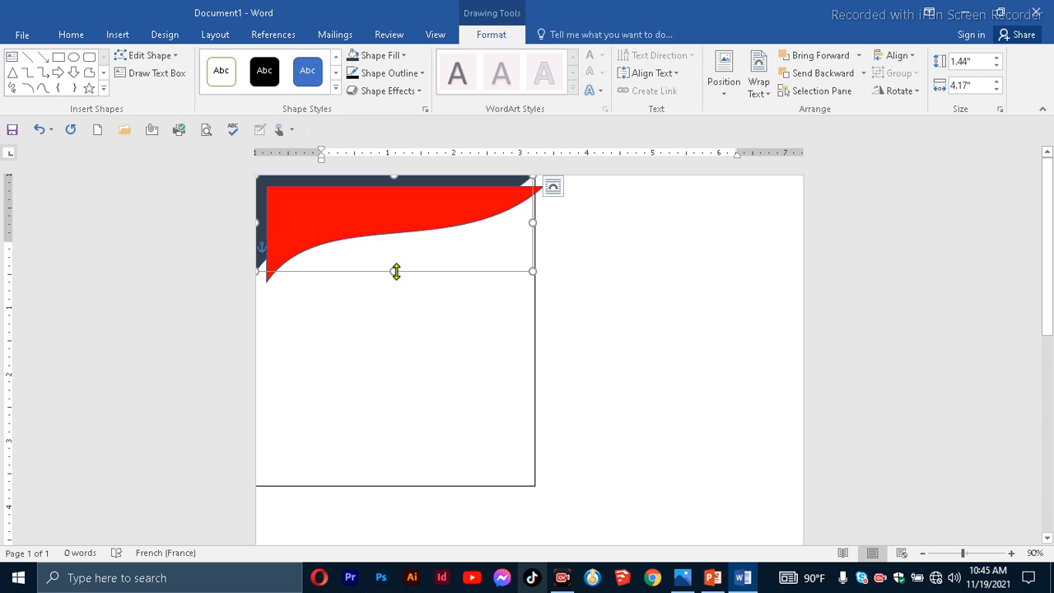
# - Shorten the back wave to about 1.38" high, align the red wave with the frame's top-left corner, and reduce it to about 1.19" high
pyautogui.moveTo(396, 268)
pyautogui.mouseDown()
pyautogui.moveTo(396, 251)
pyautogui.moveTo(395, 268)
pyautogui.mouseUp()
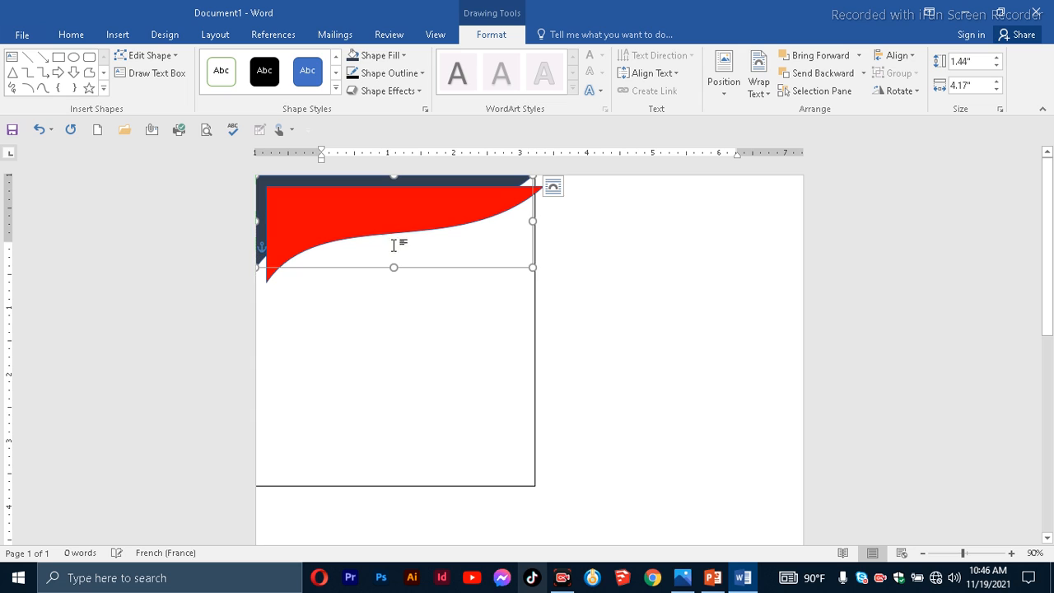
pyautogui.moveTo(390, 217); pyautogui.dragTo(383, 209)
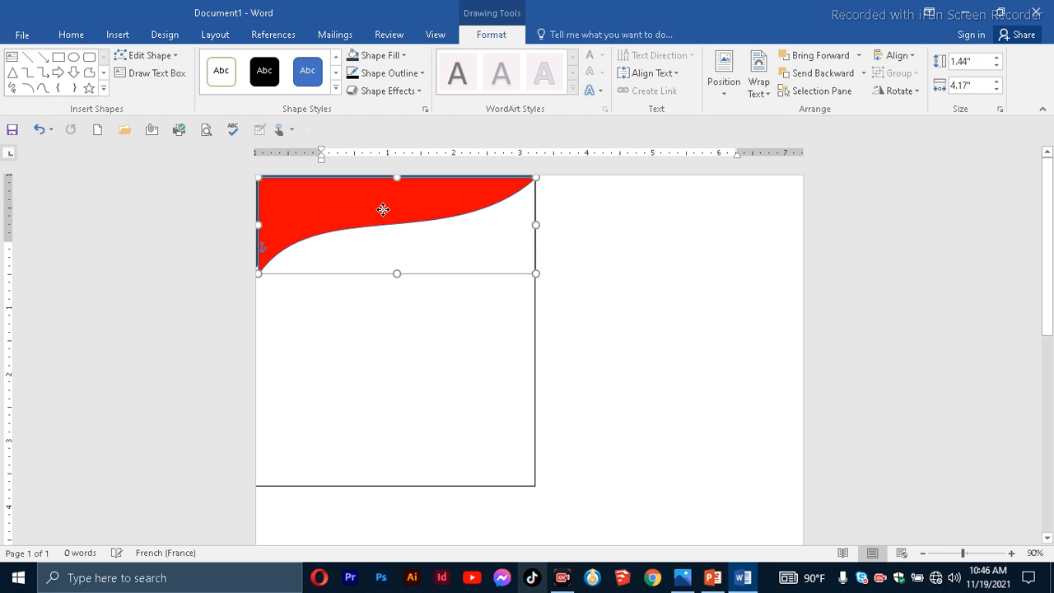
pyautogui.hotkey('ctrl', 'z')
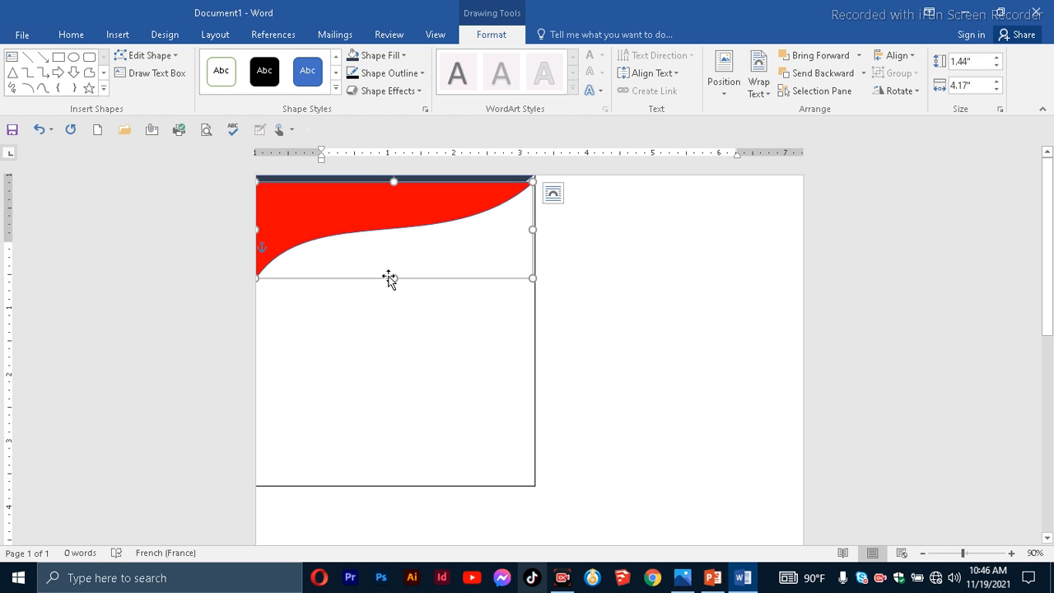
pyautogui.moveTo(389, 278); pyautogui.dragTo(397, 253)
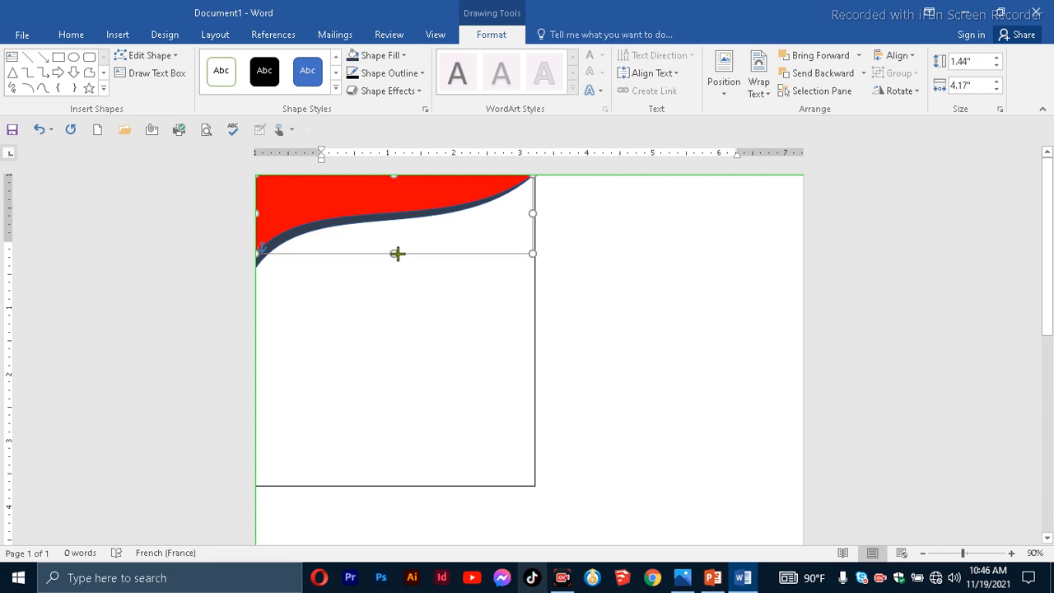
pyautogui.click(400, 284)
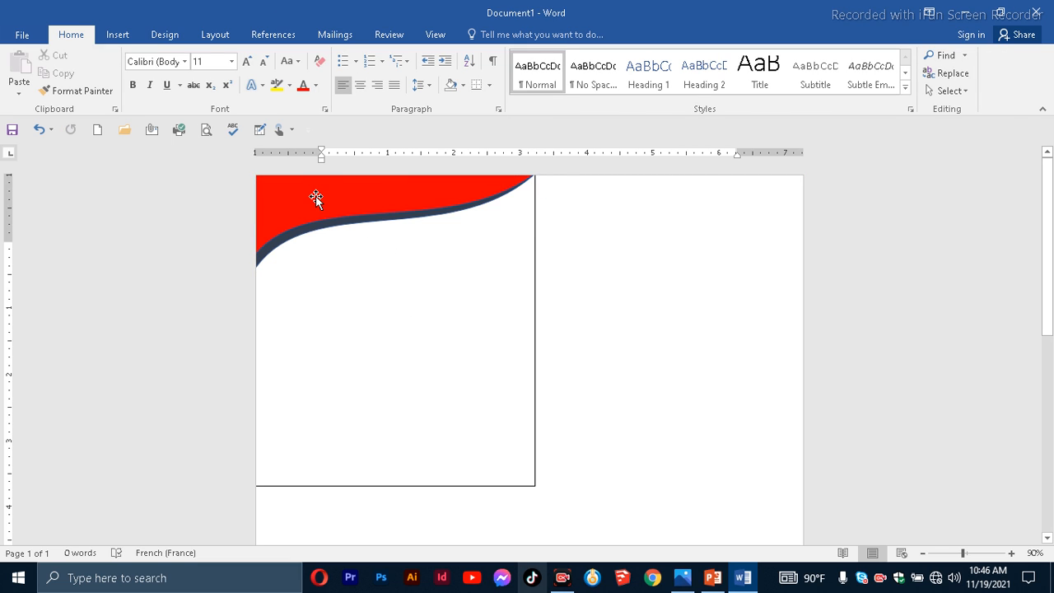
# - Fill the back wave with standard dark red and the front wave with dark blue-gray
pyautogui.click(306, 224)
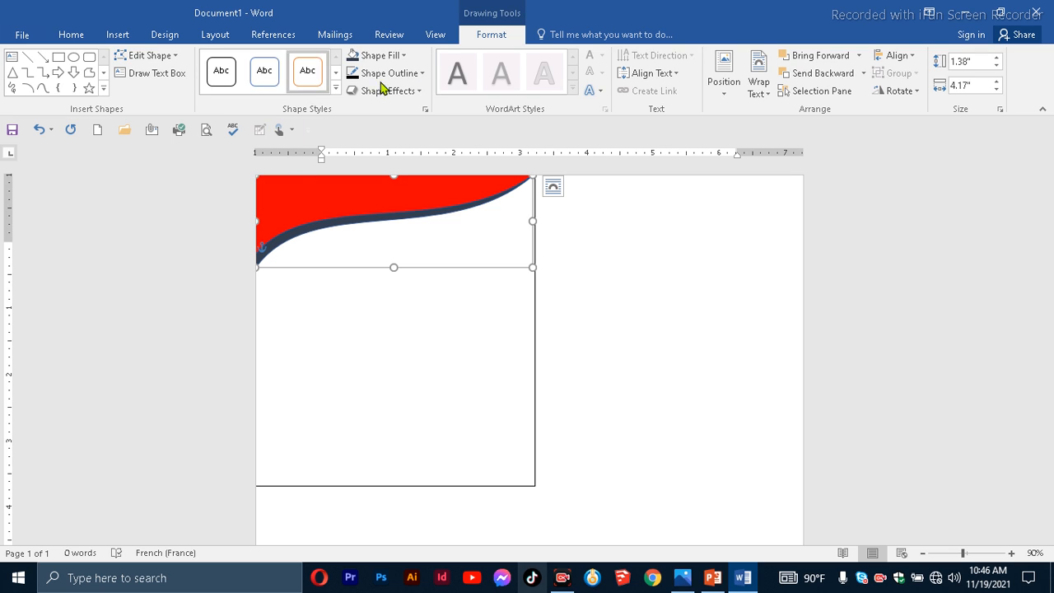
pyautogui.click(403, 56)
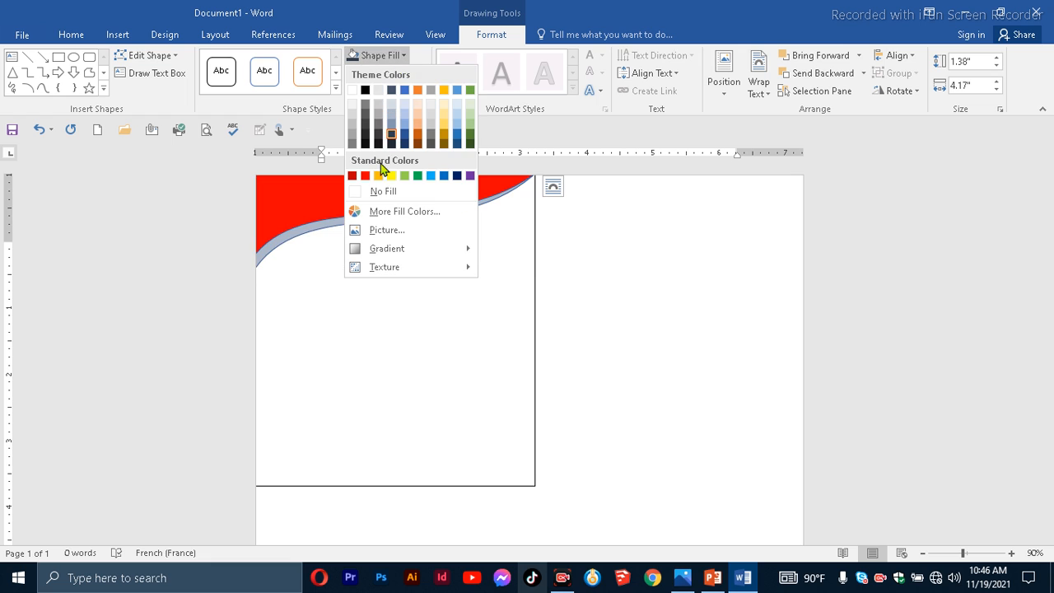
pyautogui.click(352, 176)
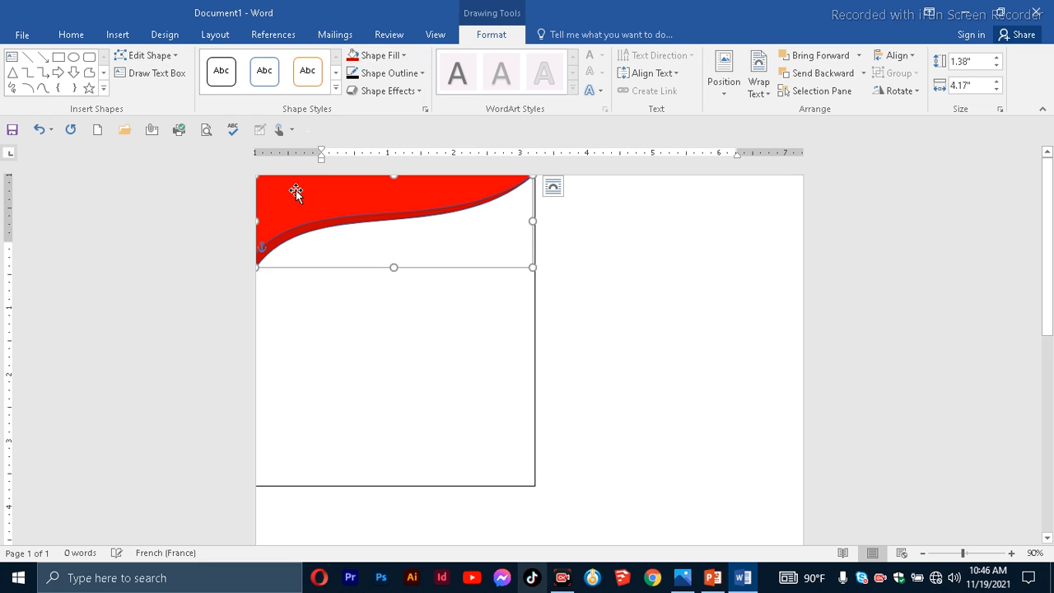
pyautogui.click(382, 54)
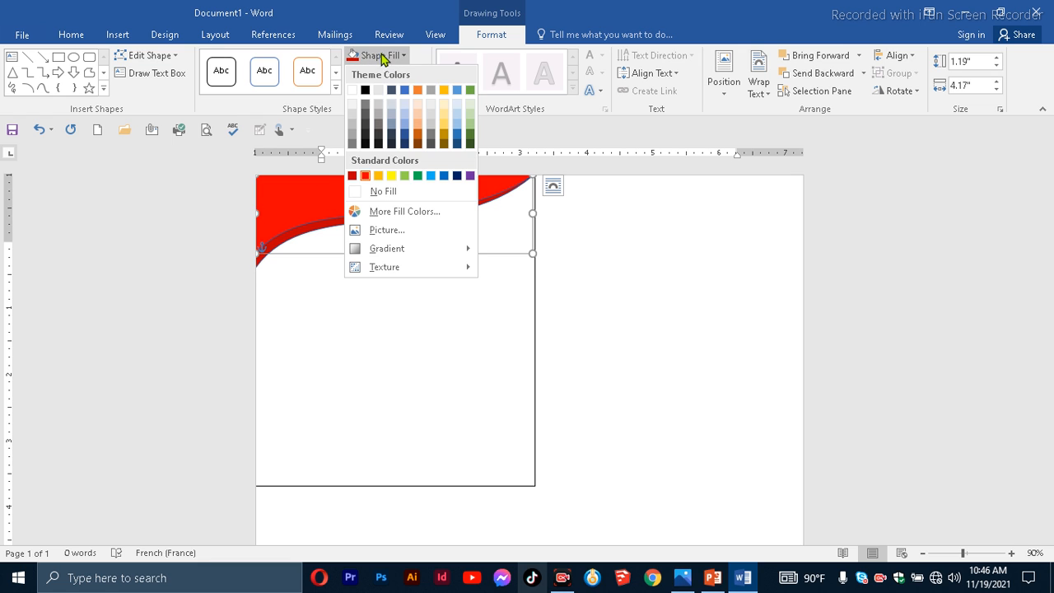
pyautogui.click(406, 138)
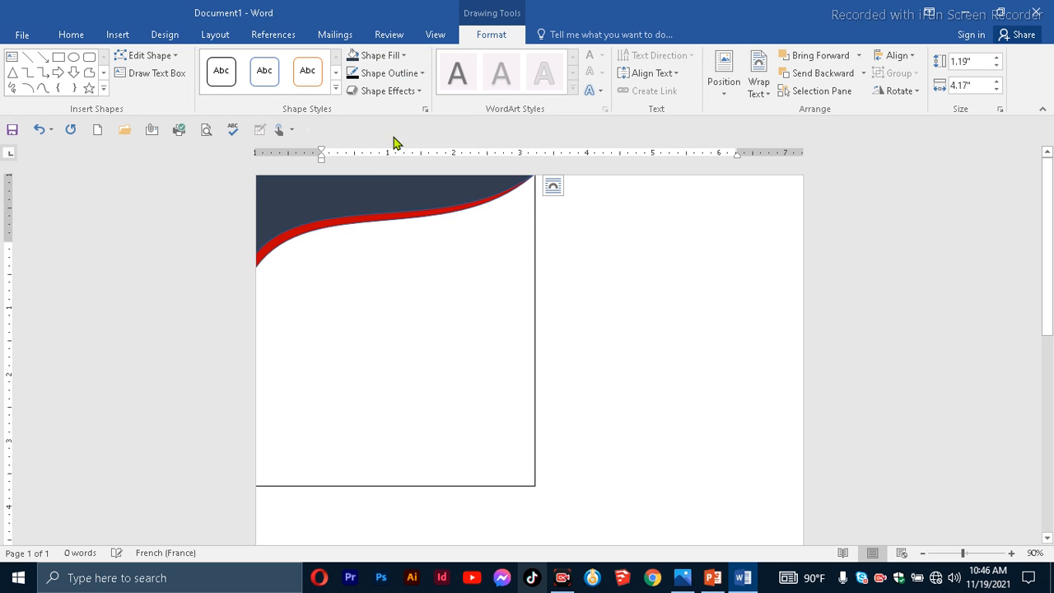
pyautogui.click(436, 383)
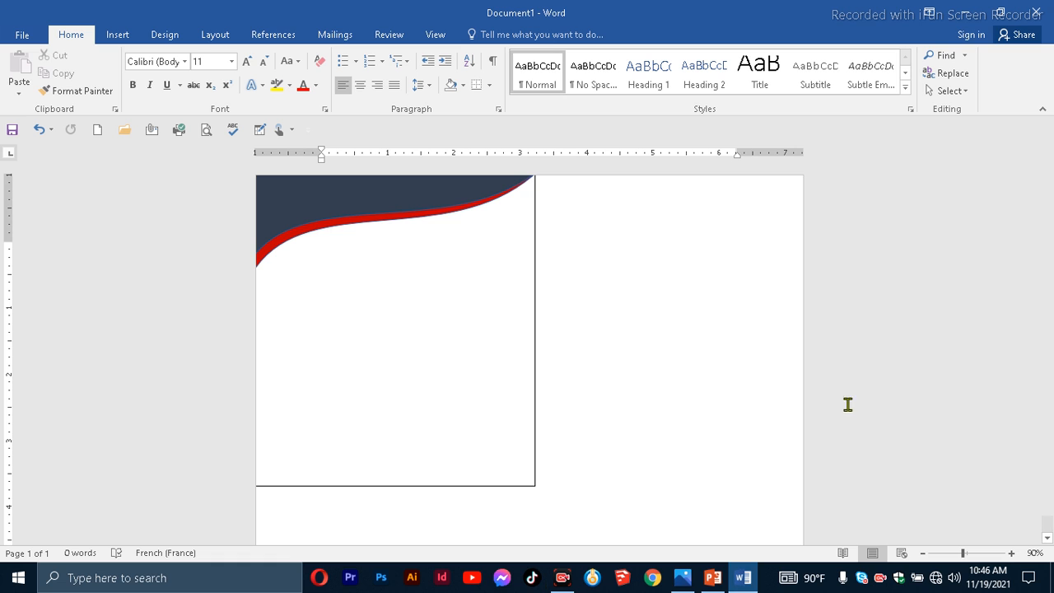
# - Draw a rectangle about 2.79" high and 1.28" wide below the waves, flush with the frame's left edge
pyautogui.click(118, 35)
pyautogui.click(211, 82)
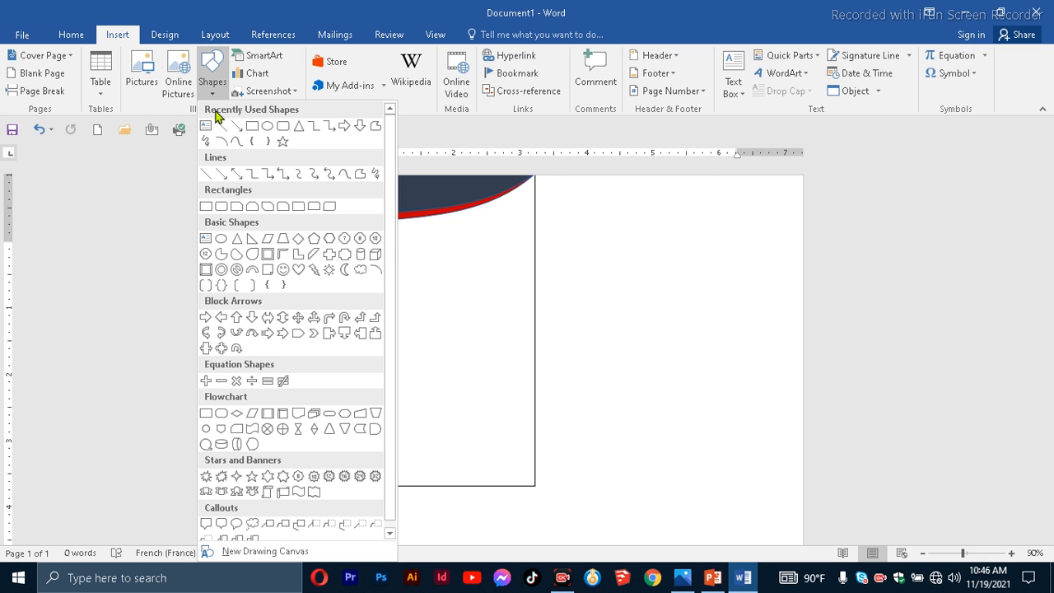
pyautogui.click(251, 127)
pyautogui.moveTo(270, 274)
pyautogui.mouseDown()
pyautogui.moveTo(273, 351)
pyautogui.moveTo(294, 430)
pyautogui.moveTo(356, 461)
pyautogui.mouseUp()
pyautogui.moveTo(332, 426); pyautogui.dragTo(315, 423)
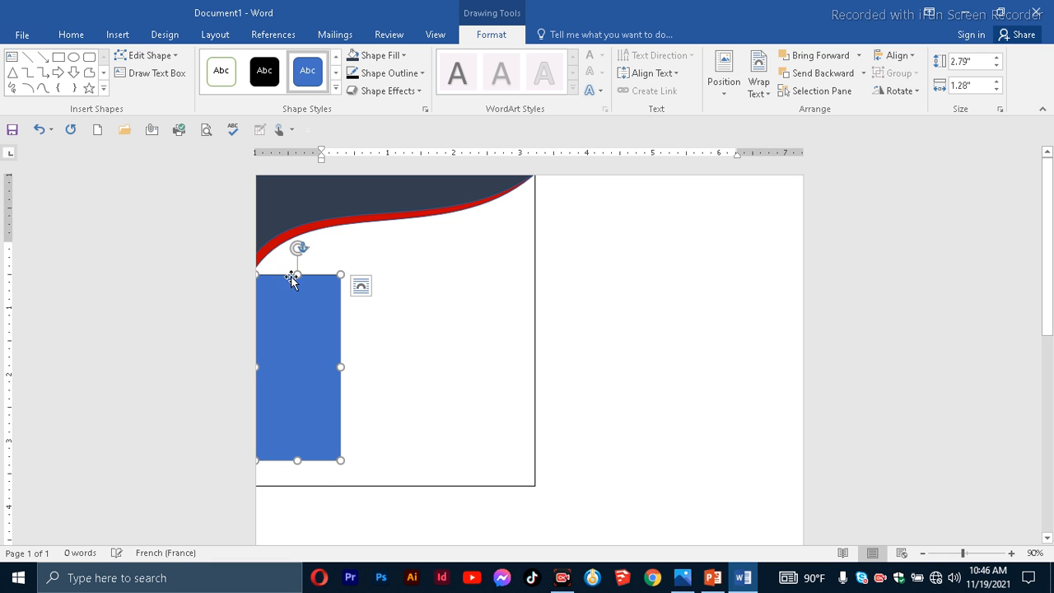
# - Stretch the rectangle down to the frame's bottom edge and slightly upward, to about 3.2" high
pyautogui.moveTo(299, 457); pyautogui.dragTo(299, 486)
pyautogui.click(352, 407)
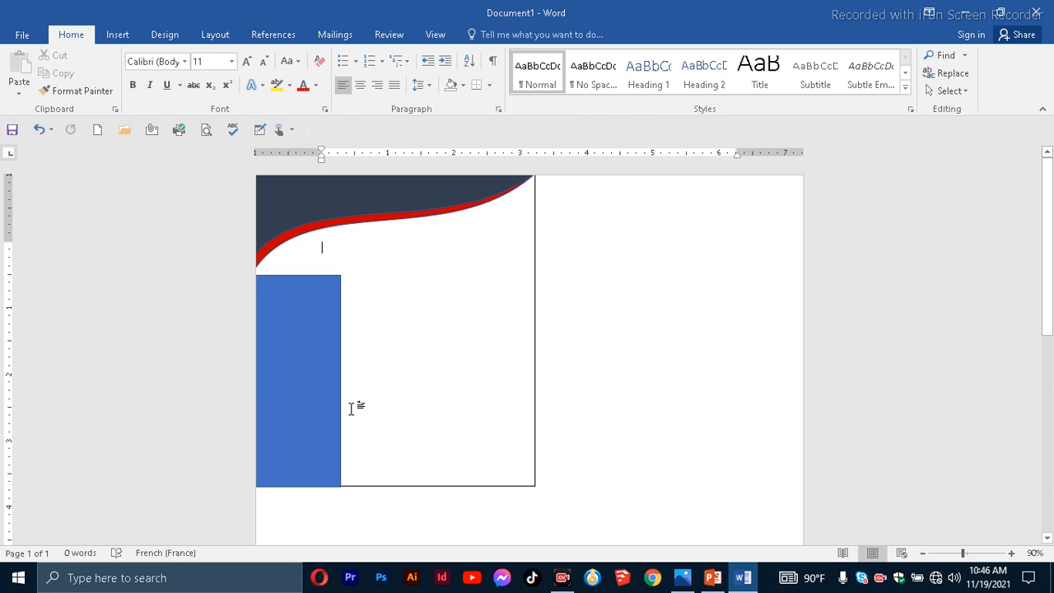
pyautogui.click(316, 388)
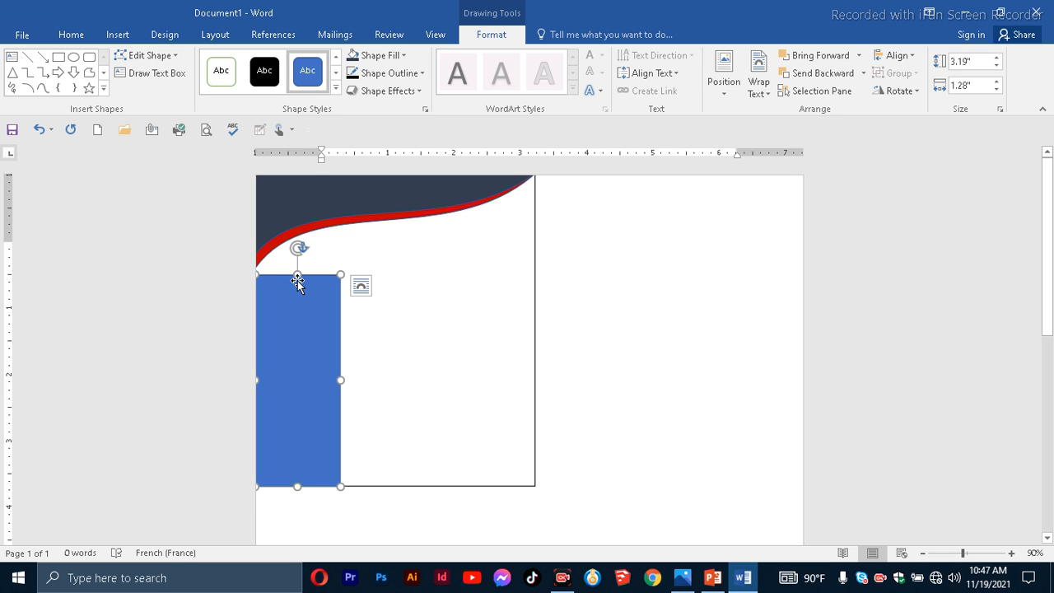
pyautogui.moveTo(294, 271)
pyautogui.mouseDown()
pyautogui.moveTo(291, 285)
pyautogui.moveTo(293, 274)
pyautogui.mouseUp()
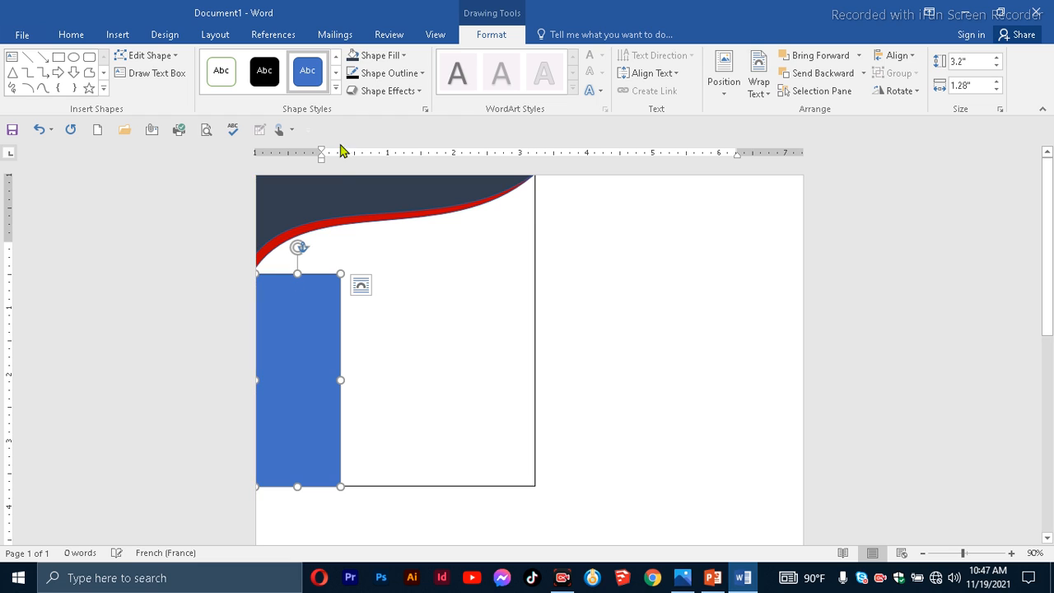
# - Fill the rectangle with standard dark red and remove its outline
pyautogui.click(371, 56)
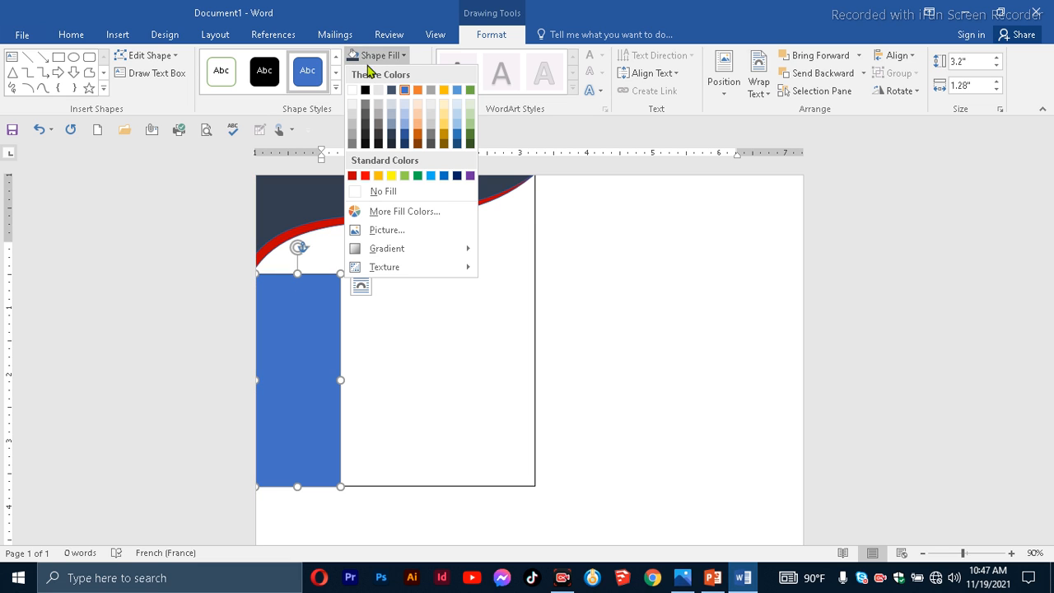
pyautogui.click(353, 178)
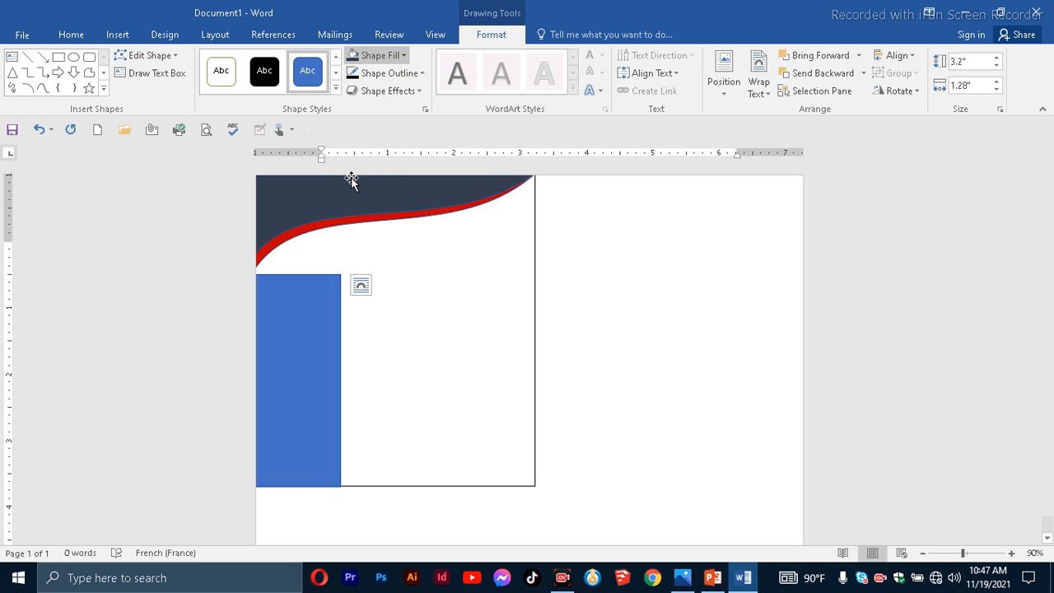
pyautogui.click(384, 82)
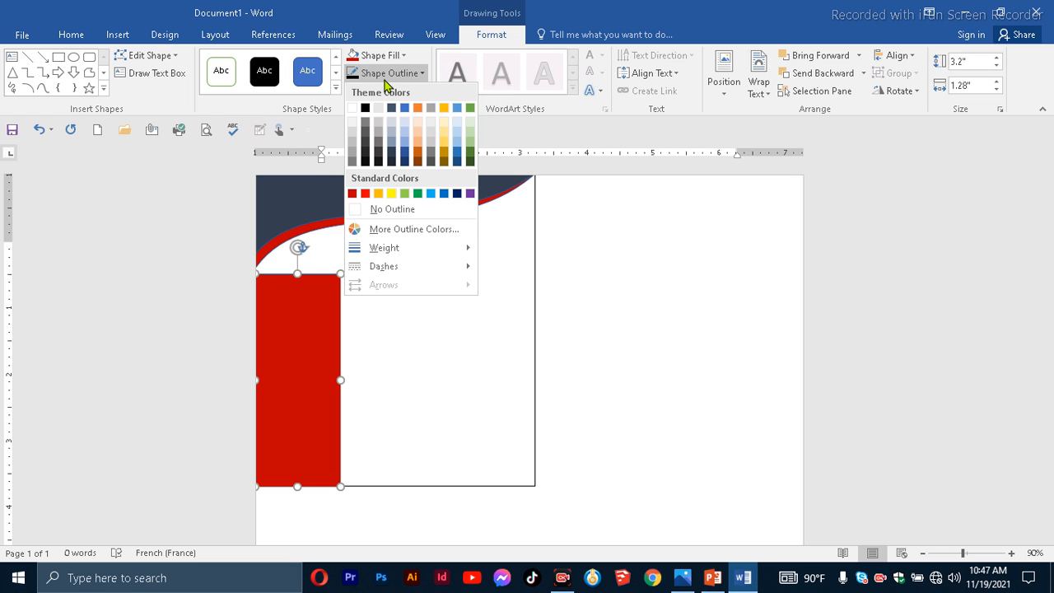
pyautogui.click(384, 211)
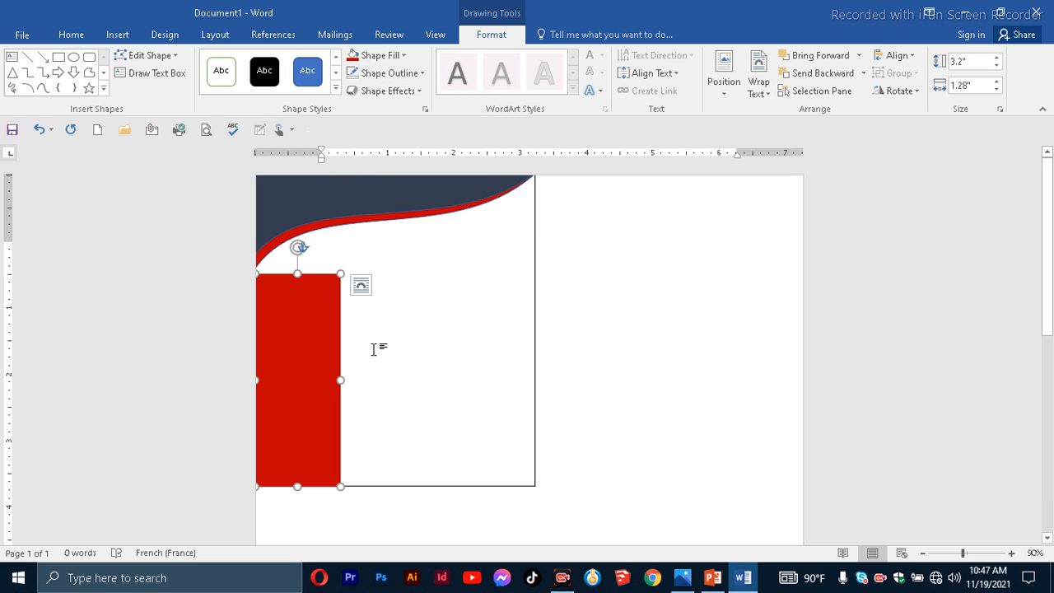
pyautogui.press('ctrl')
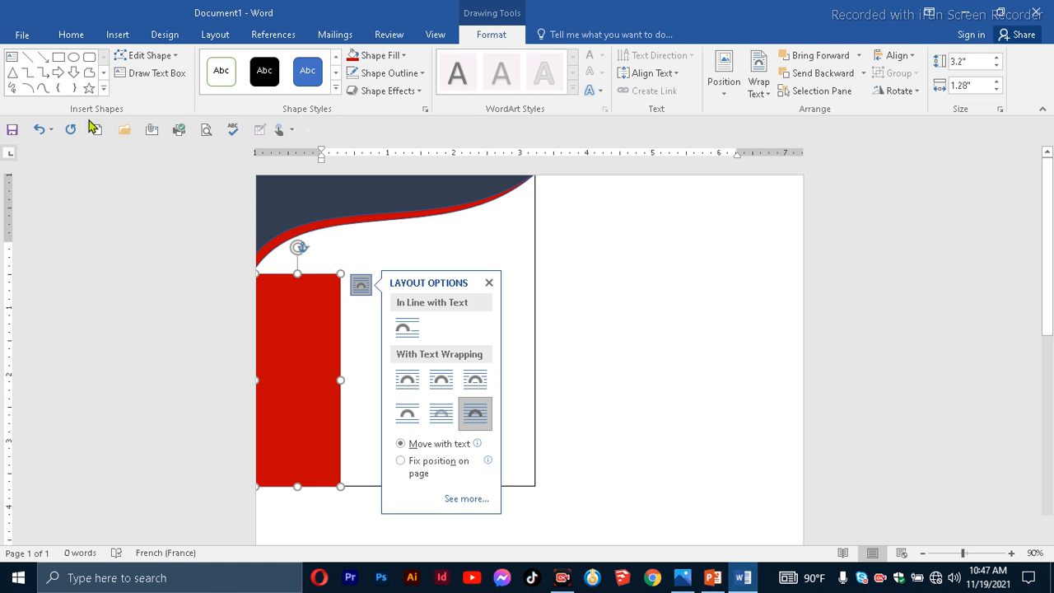
pyautogui.click(493, 250)
# - Edit the dark red rectangle's points and bend its right edge inward into a concave curve using both right corner handles
pyautogui.click(314, 279)
pyautogui.click(153, 55)
pyautogui.click(162, 94)
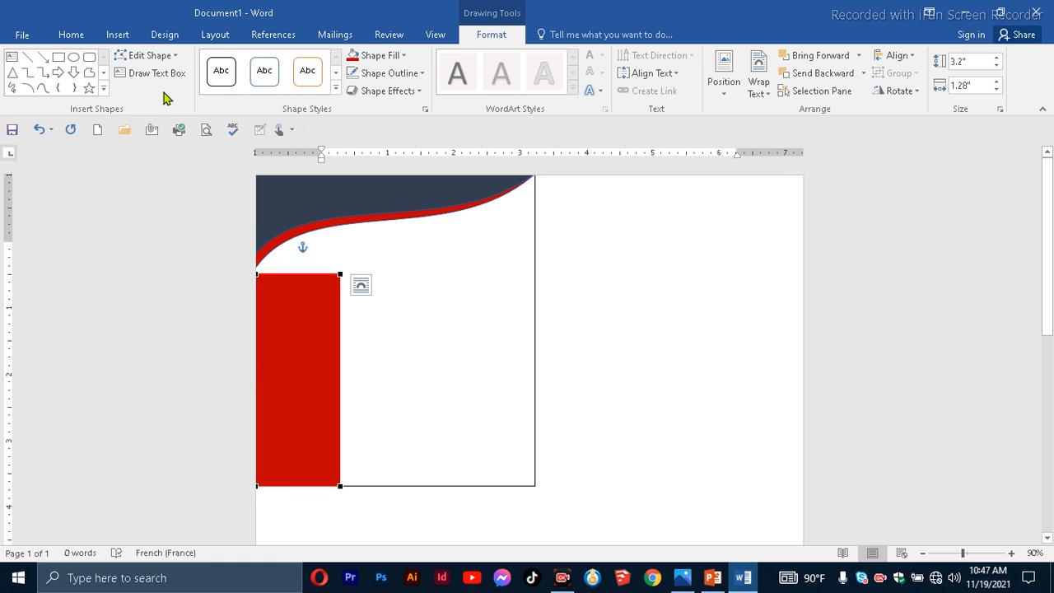
pyautogui.click(338, 276)
pyautogui.moveTo(340, 345); pyautogui.dragTo(258, 381)
pyautogui.click(340, 486)
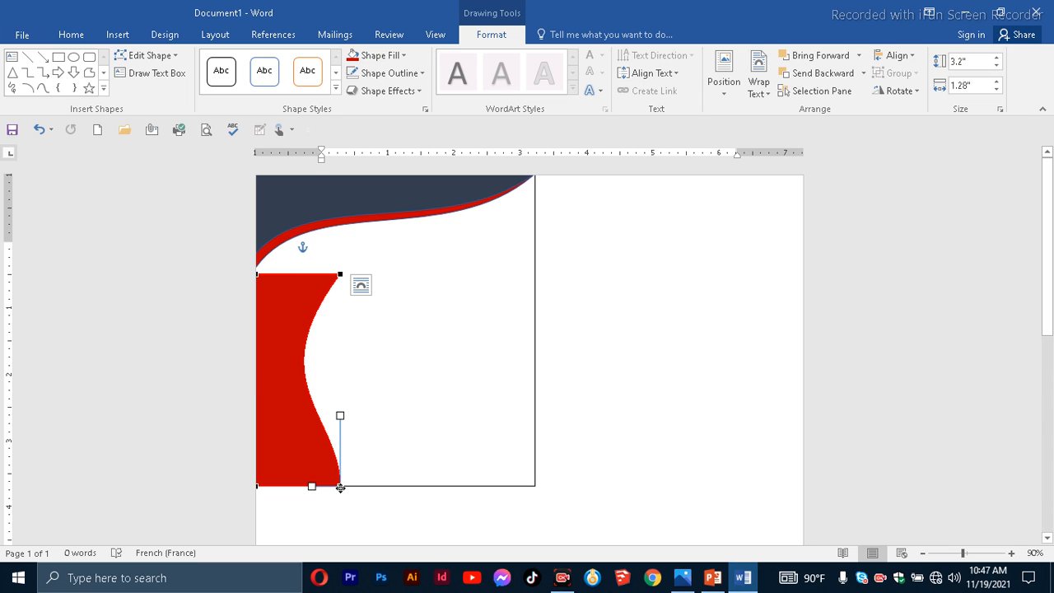
pyautogui.moveTo(341, 419); pyautogui.dragTo(297, 425)
pyautogui.click(413, 395)
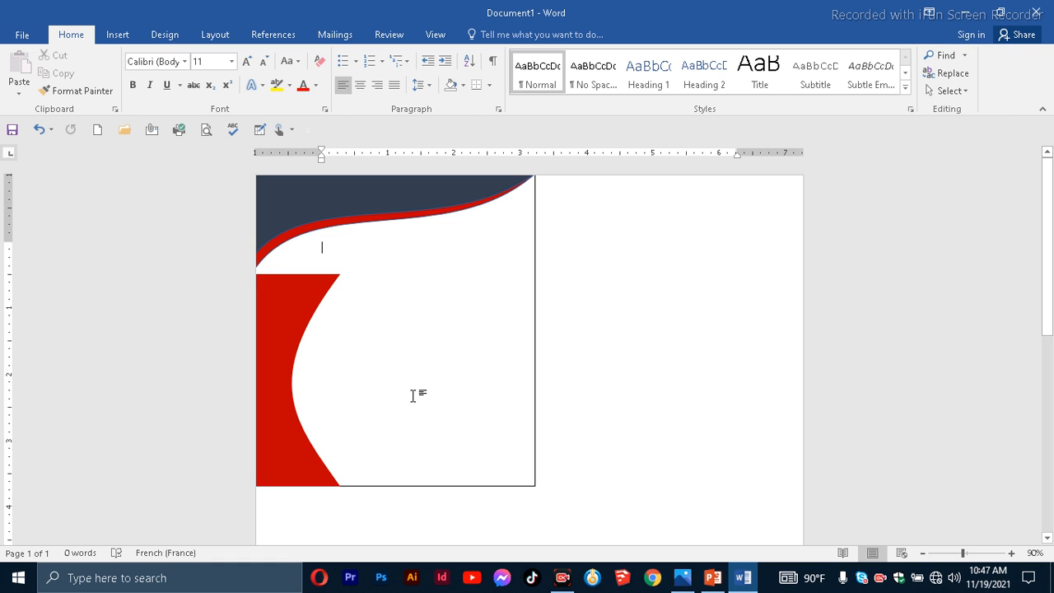
# - Duplicate the curved dark red shape and fill the copy with dark blue-gray
pyautogui.click(271, 310)
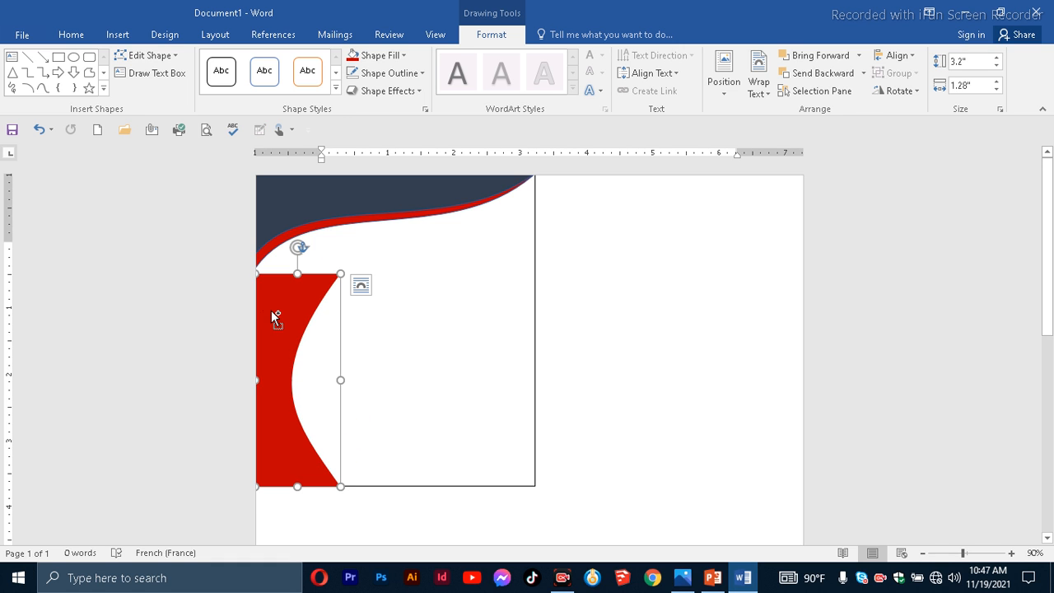
pyautogui.moveTo(271, 310); pyautogui.dragTo(280, 321)
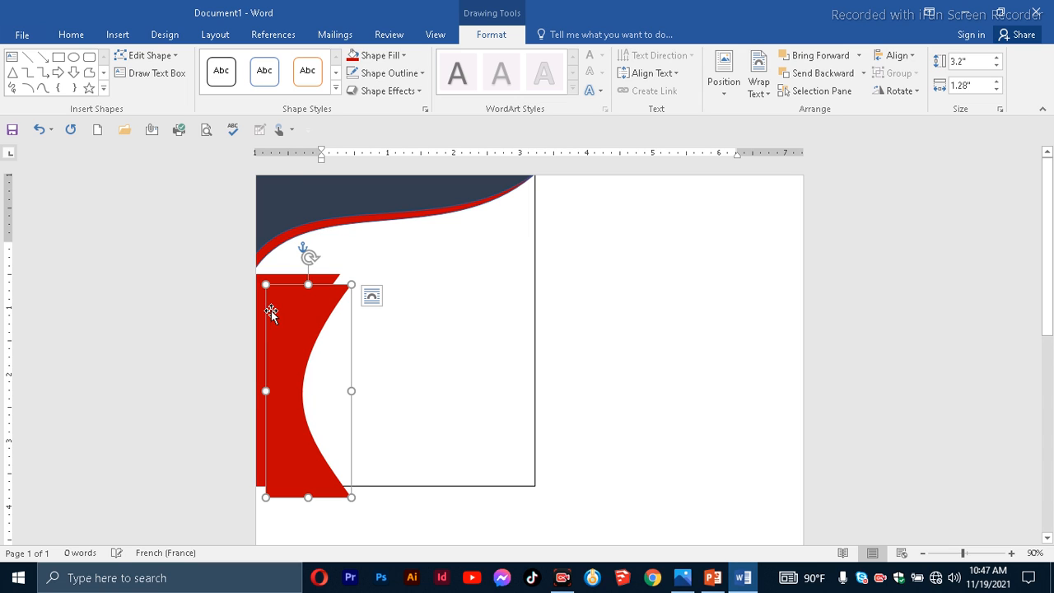
pyautogui.click(395, 57)
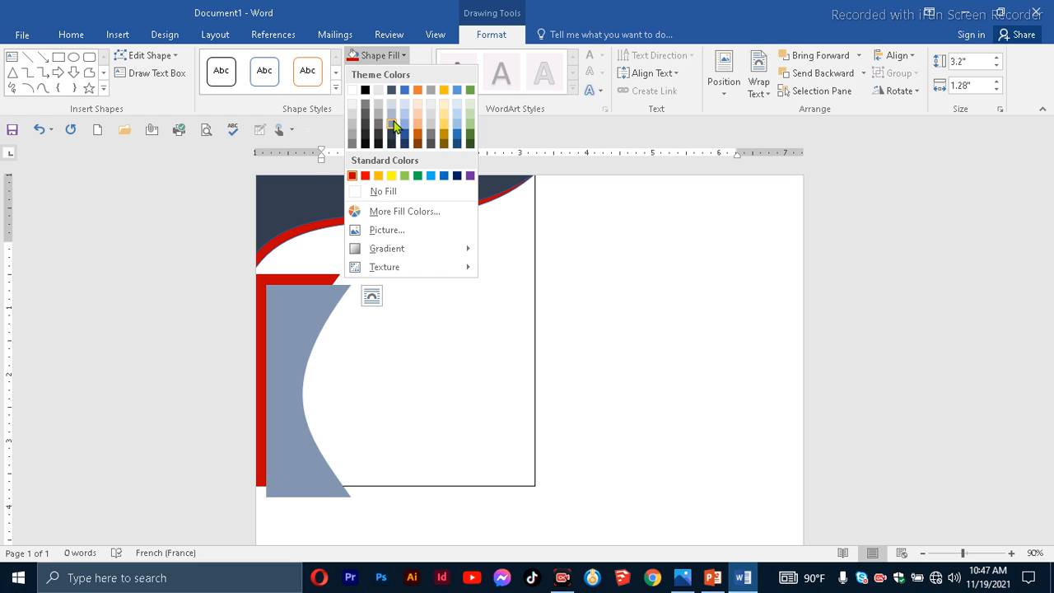
pyautogui.click(391, 142)
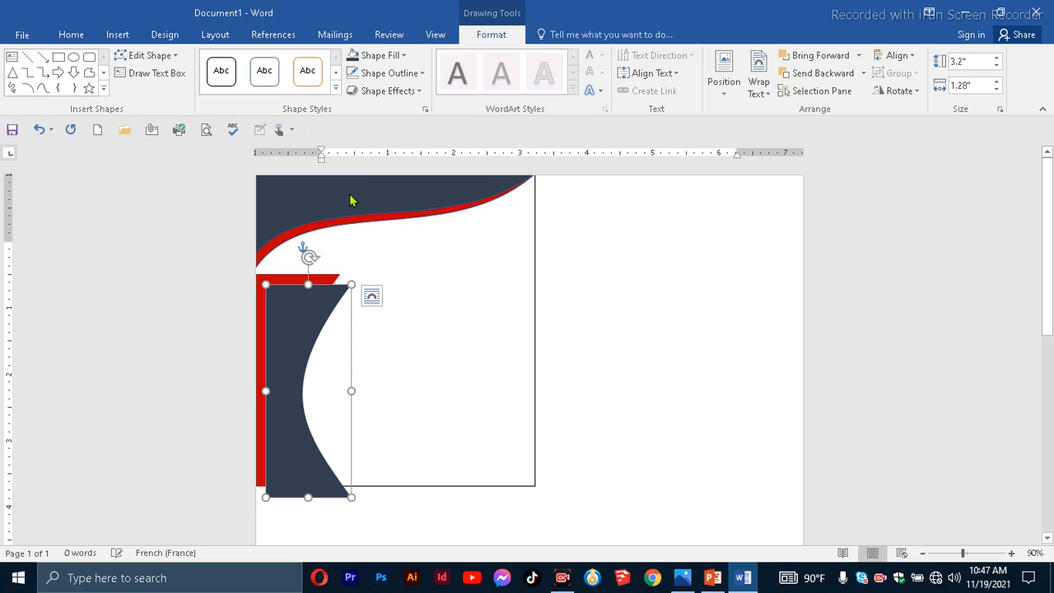
# - Move the blue-gray copy onto the red shape, narrow it to reveal a red curved band, and align their top and bottom edges
pyautogui.moveTo(301, 353); pyautogui.dragTo(295, 348)
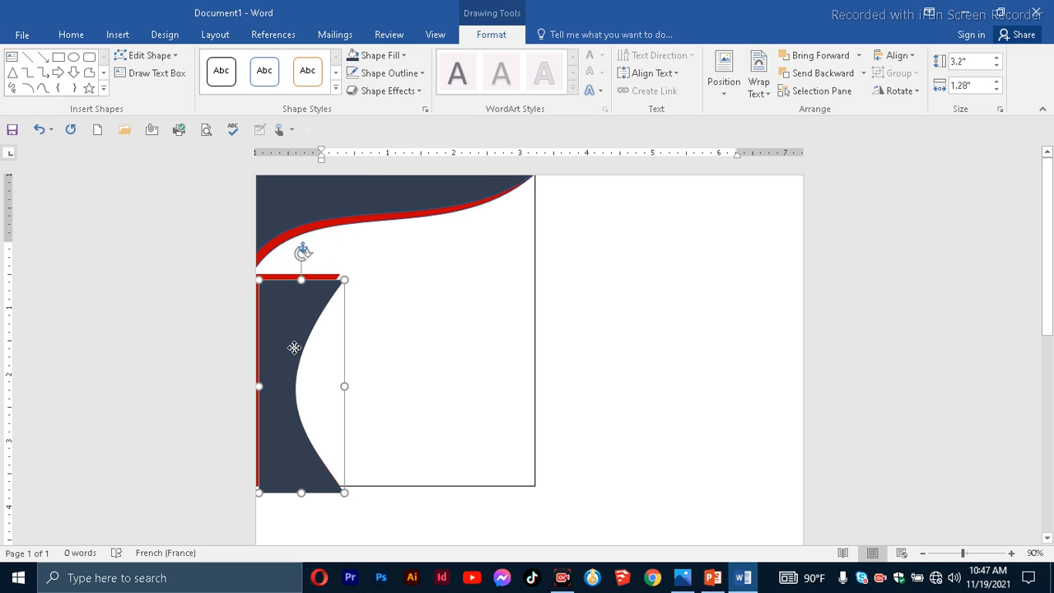
pyautogui.moveTo(348, 383); pyautogui.dragTo(257, 390)
pyautogui.click(515, 378)
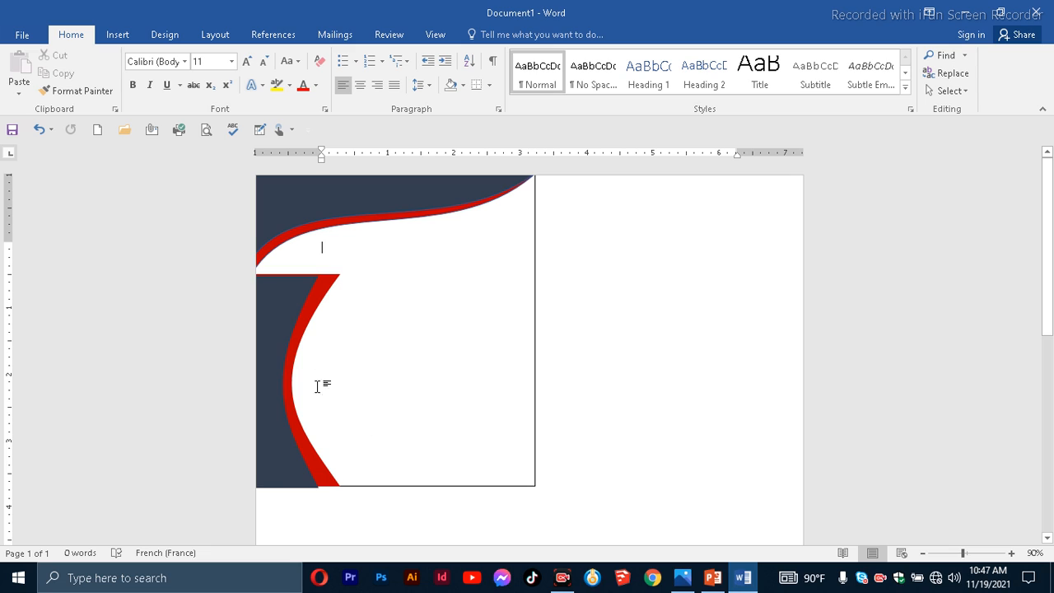
pyautogui.click(279, 414)
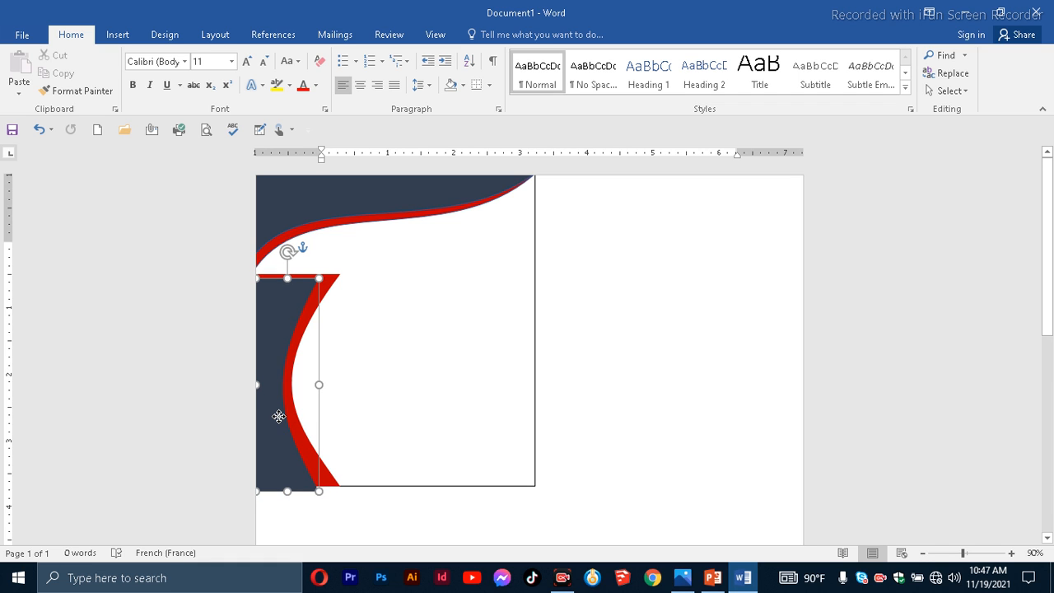
pyautogui.moveTo(279, 414); pyautogui.dragTo(279, 411)
pyautogui.click(636, 393)
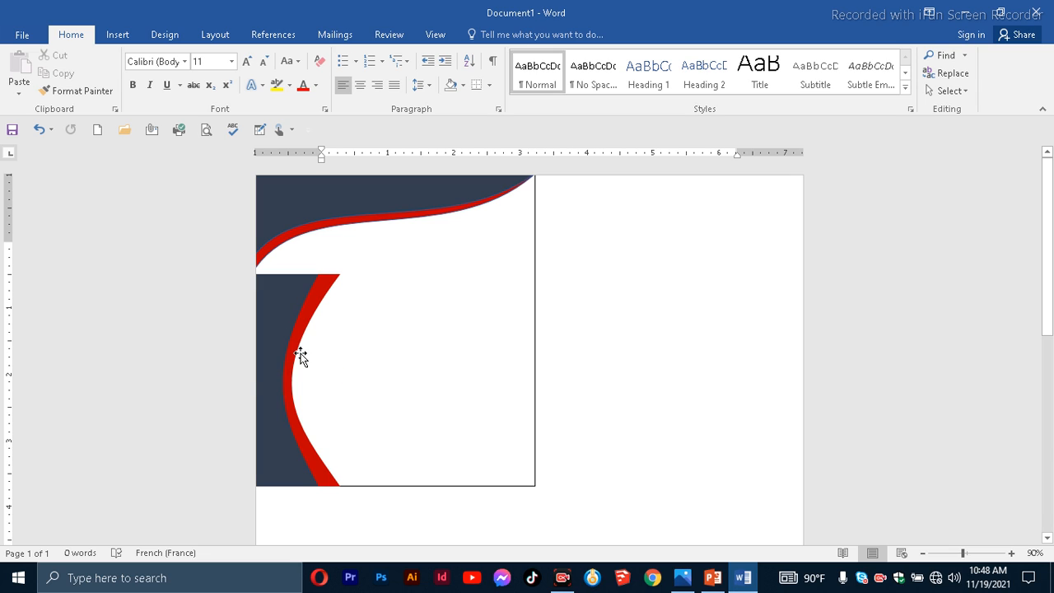
# - Narrow the red curved side shape to about 1.14" wide, leaving a thinner red band beside the blue-gray one
pyautogui.click(310, 311)
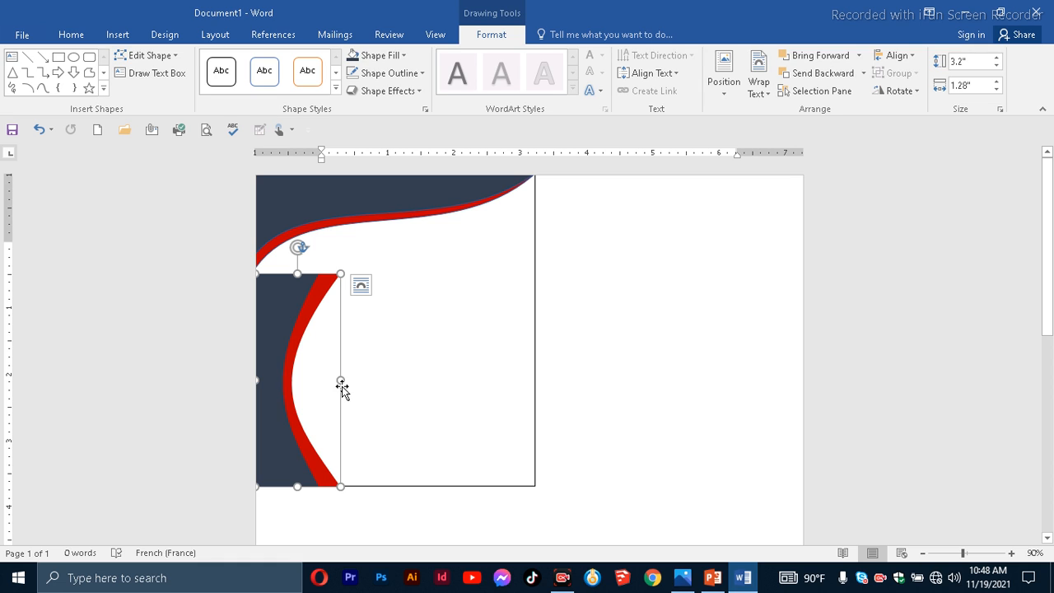
pyautogui.moveTo(340, 376); pyautogui.dragTo(331, 379)
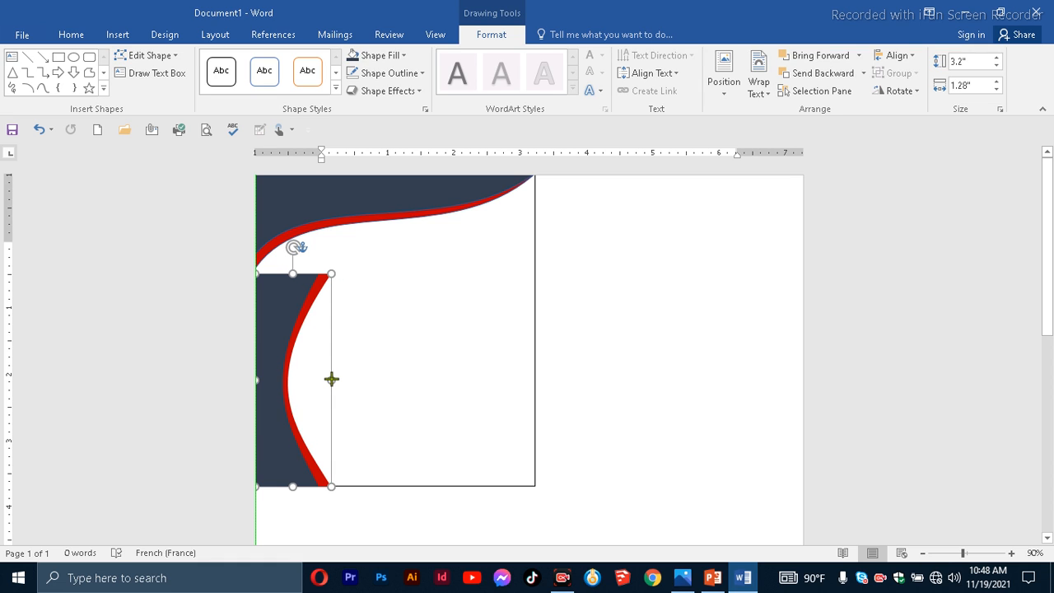
pyautogui.click(428, 354)
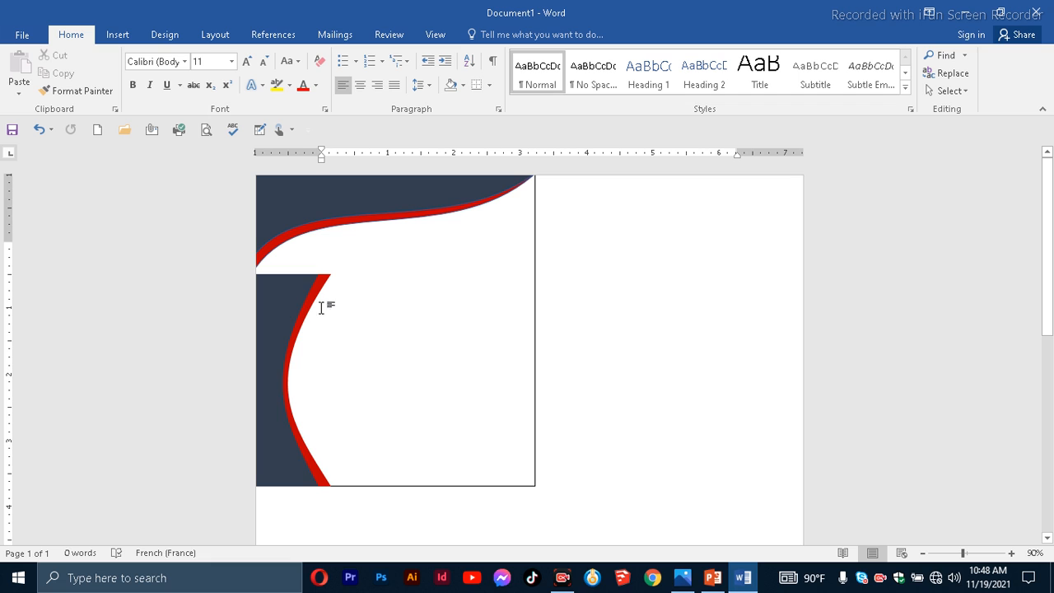
pyautogui.click(335, 226)
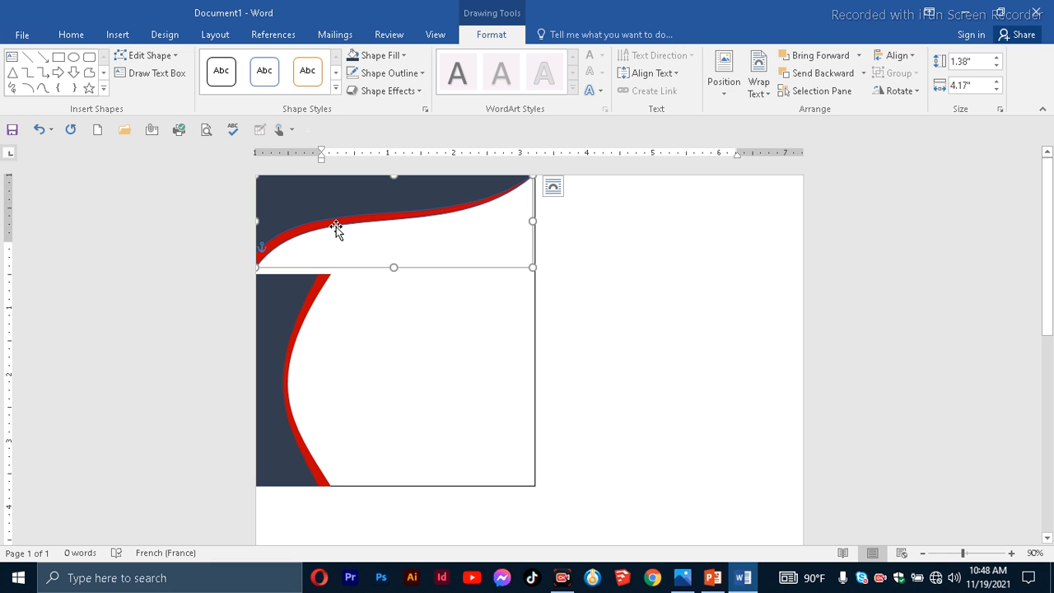
pyautogui.click(340, 234)
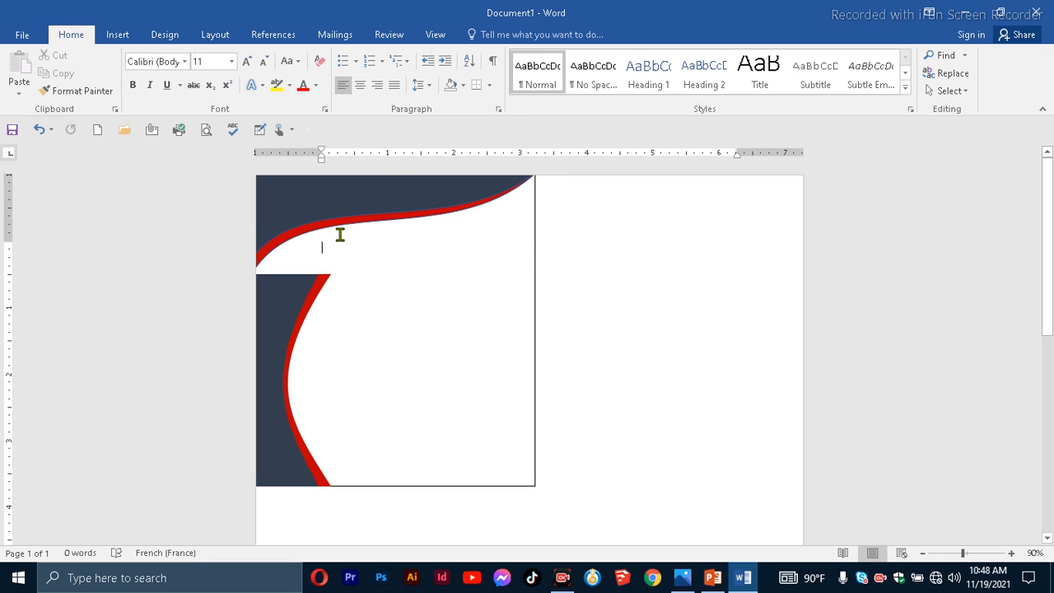
pyautogui.click(367, 219)
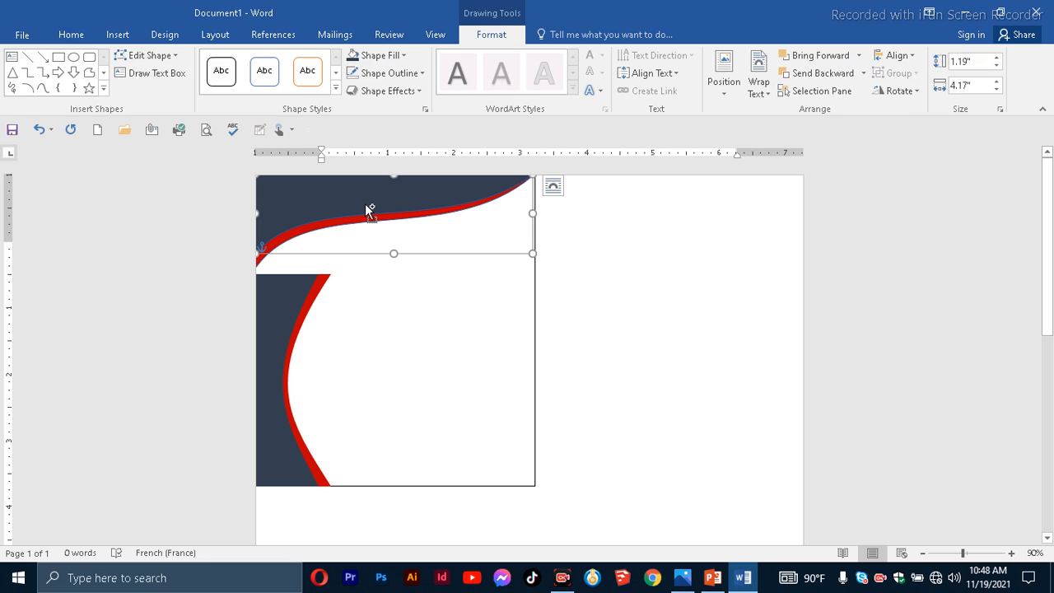
pyautogui.click(367, 207)
pyautogui.click(368, 222)
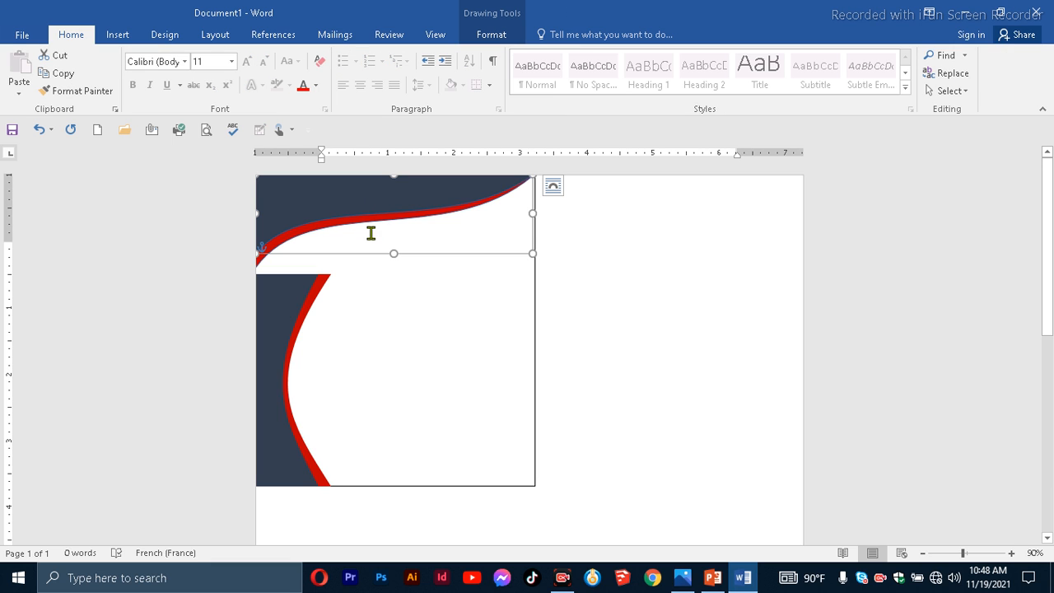
pyautogui.click(379, 260)
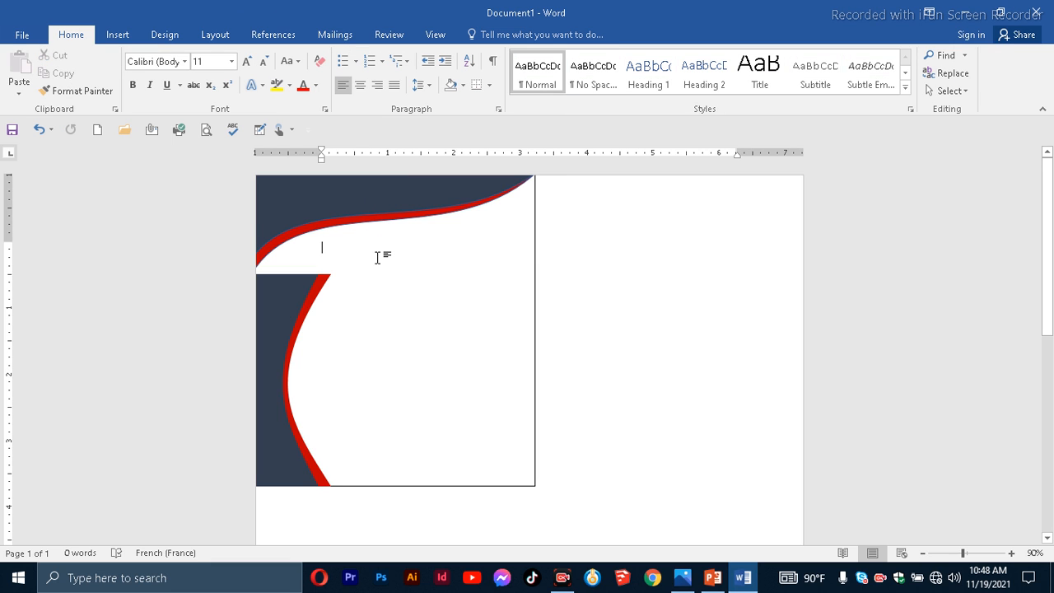
pyautogui.click(424, 220)
pyautogui.click(406, 197)
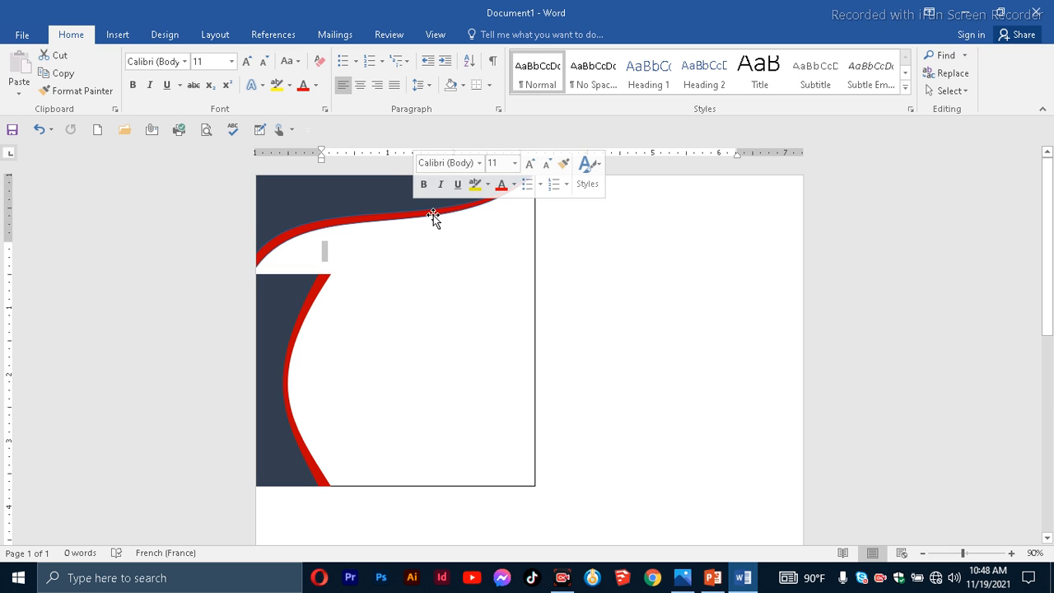
# - Group the red and blue-gray waves across the top of the frame
pyautogui.click(433, 215)
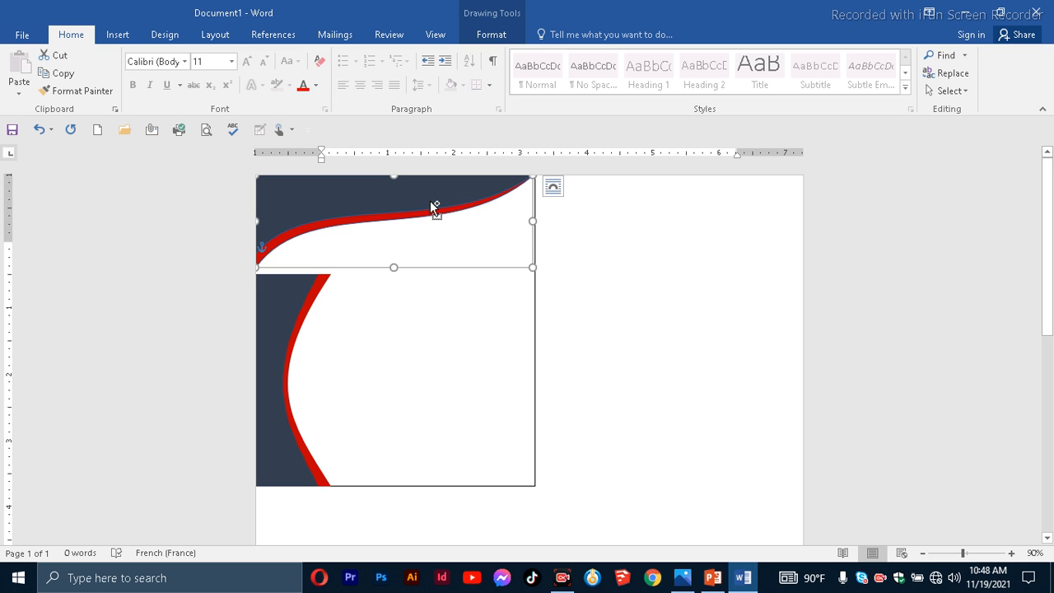
pyautogui.keyDown('ctrl'); pyautogui.click(430, 201); pyautogui.keyUp('ctrl')
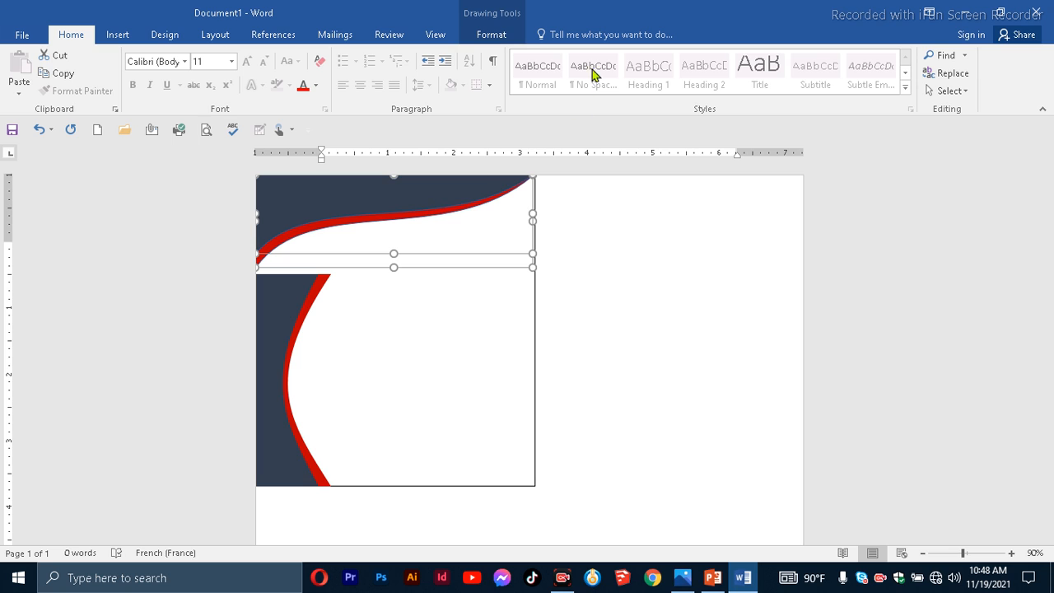
pyautogui.click(504, 39)
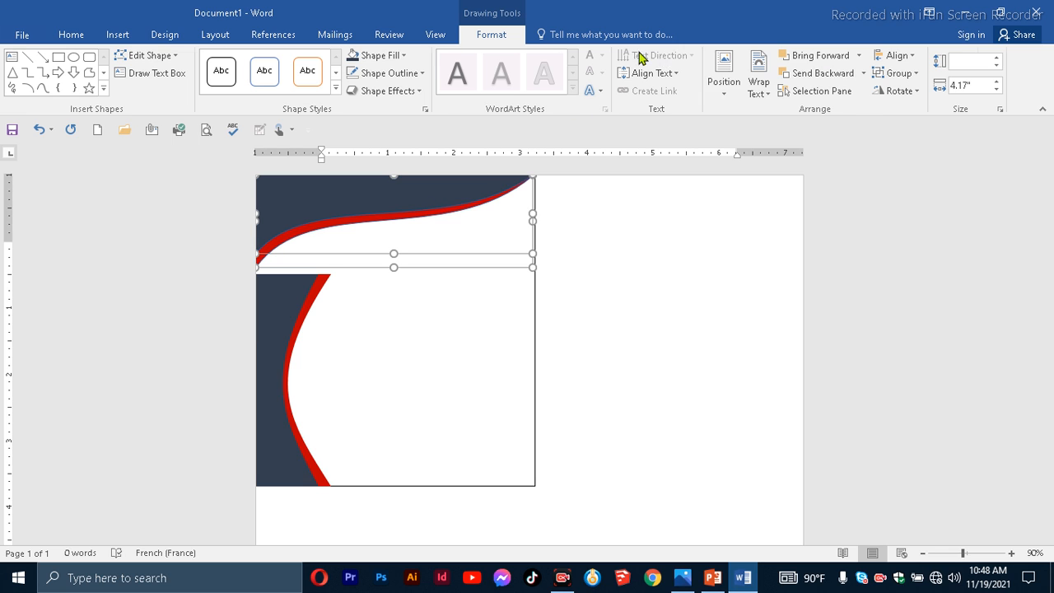
pyautogui.click(900, 73)
pyautogui.click(903, 97)
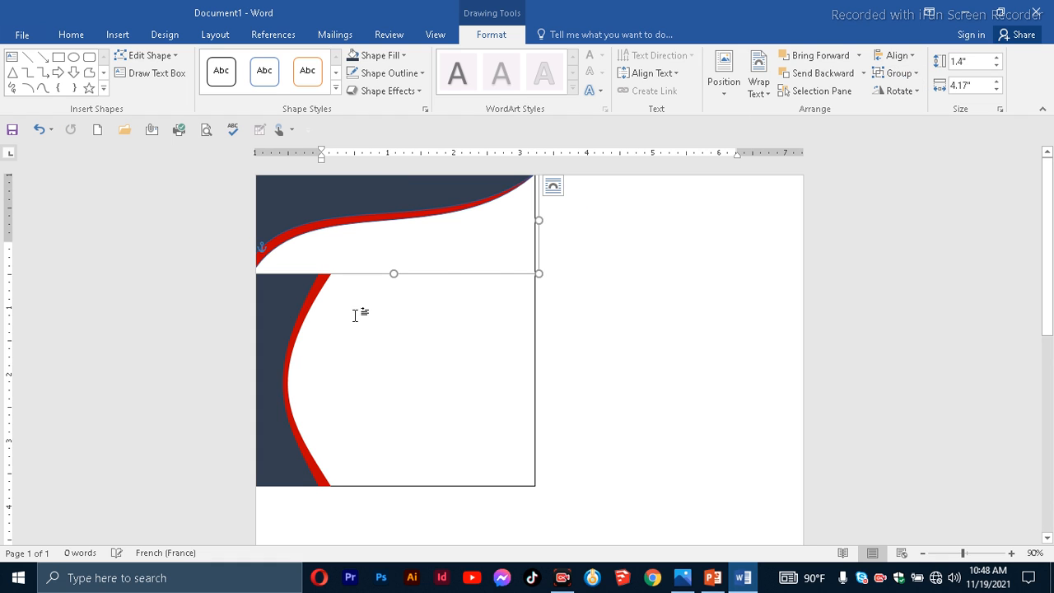
# - Group the red and blue-gray curved shapes along the frame's left side
pyautogui.click(282, 285)
pyautogui.moveTo(318, 295)
pyautogui.mouseDown()
pyautogui.moveTo(330, 301)
pyautogui.moveTo(328, 282)
pyautogui.mouseUp()
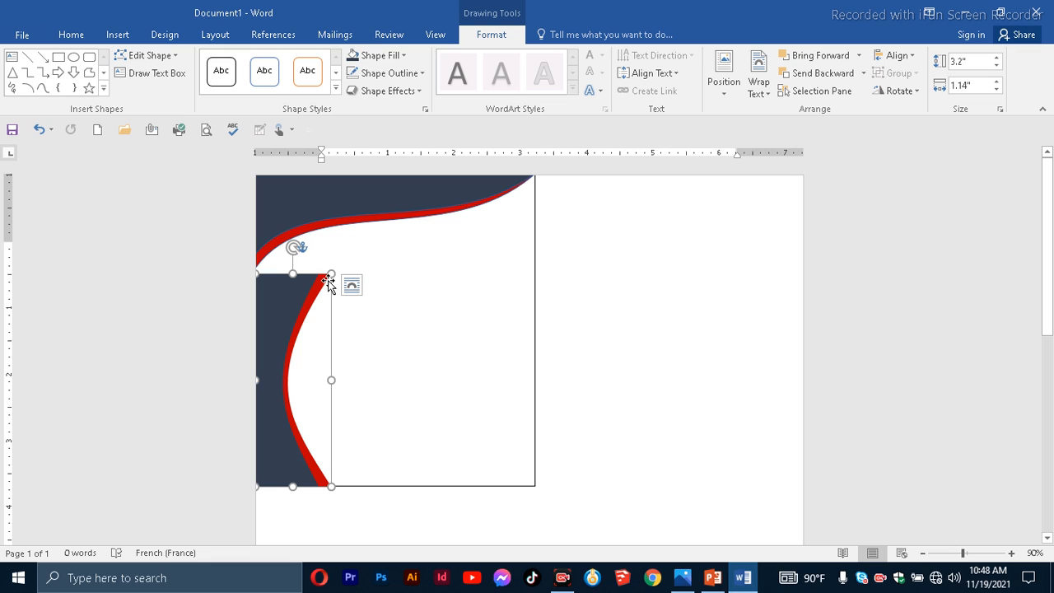
pyautogui.keyDown('shift'); pyautogui.click(282, 291); pyautogui.keyUp('shift')
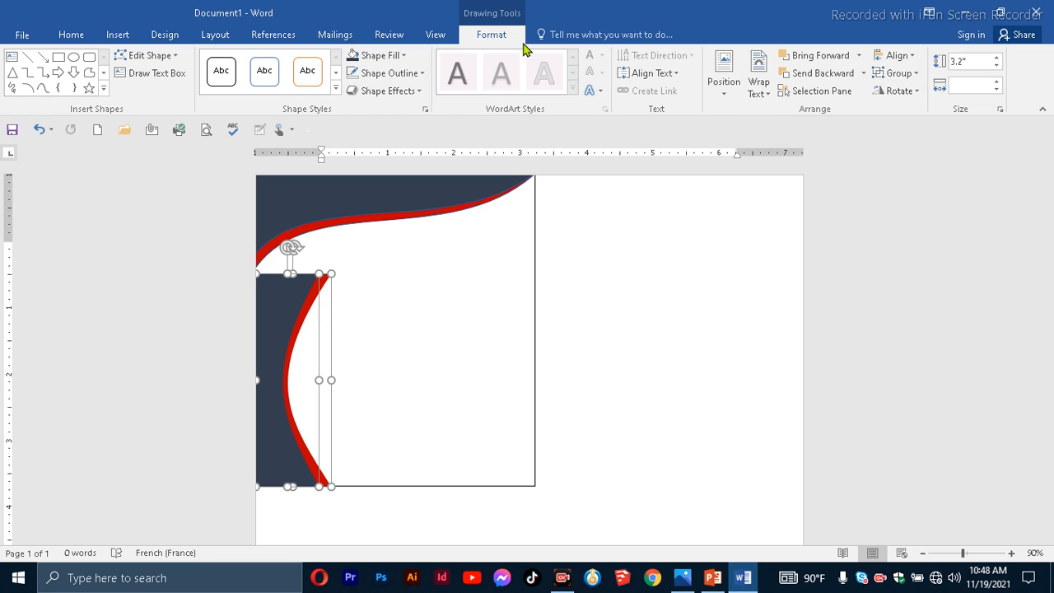
pyautogui.click(900, 74)
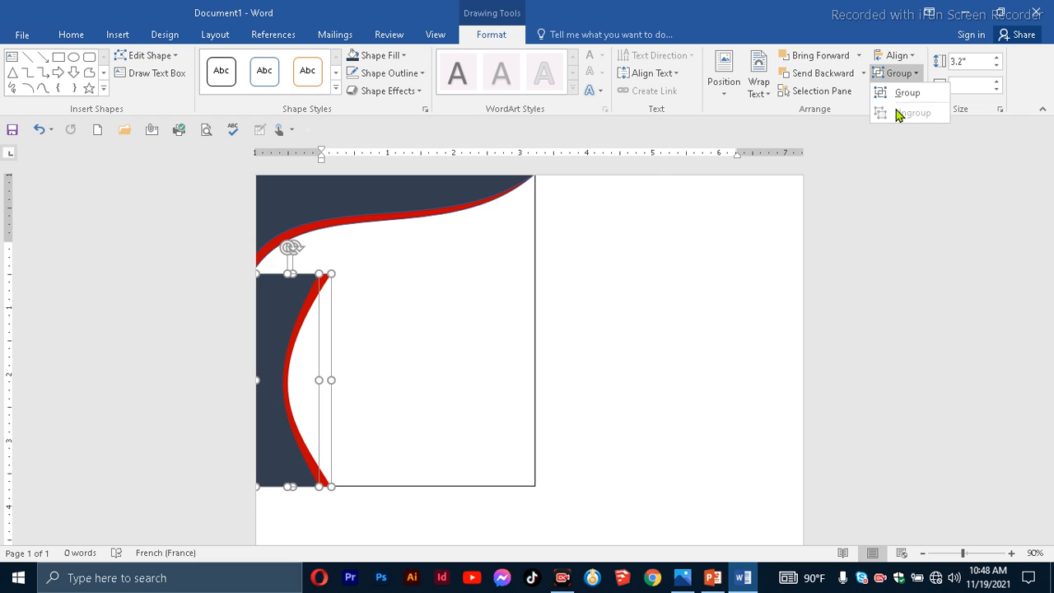
pyautogui.click(902, 95)
pyautogui.click(491, 330)
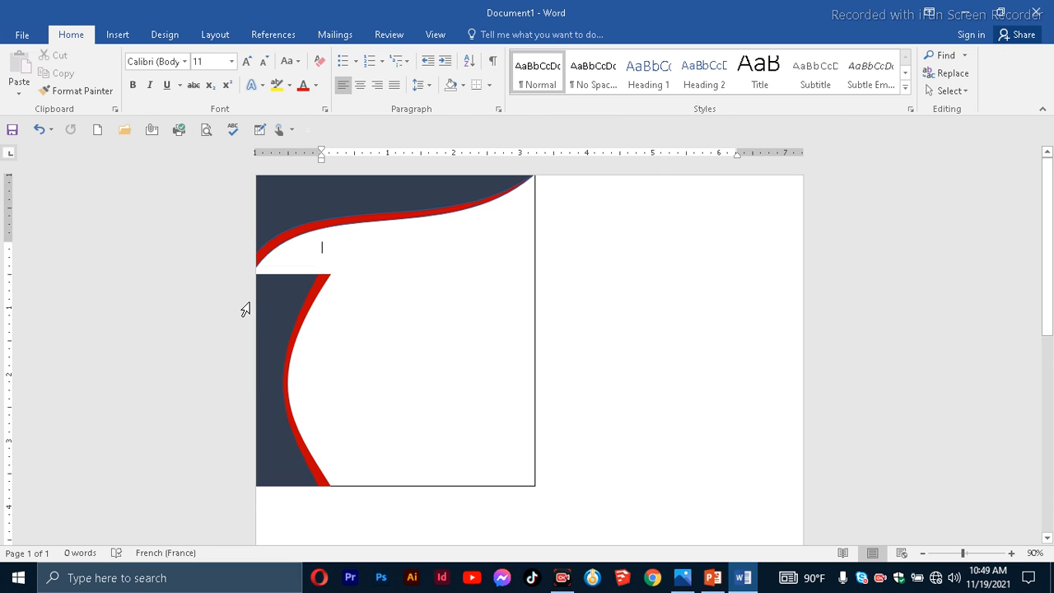
# - Group the side-shape group, the top-wave group and the black-outlined frame into one object
pyautogui.click(272, 325)
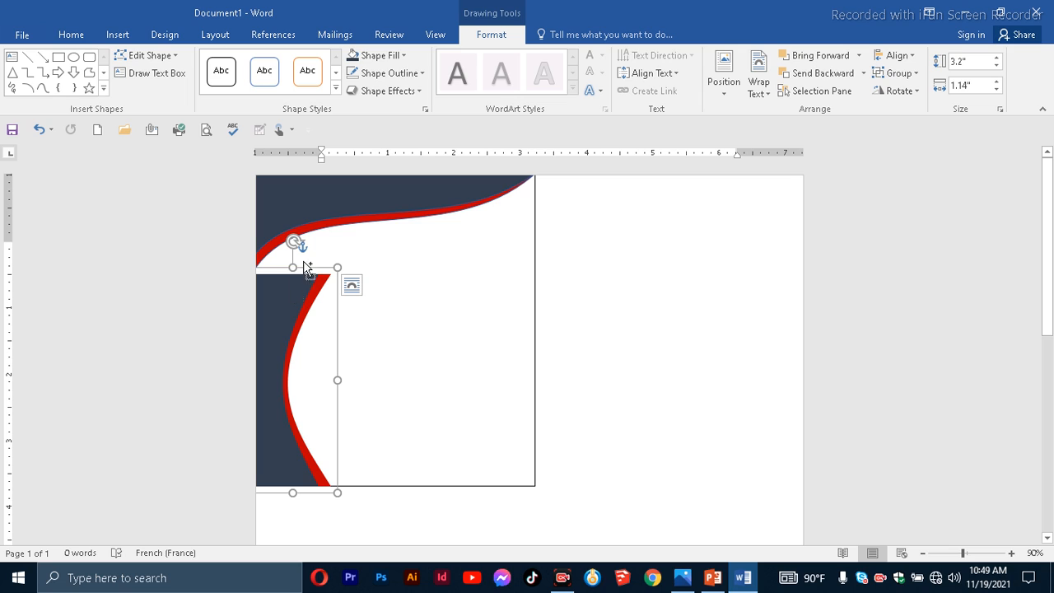
pyautogui.keyDown('shift'); pyautogui.click(343, 197); pyautogui.keyUp('shift')
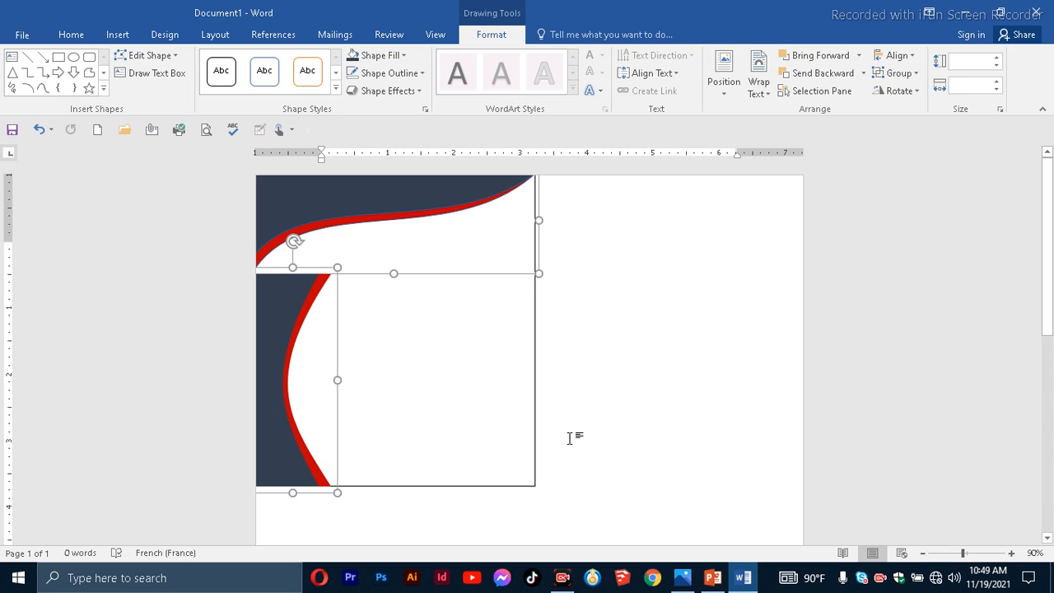
pyautogui.keyDown('shift'); pyautogui.click(532, 483); pyautogui.keyUp('shift')
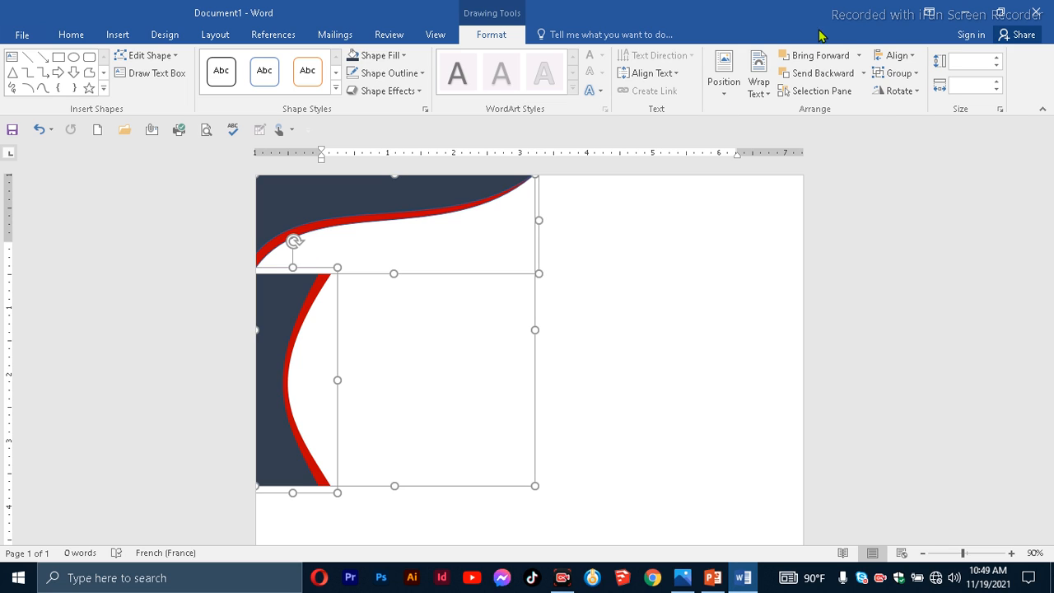
pyautogui.click(895, 73)
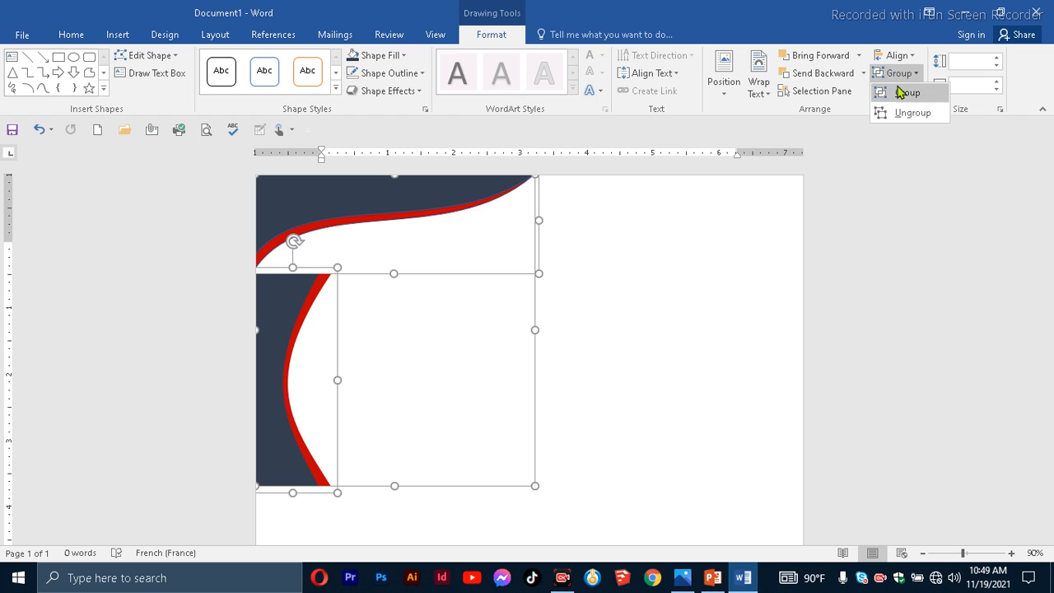
pyautogui.click(901, 92)
pyautogui.click(706, 348)
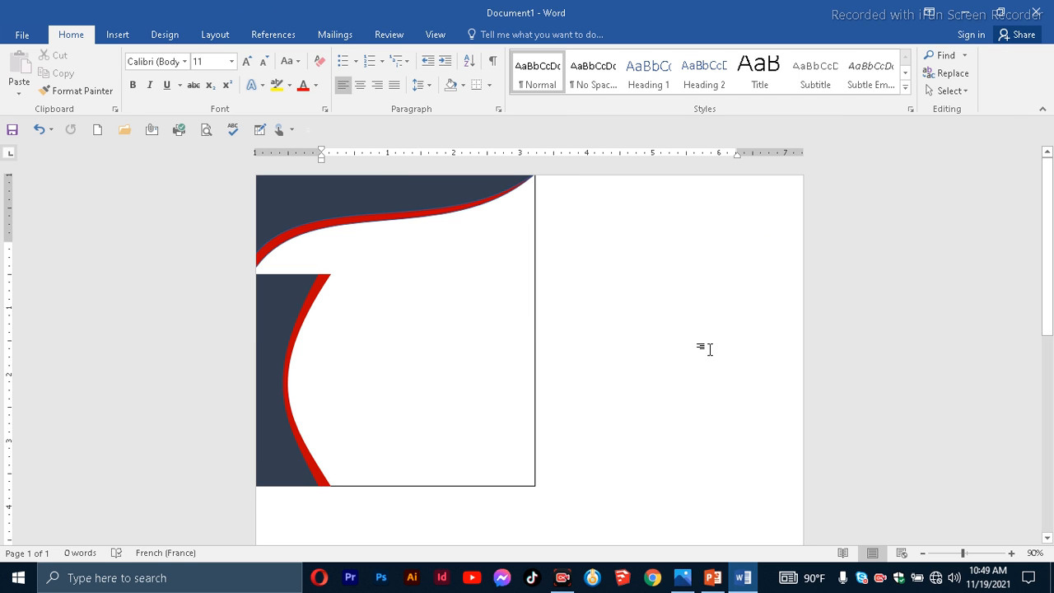
# - Insert a WordArt text object inside the frame below the waves, using the plain black style
pyautogui.click(322, 246)
pyautogui.click(108, 33)
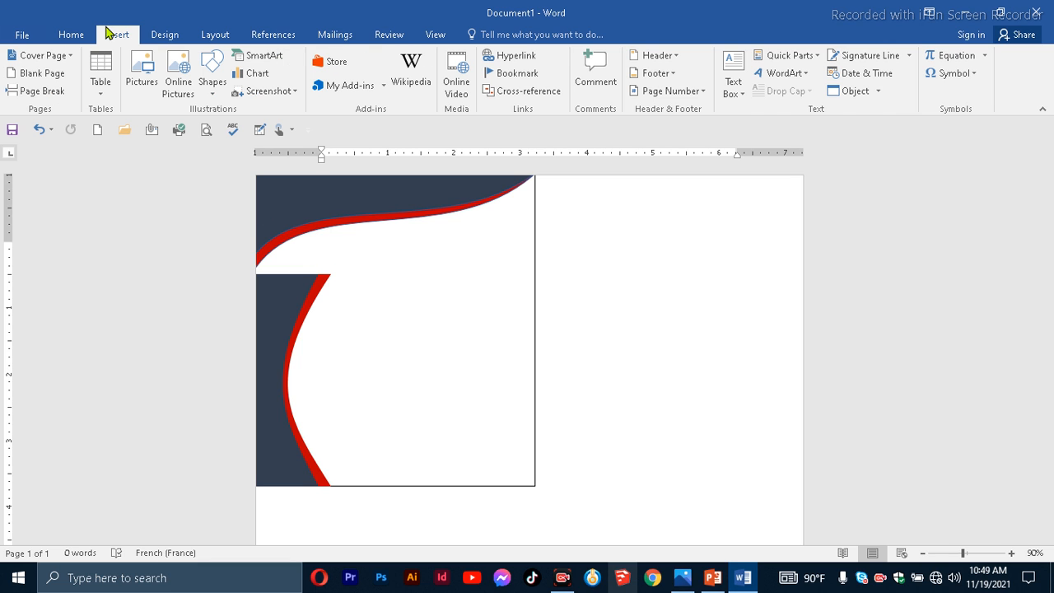
pyautogui.click(792, 61)
pyautogui.moveTo(769, 76)
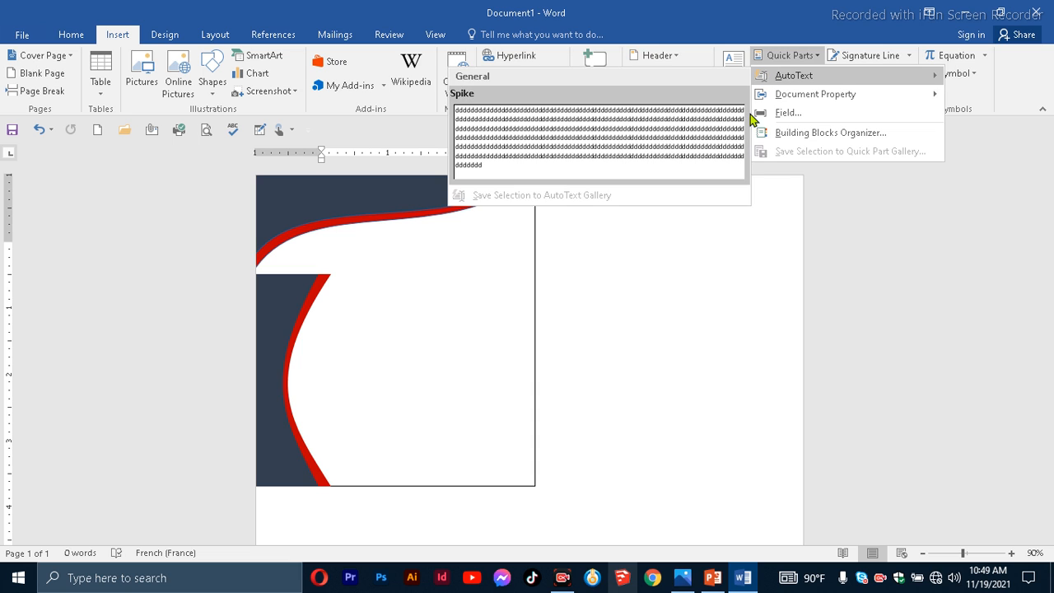
pyautogui.click(753, 229)
pyautogui.click(780, 72)
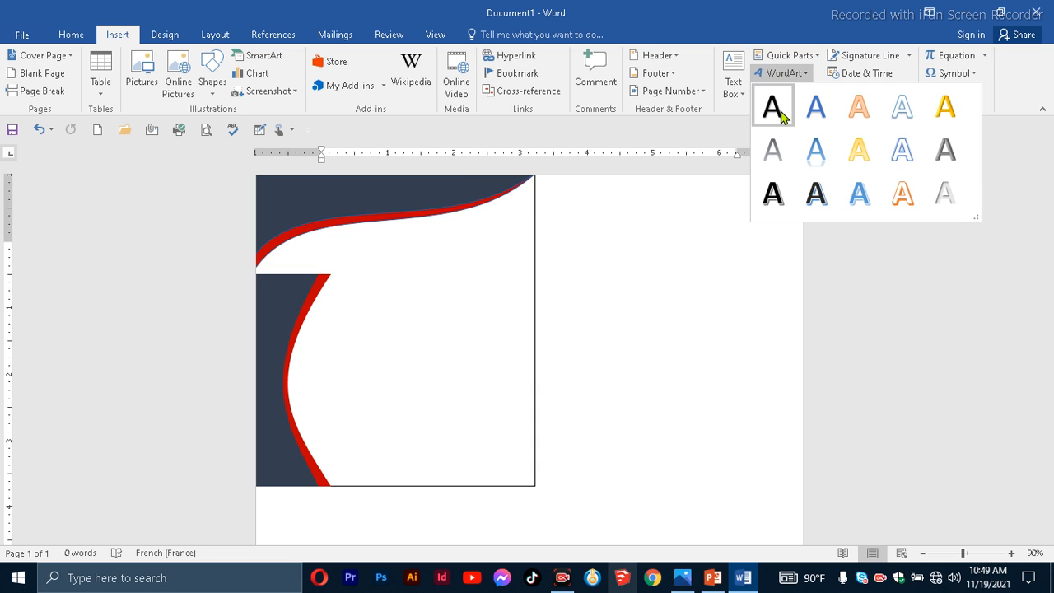
pyautogui.click(774, 106)
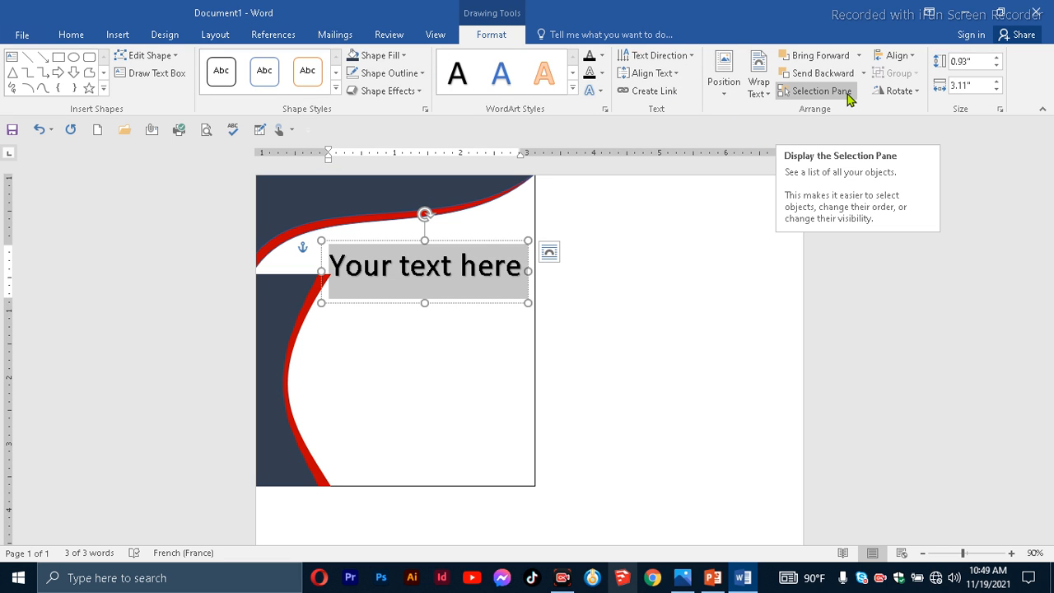
# - Replace the WordArt placeholder text with "Université UHNN"
pyautogui.write('U')
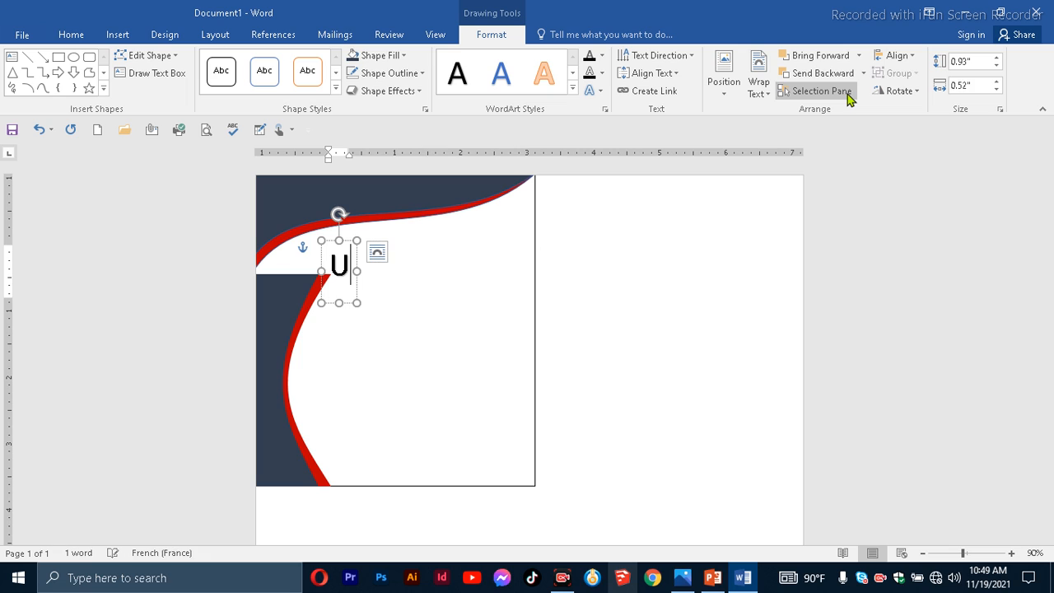
pyautogui.write('niver')
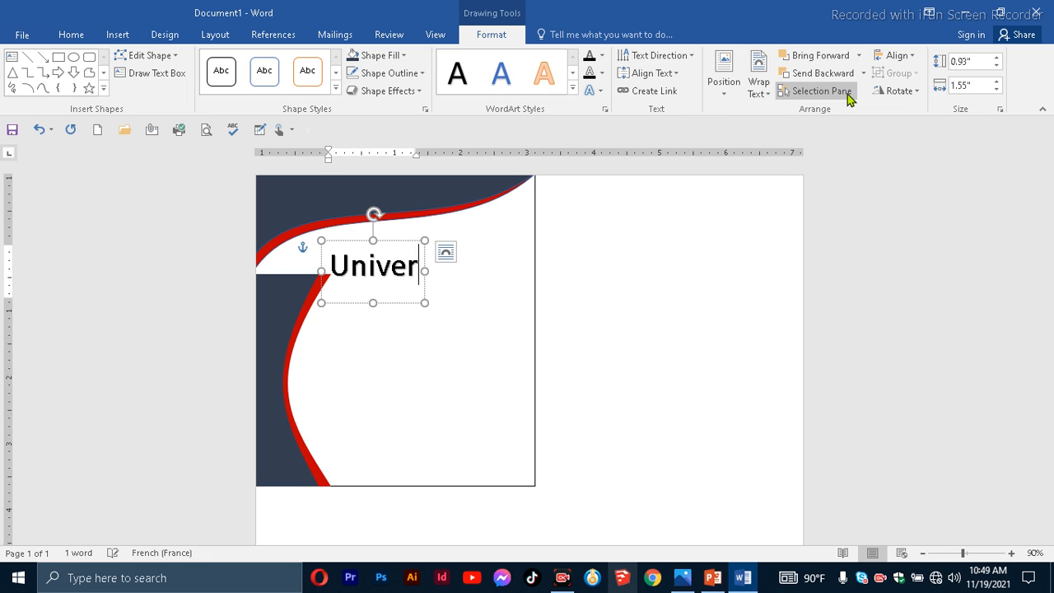
pyautogui.write('sit')
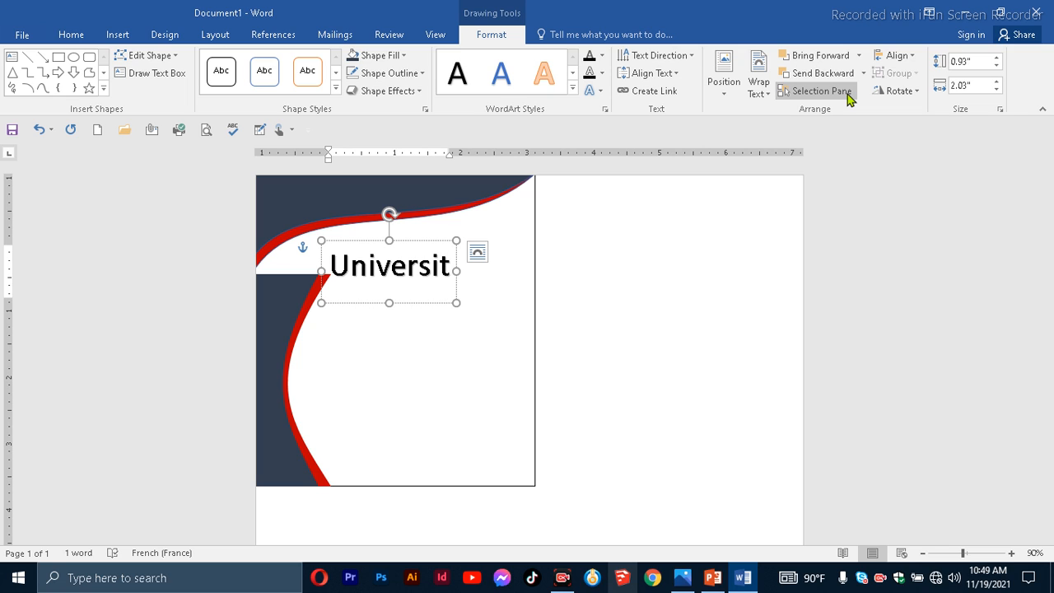
pyautogui.write('é')
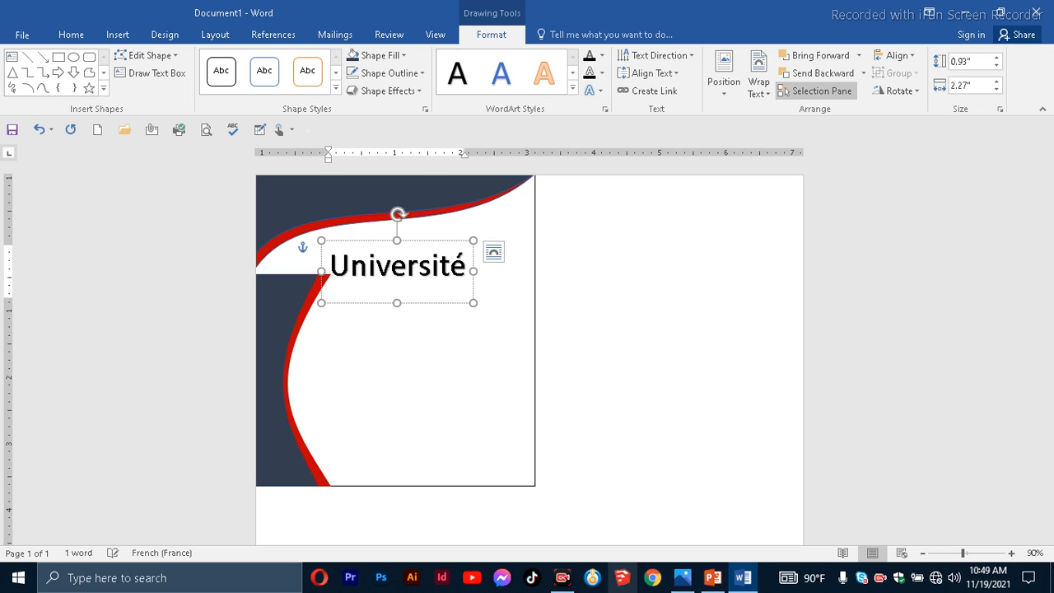
pyautogui.write(' UHNN')
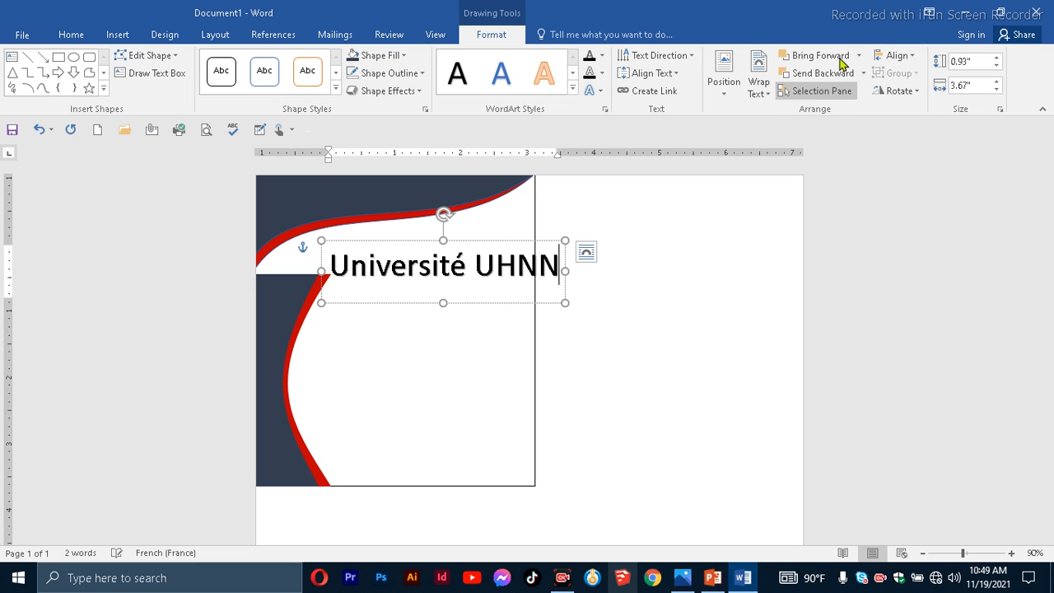
# - Format the "Université UHNN" title in Times New Roman with a white font color
pyautogui.click(349, 244)
pyautogui.click(82, 37)
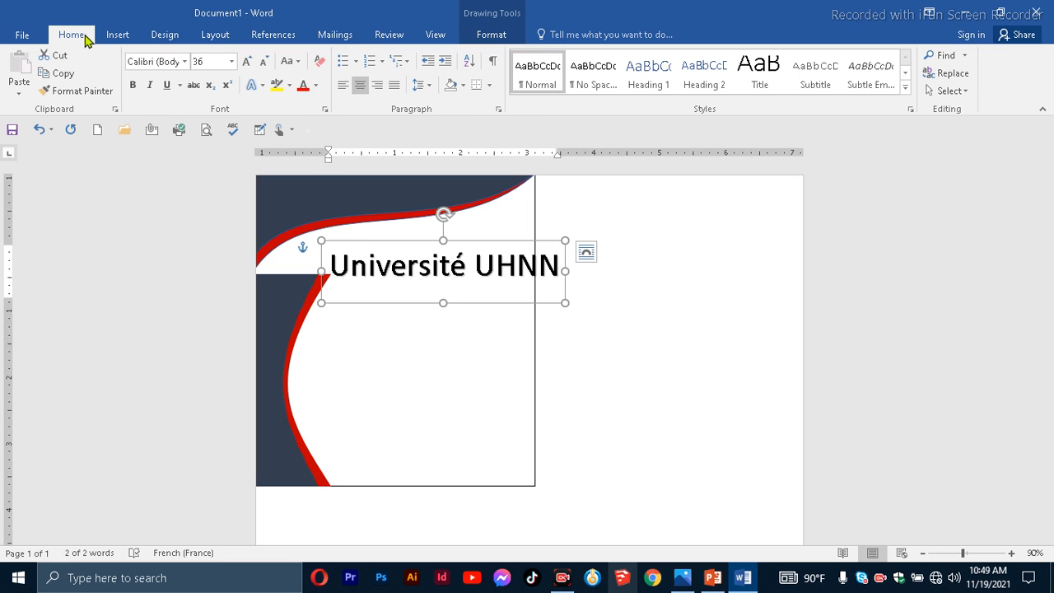
pyautogui.click(183, 62)
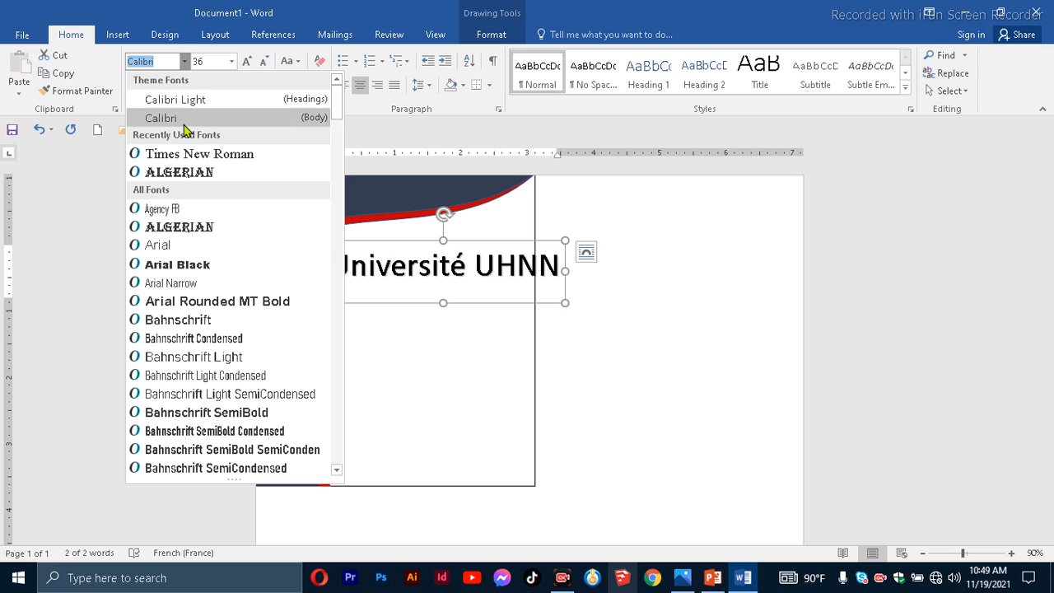
pyautogui.click(188, 151)
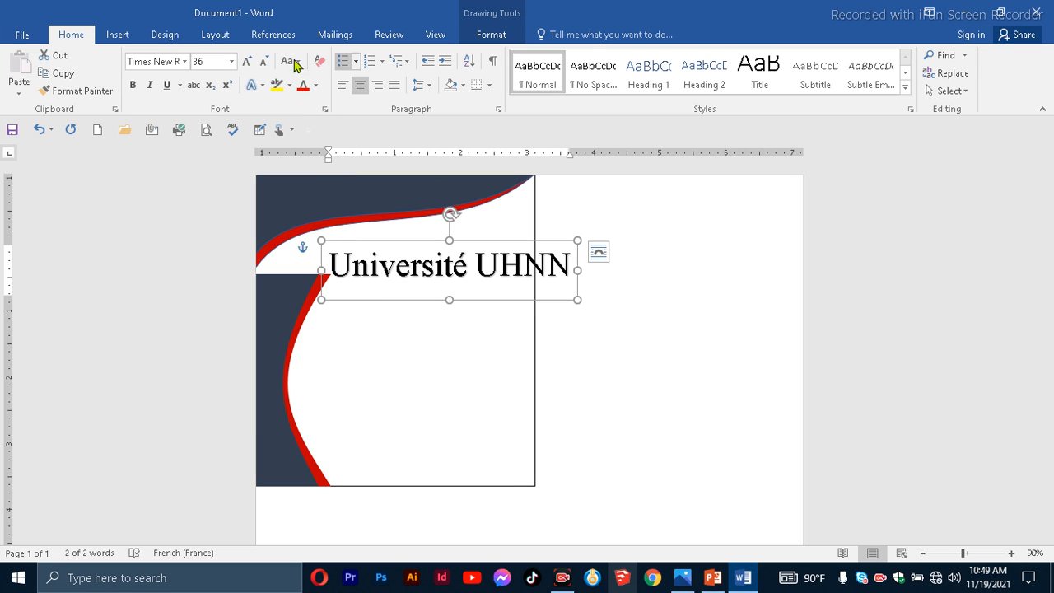
pyautogui.click(316, 86)
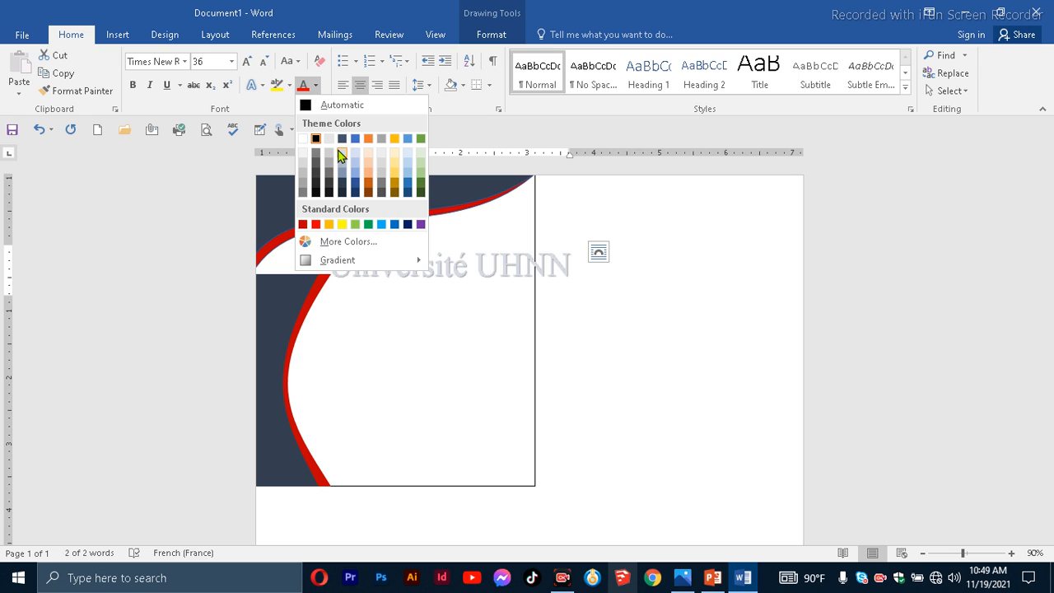
pyautogui.click(306, 138)
# - Make the "Université UHNN" title bold at 28 pt and position it on the blue-gray wave at the card's top
pyautogui.moveTo(367, 238); pyautogui.dragTo(305, 189)
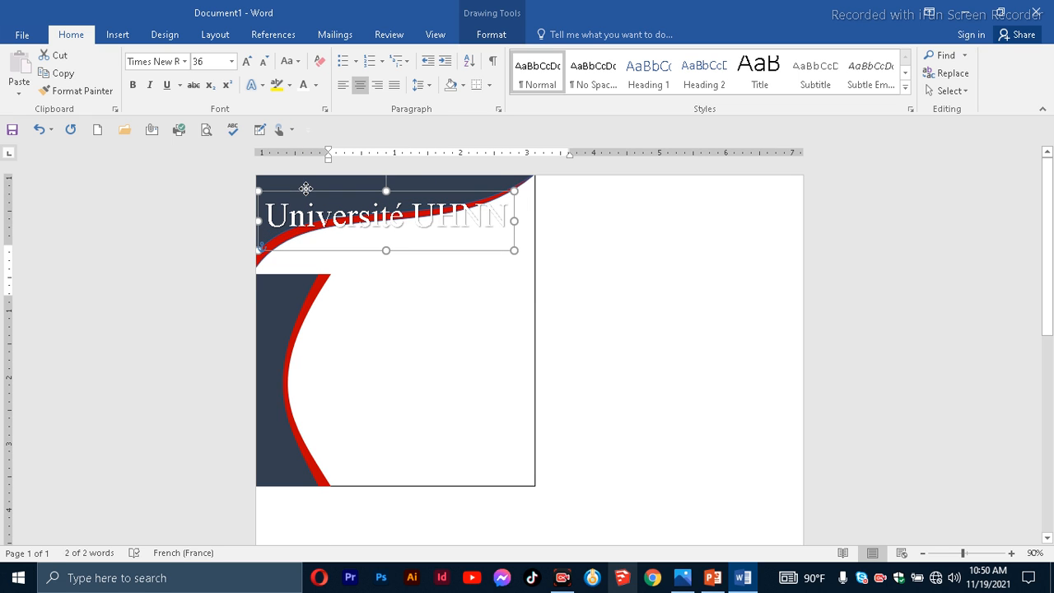
pyautogui.click(133, 85)
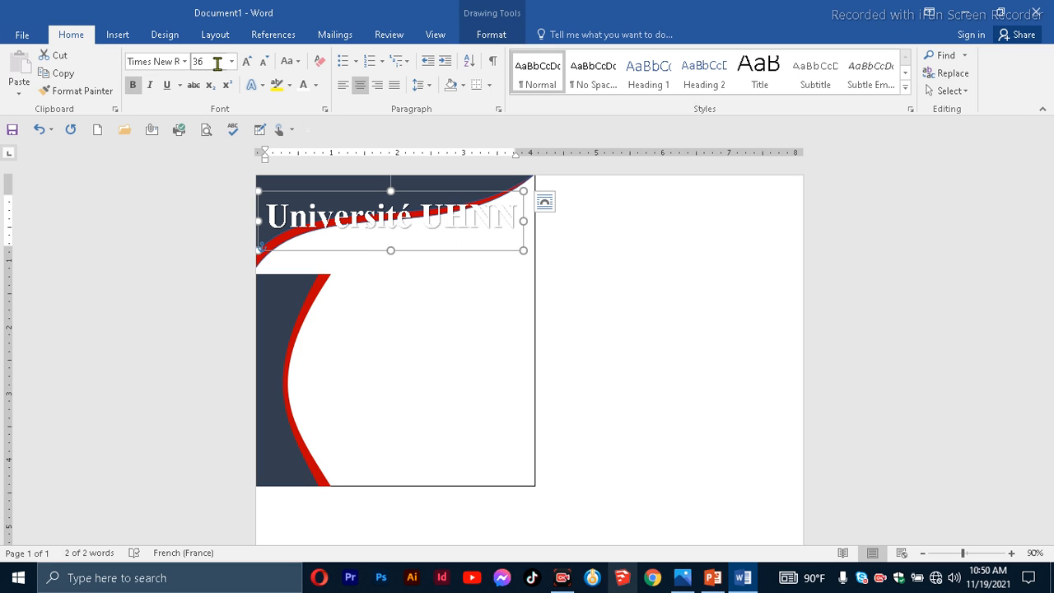
pyautogui.click(264, 62)
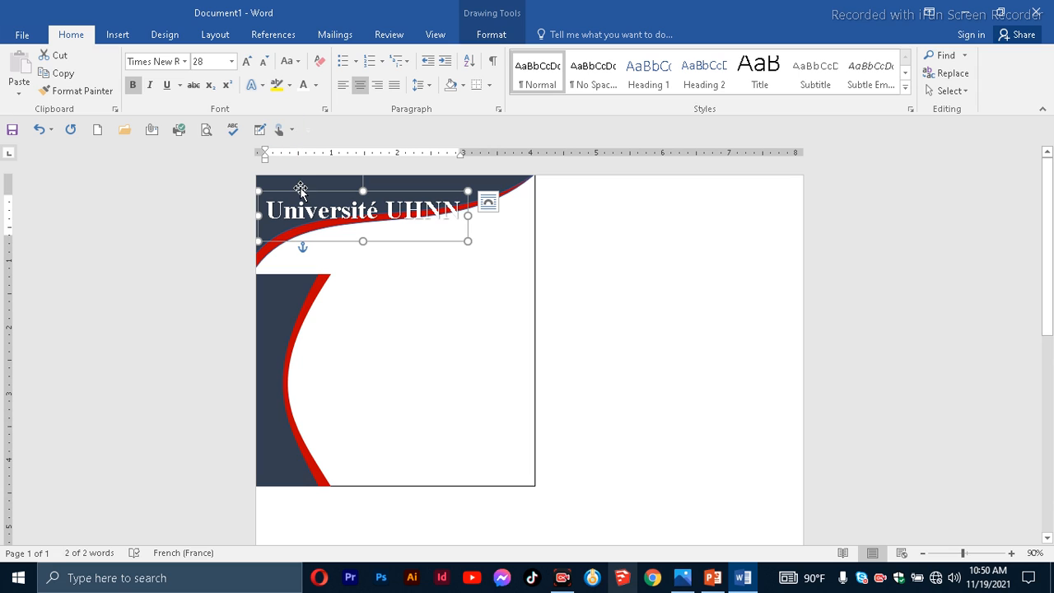
pyautogui.moveTo(301, 188); pyautogui.dragTo(304, 174)
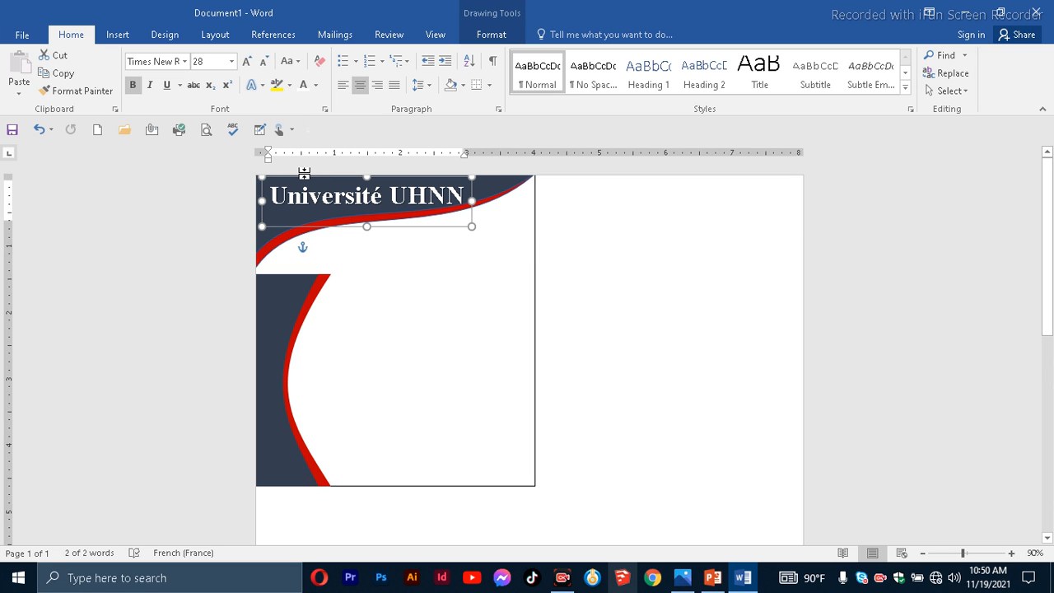
pyautogui.press('Up')
pyautogui.press('Up')
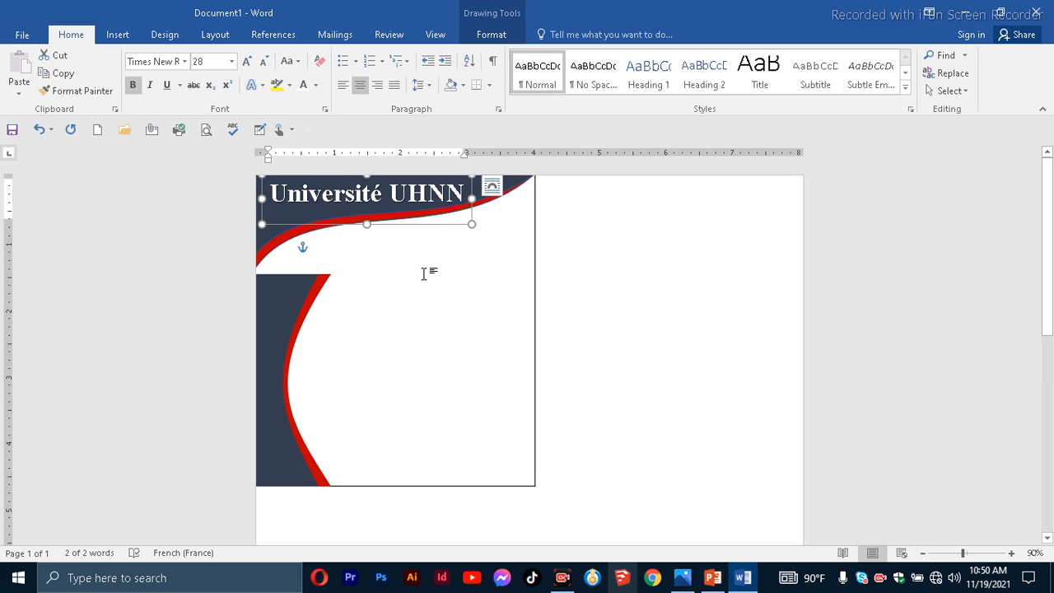
pyautogui.click(625, 308)
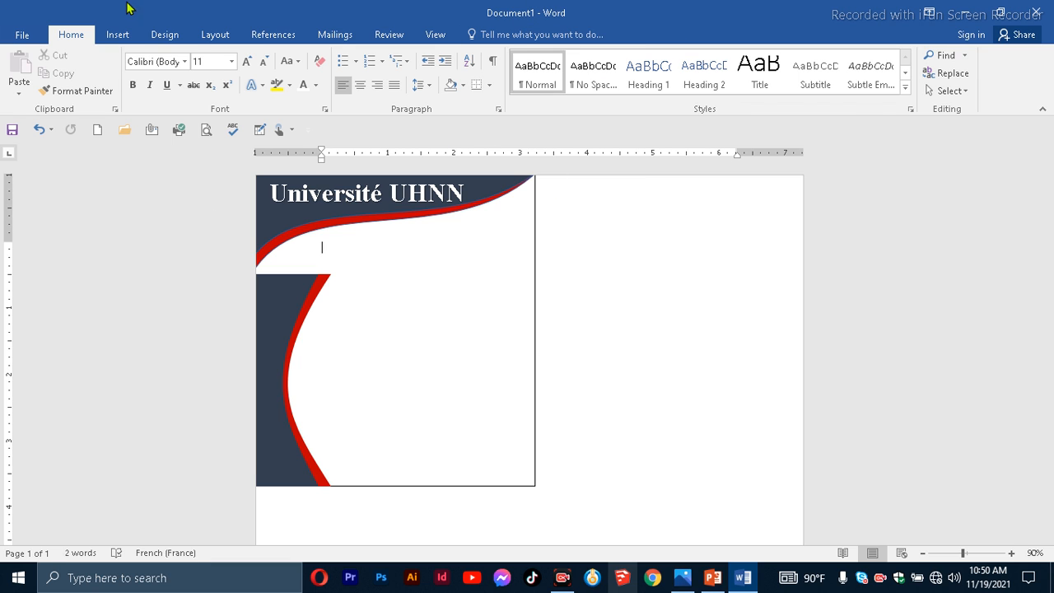
# - Insert a second WordArt text object in the plain black style below the title wave
pyautogui.click(119, 40)
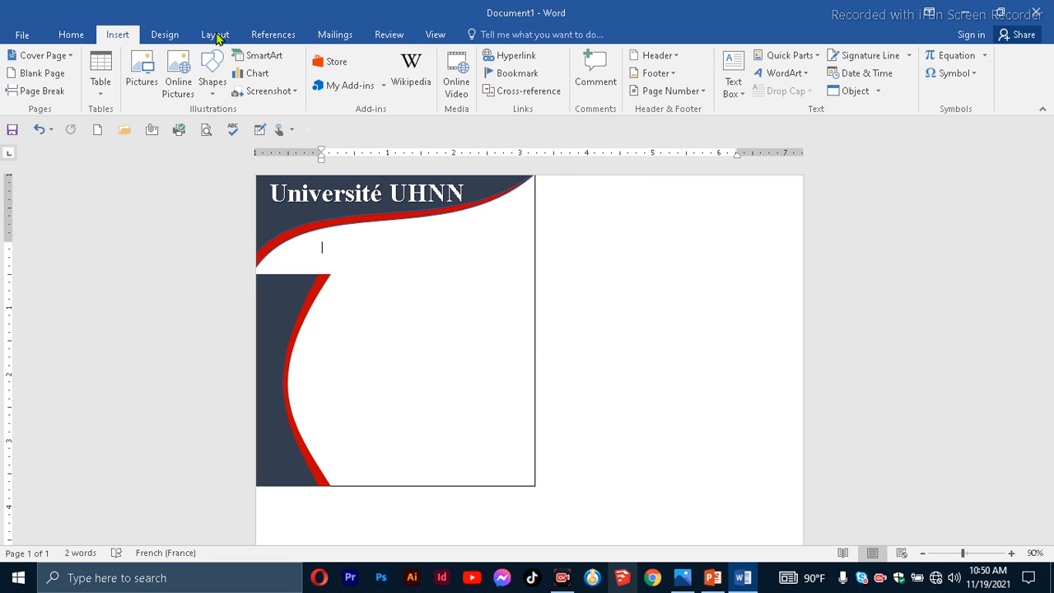
pyautogui.click(782, 73)
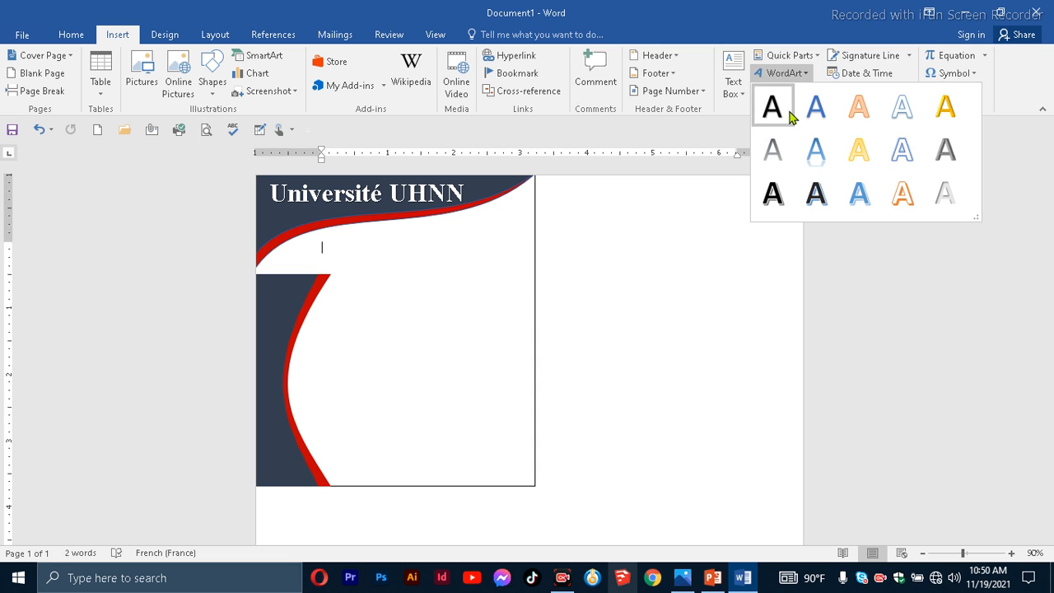
pyautogui.click(783, 114)
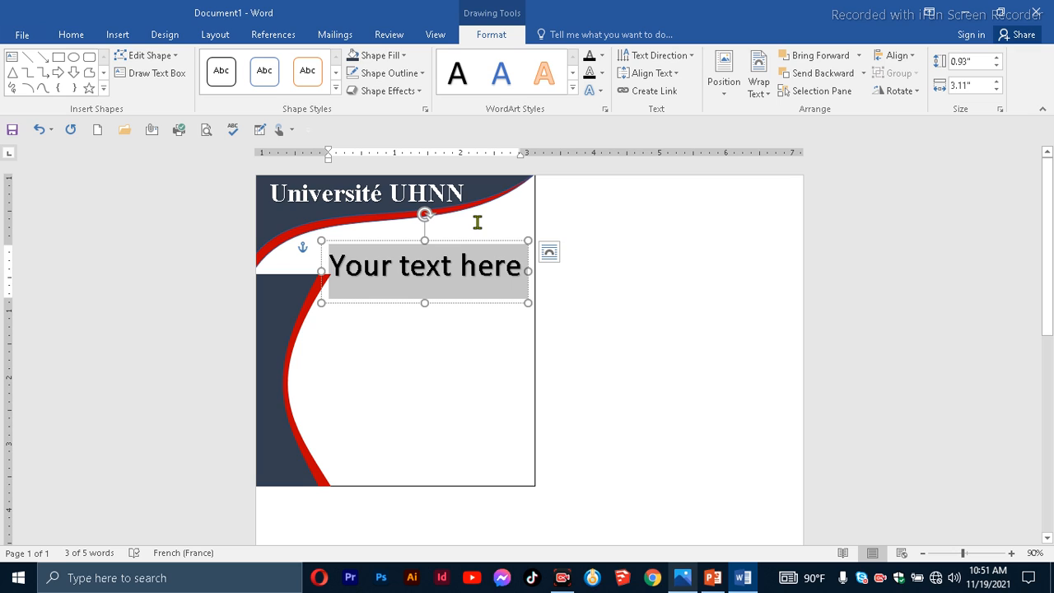
# - Replace the new WordArt's placeholder text with "Graduation et prise de coiffe"
pyautogui.write('D')
pyautogui.press('BackSpace')
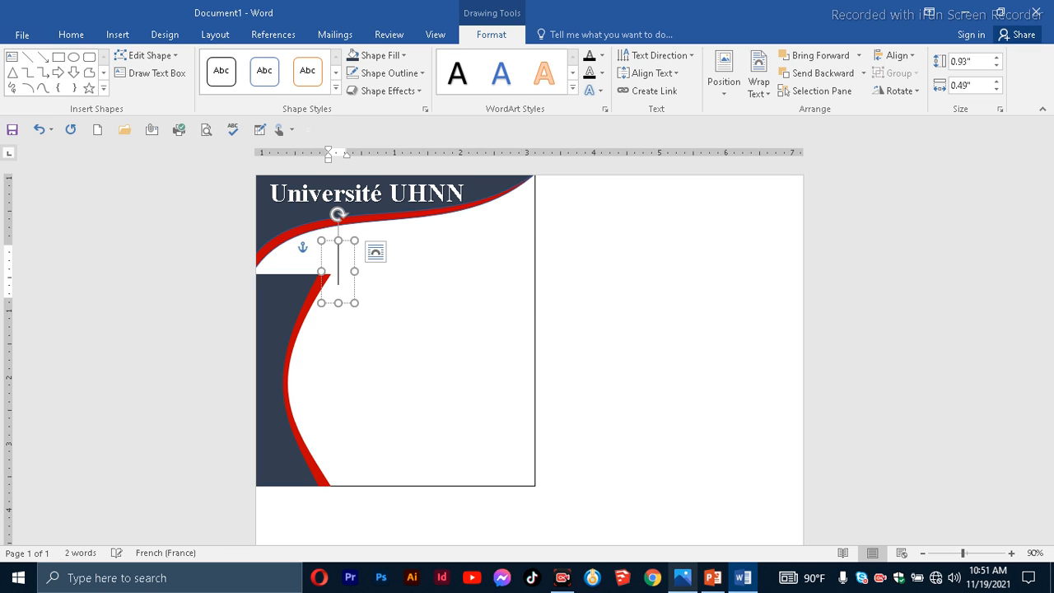
pyautogui.write('Grad')
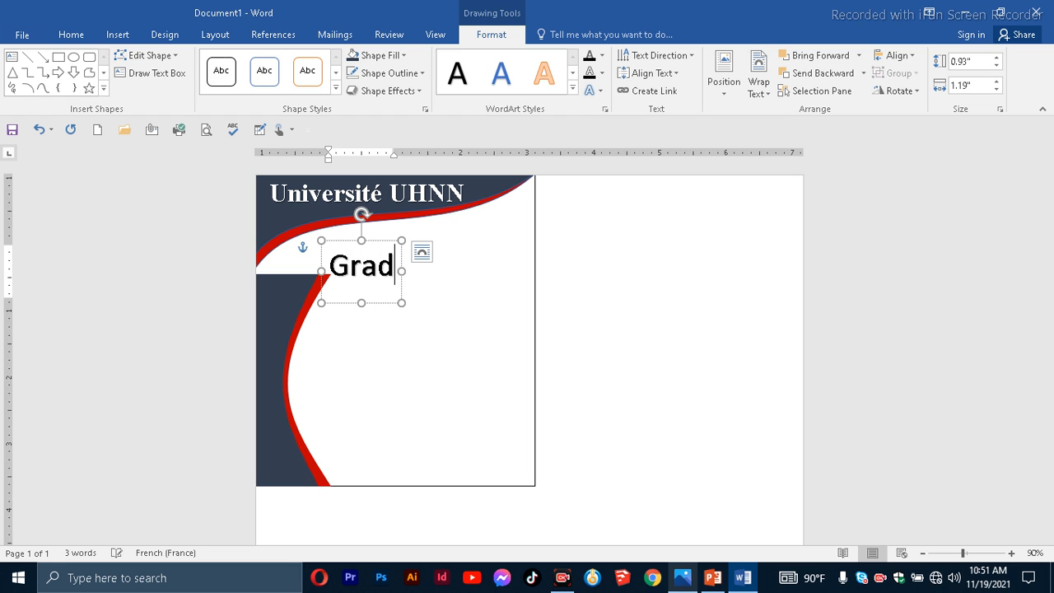
pyautogui.write('uatio e')
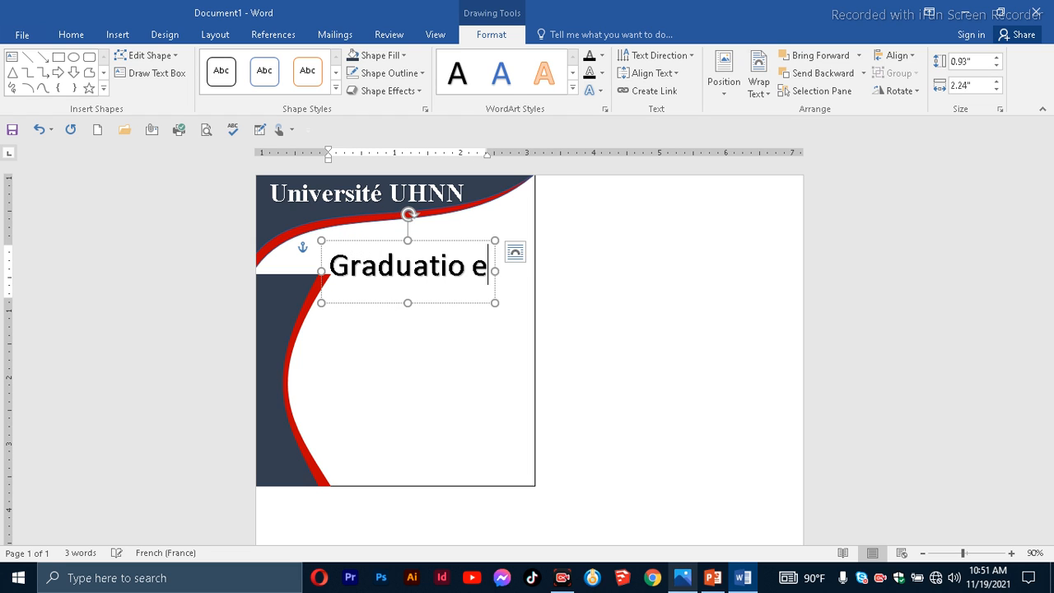
pyautogui.write('t pri')
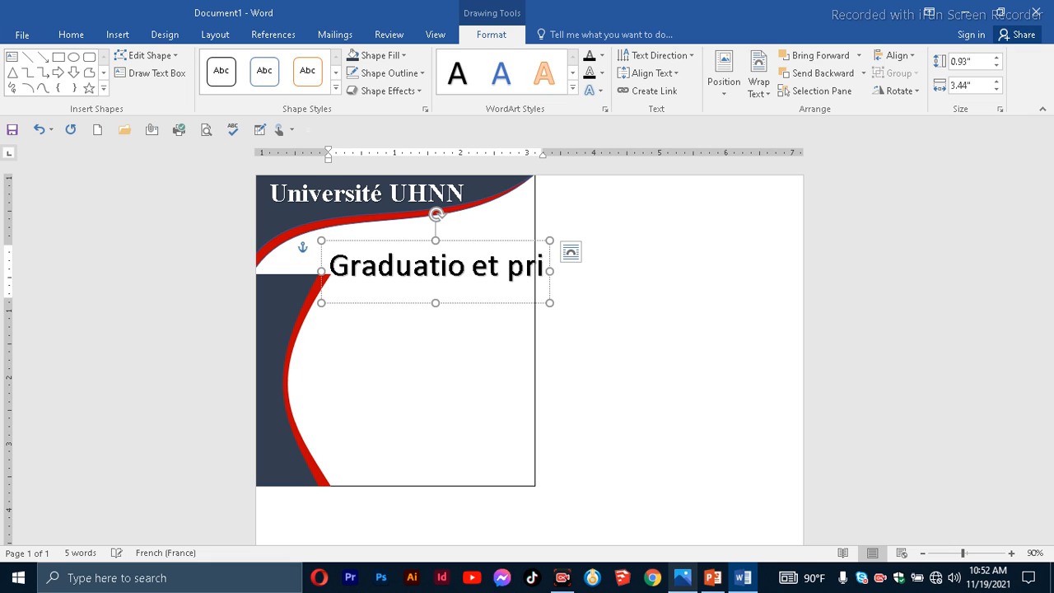
pyautogui.press('BackSpace')
pyautogui.write('is')
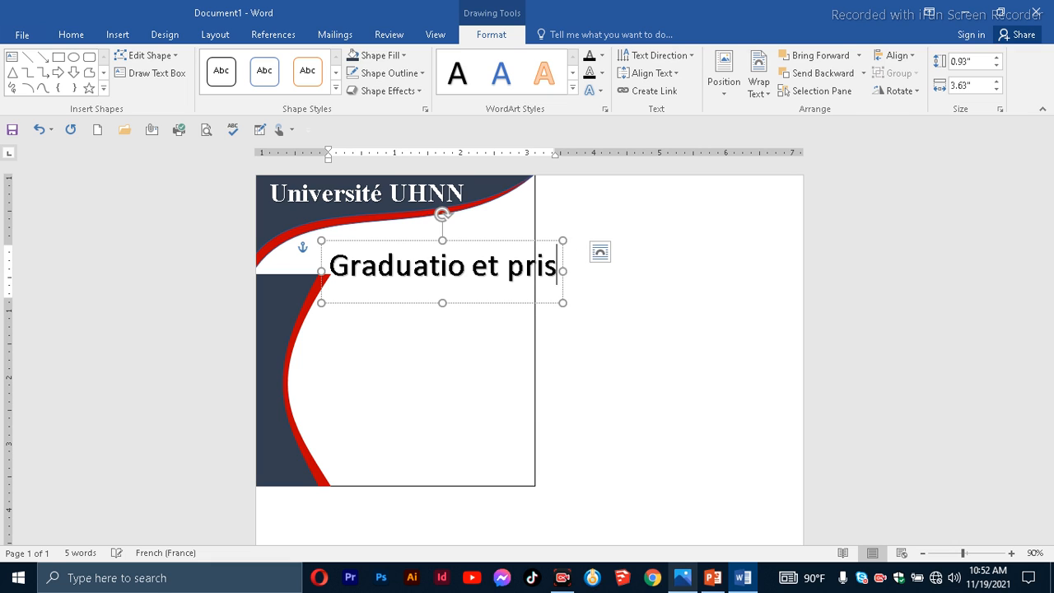
pyautogui.write('e de coiffer')
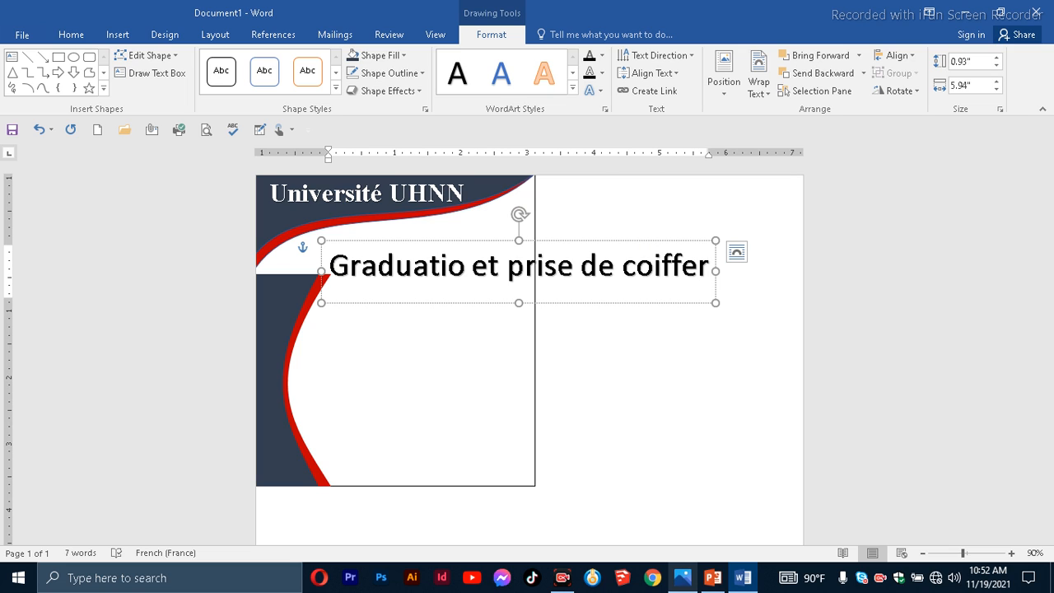
pyautogui.press('BackSpace')
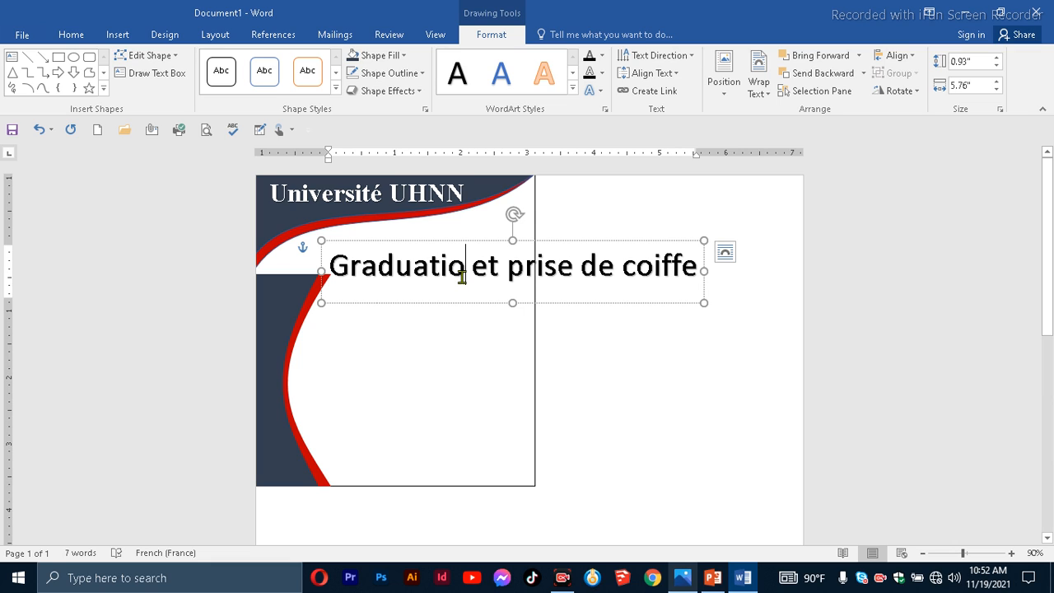
pyautogui.write('n')
pyautogui.press('Escape')
# - Change the font of "Graduation et prise de coiffe" to Old English Text MT
pyautogui.click(77, 34)
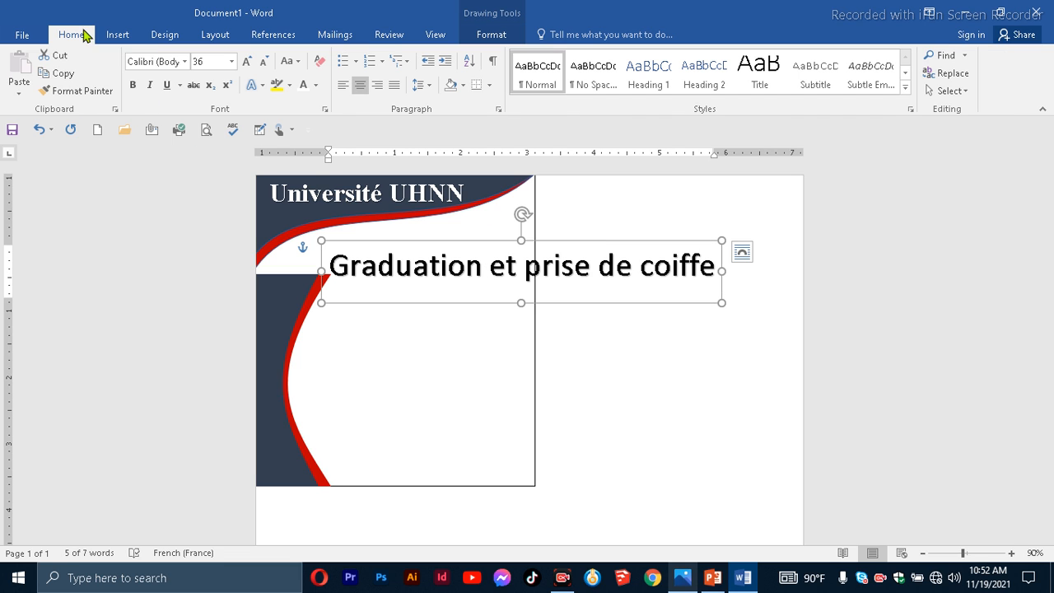
pyautogui.click(185, 62)
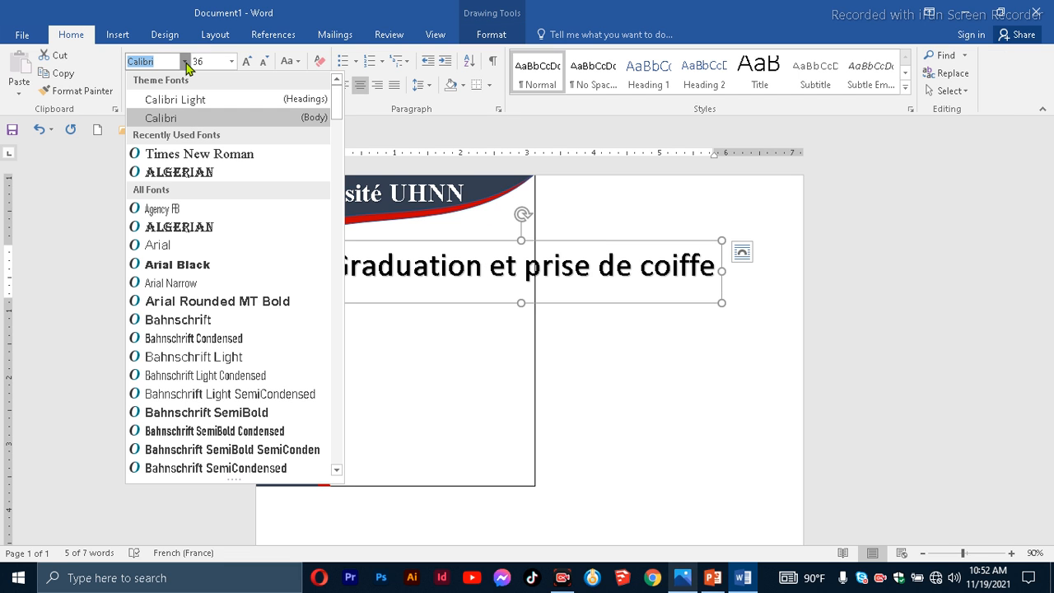
pyautogui.write('Old English T')
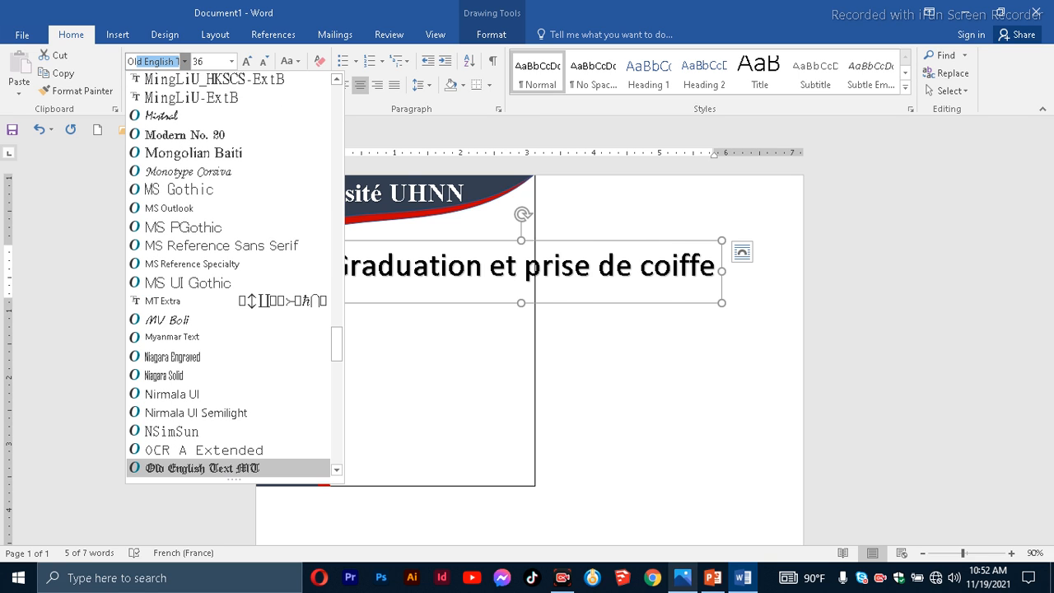
pyautogui.click(244, 468)
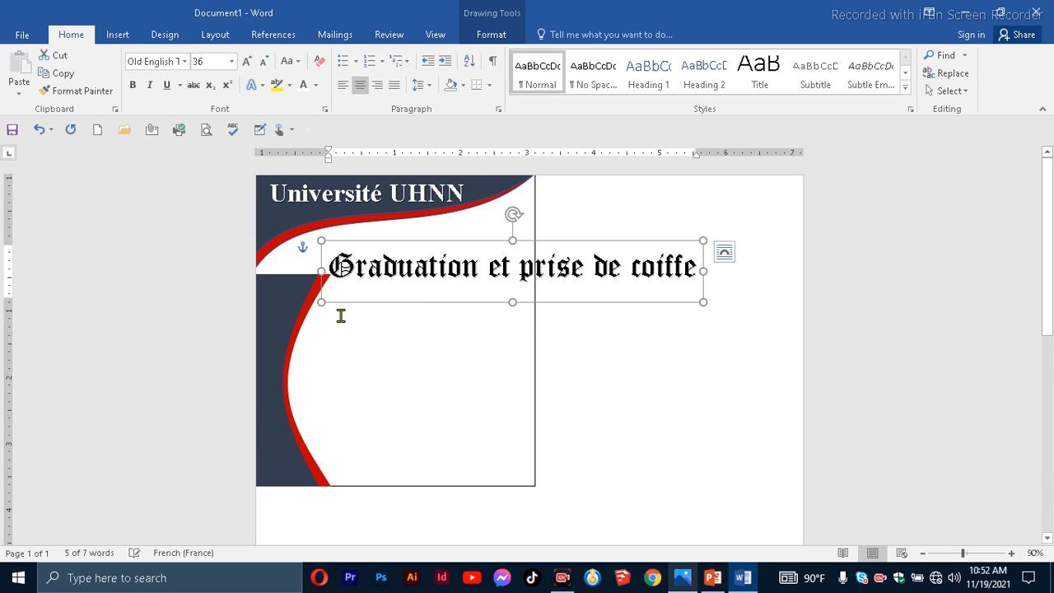
# - Apply a gradient text fill to "Graduation et prise de coiffe" and remove the two middle gradient stops
pyautogui.rightClick(466, 244)
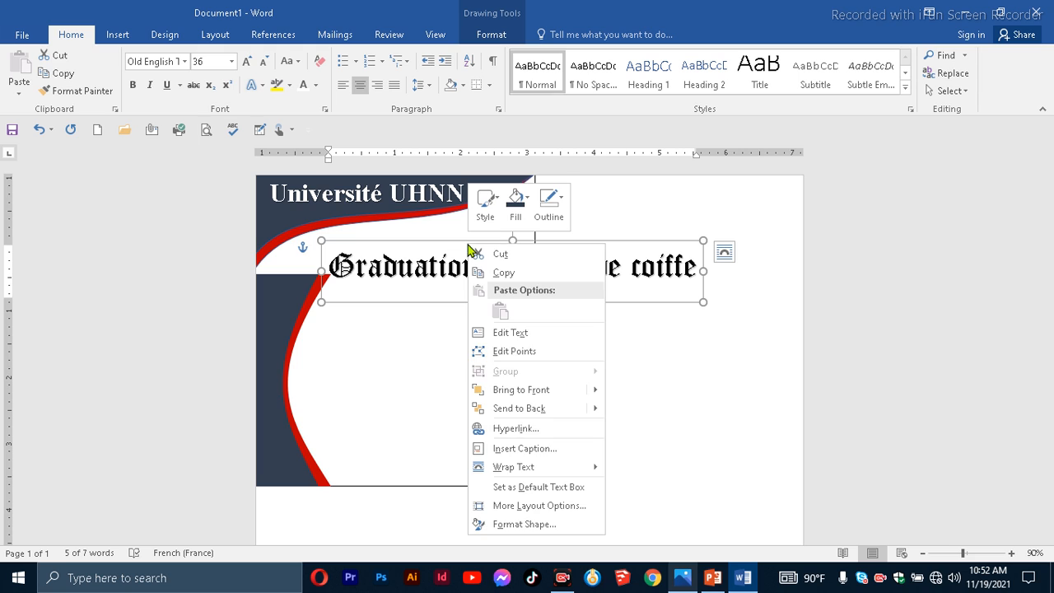
pyautogui.click(509, 527)
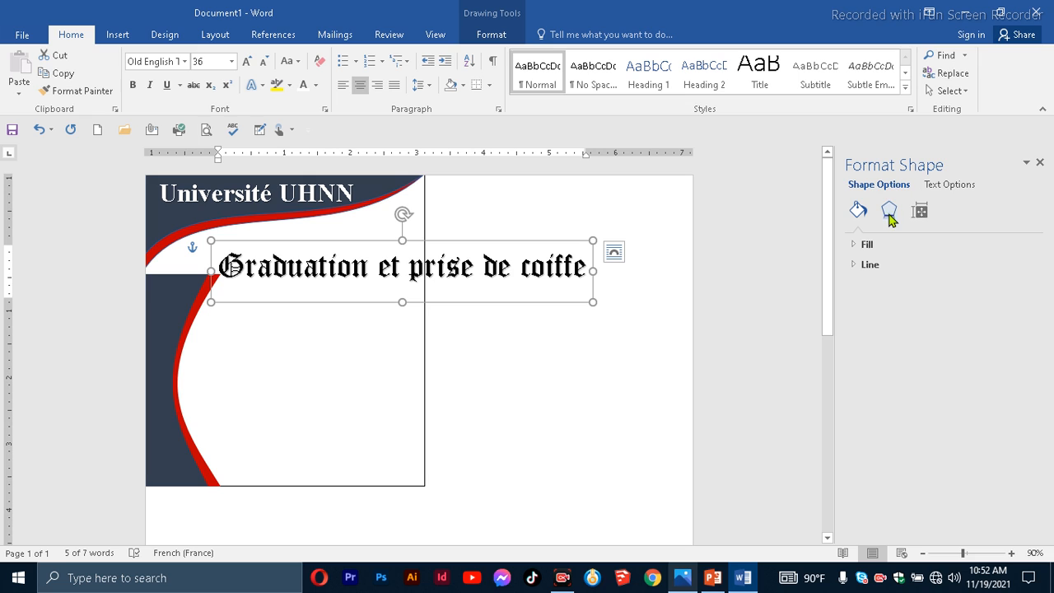
pyautogui.click(949, 186)
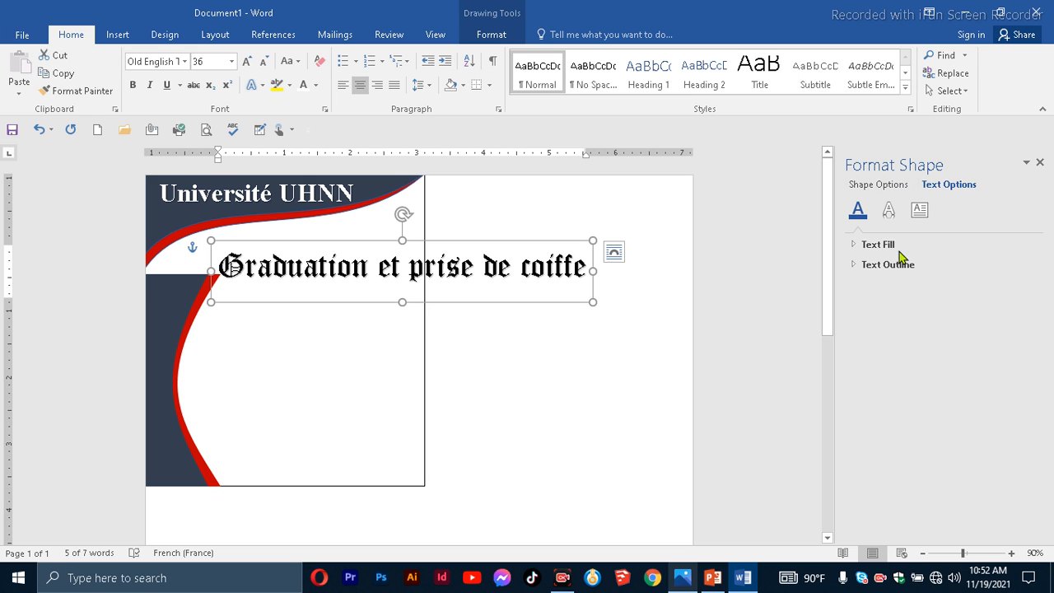
pyautogui.click(900, 245)
pyautogui.click(897, 298)
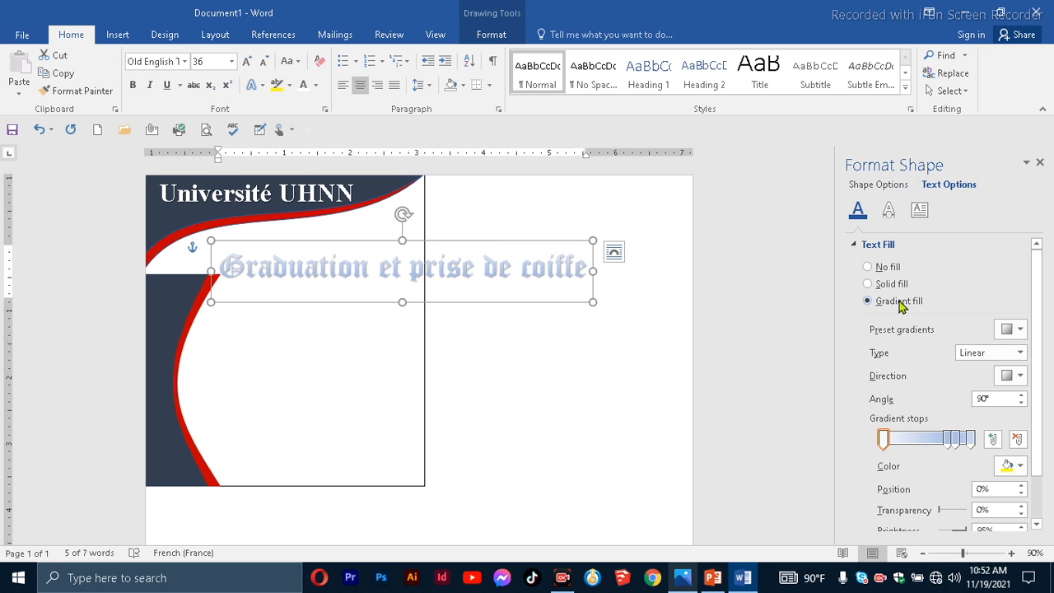
pyautogui.click(950, 440)
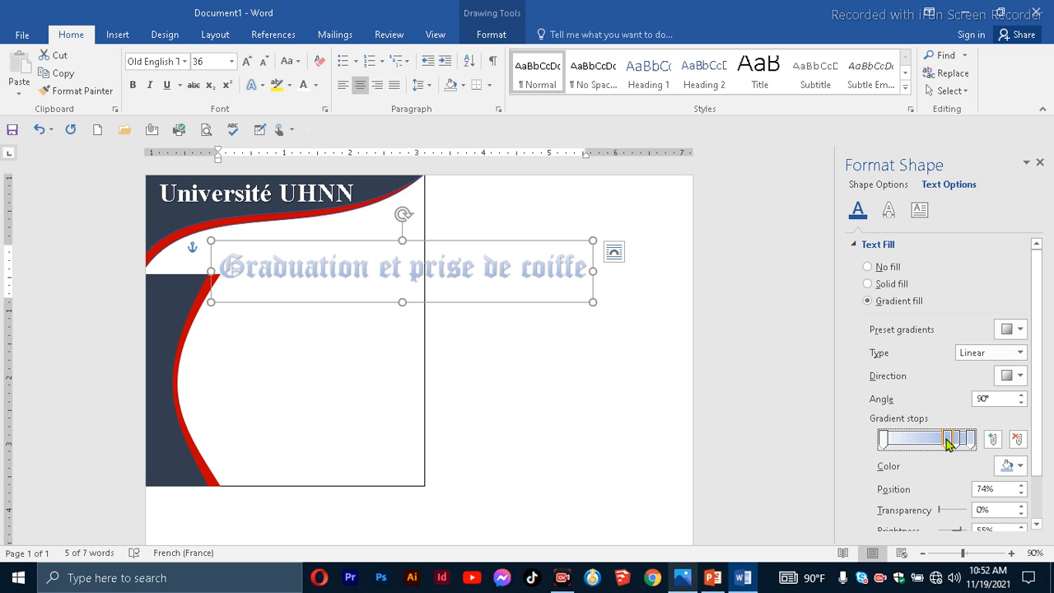
pyautogui.click(1017, 438)
pyautogui.click(956, 439)
pyautogui.click(1014, 440)
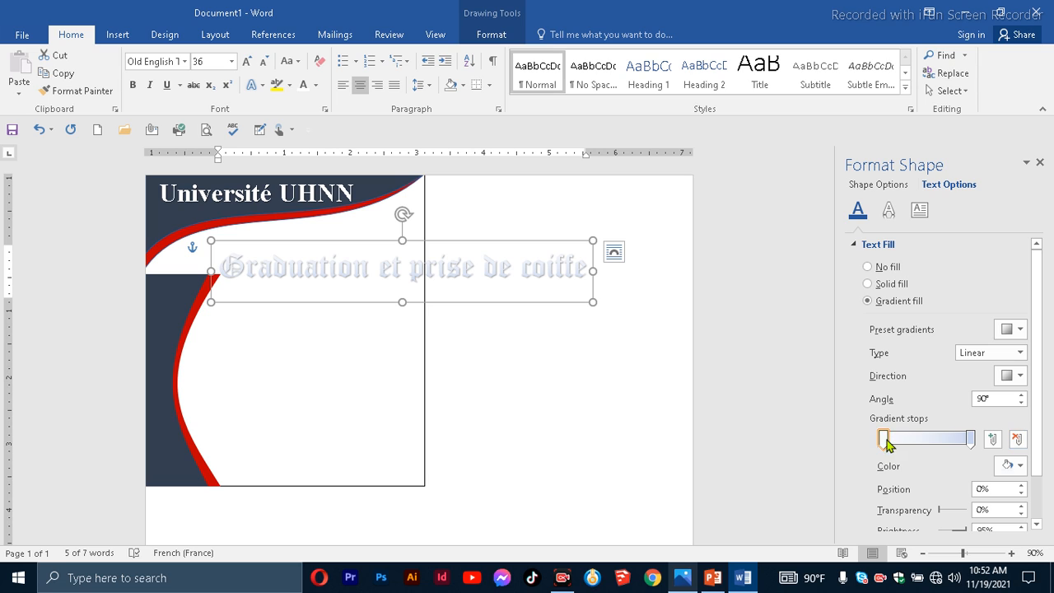
# - Color the text gradient's first stop dark blue-gray and its last stop dark red, with both stops meeting at 50%
pyautogui.click(1008, 464)
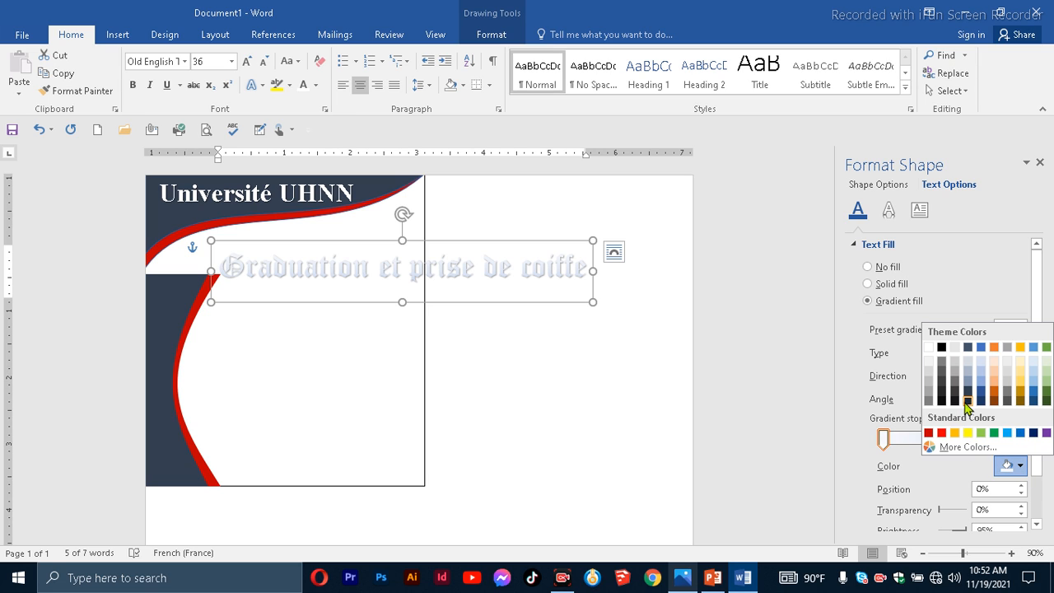
pyautogui.click(968, 394)
pyautogui.click(969, 438)
pyautogui.click(1011, 466)
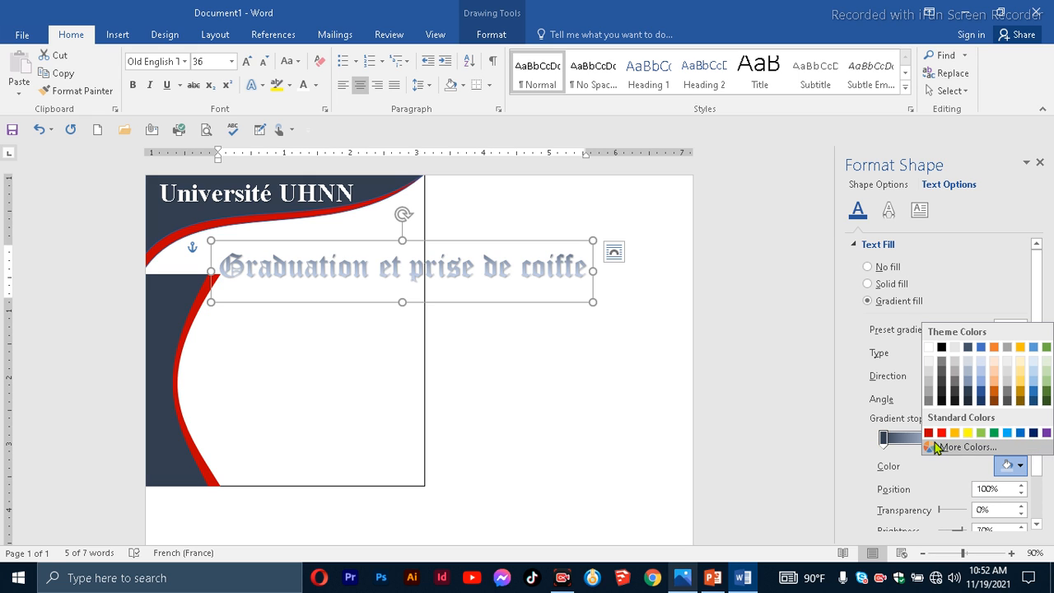
pyautogui.click(929, 433)
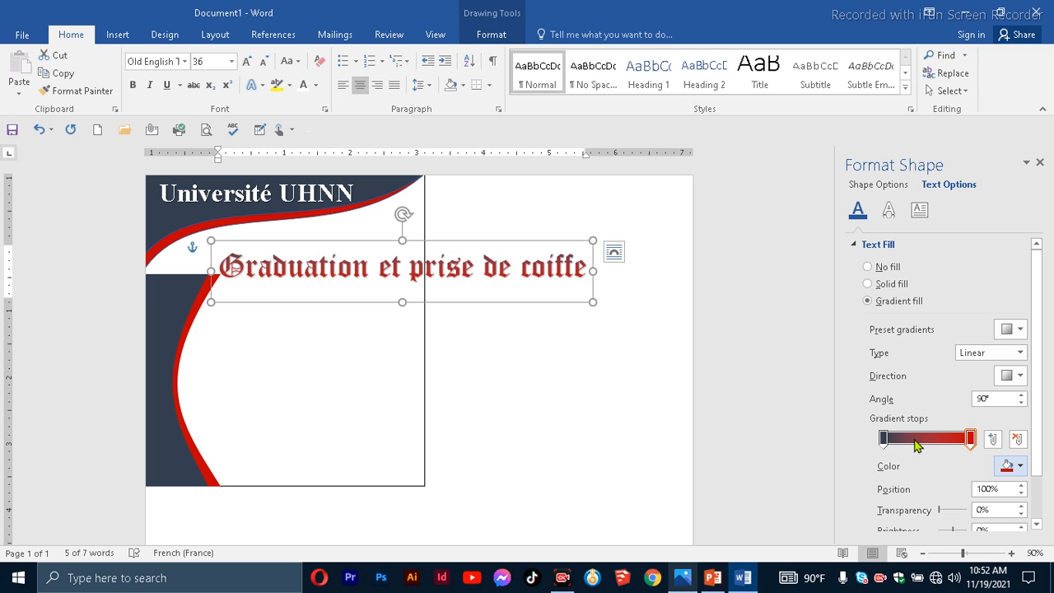
pyautogui.moveTo(886, 439); pyautogui.dragTo(927, 446)
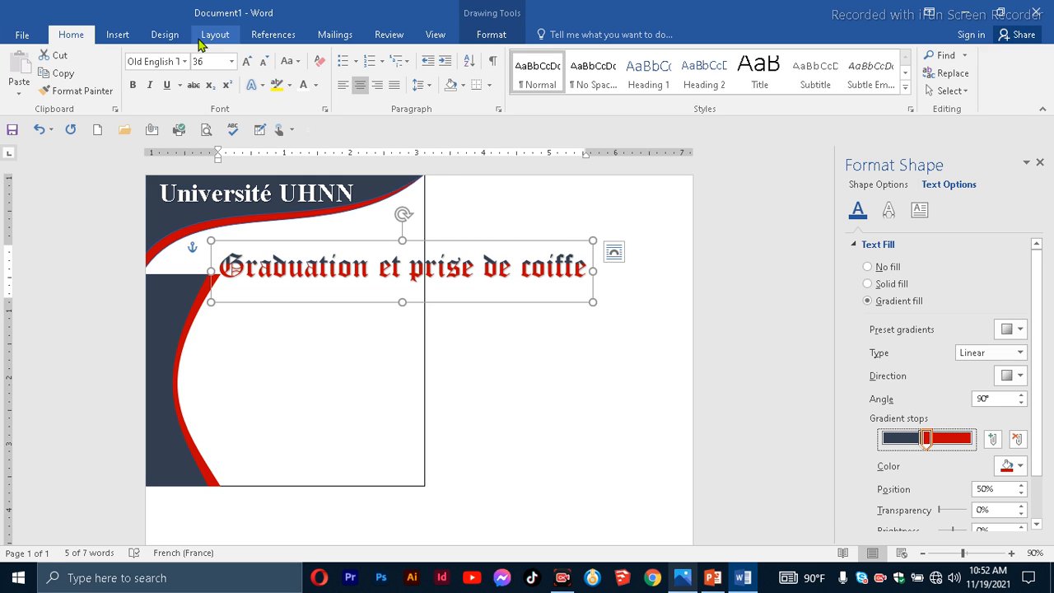
# - Reduce the "Graduation et prise de coiffe" text to 24 pt and make it bold
pyautogui.click(264, 66)
pyautogui.click(265, 66)
pyautogui.click(264, 66)
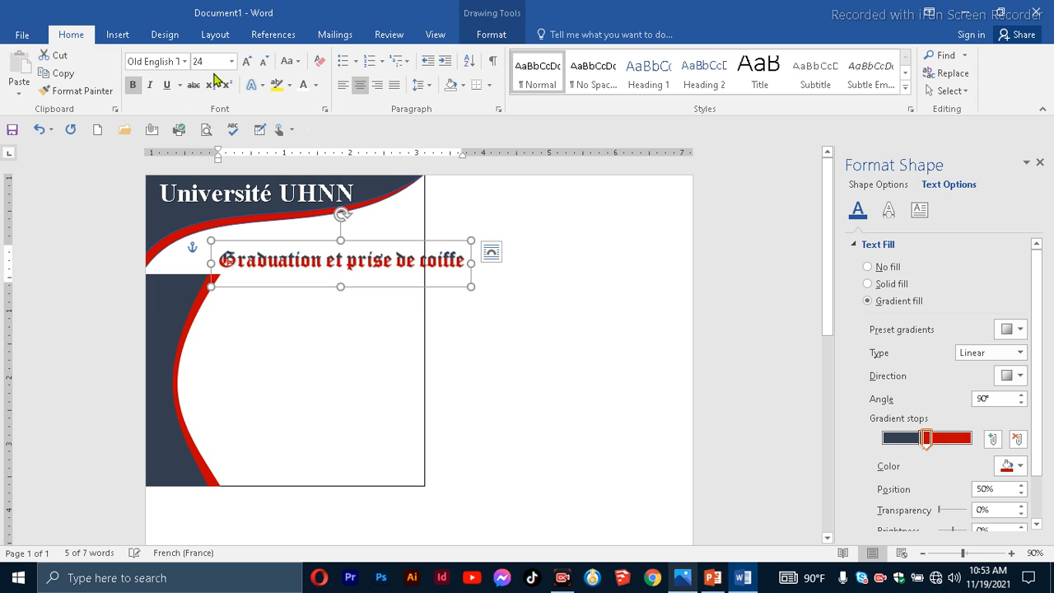
# - Reduce the "Graduation et prise de coiffe" text to 18 pt and move its text box slightly left
pyautogui.click(264, 66)
pyautogui.click(264, 66)
pyautogui.click(265, 66)
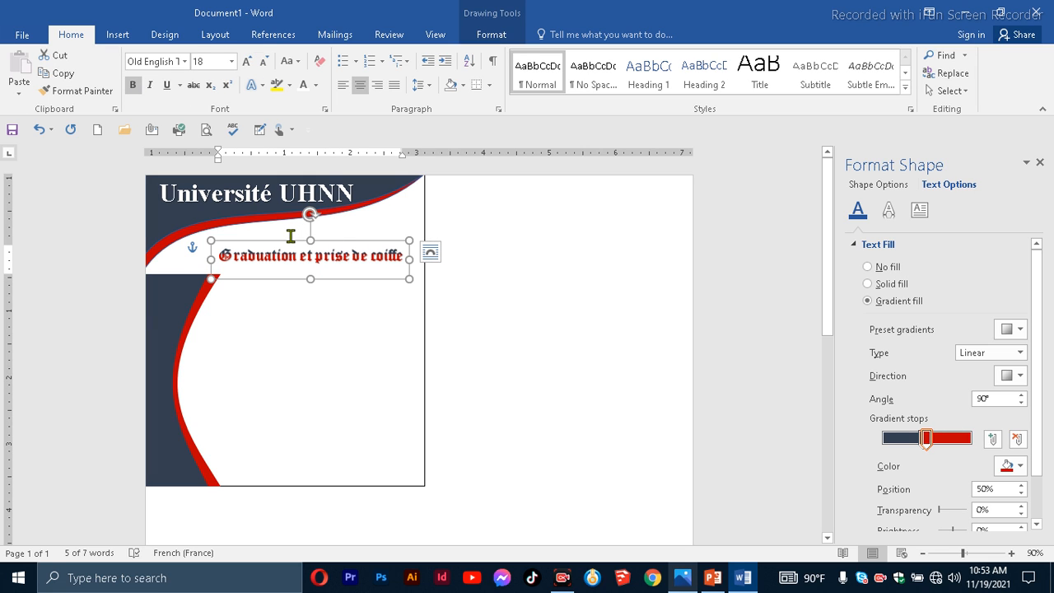
pyautogui.moveTo(281, 241); pyautogui.dragTo(272, 245)
pyautogui.click(478, 233)
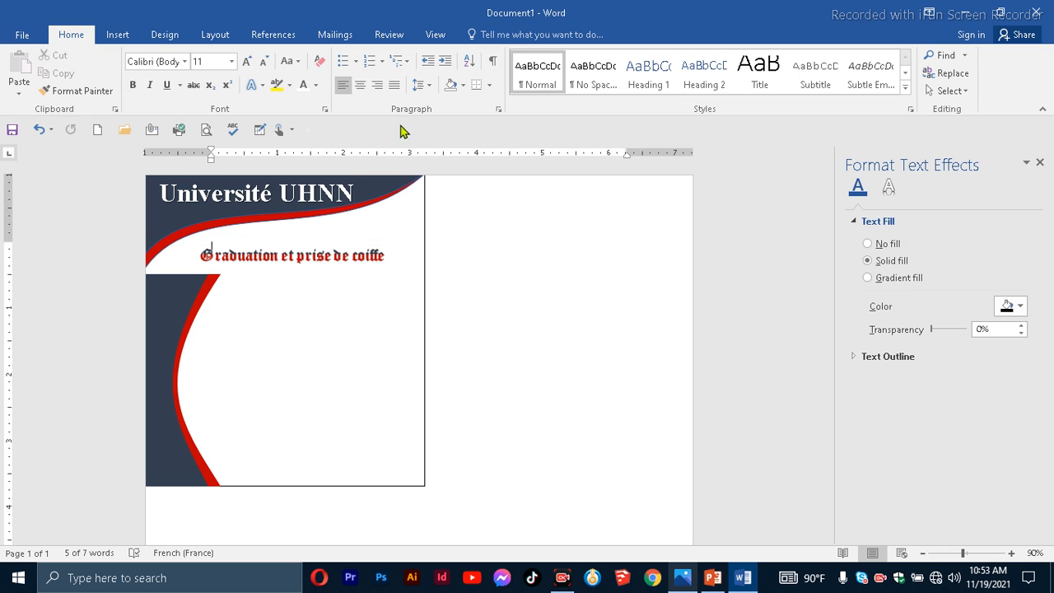
# - Draw an oval about 0.62" wide and 0.77" high above the heading's right end and remove its outline
pyautogui.click(117, 36)
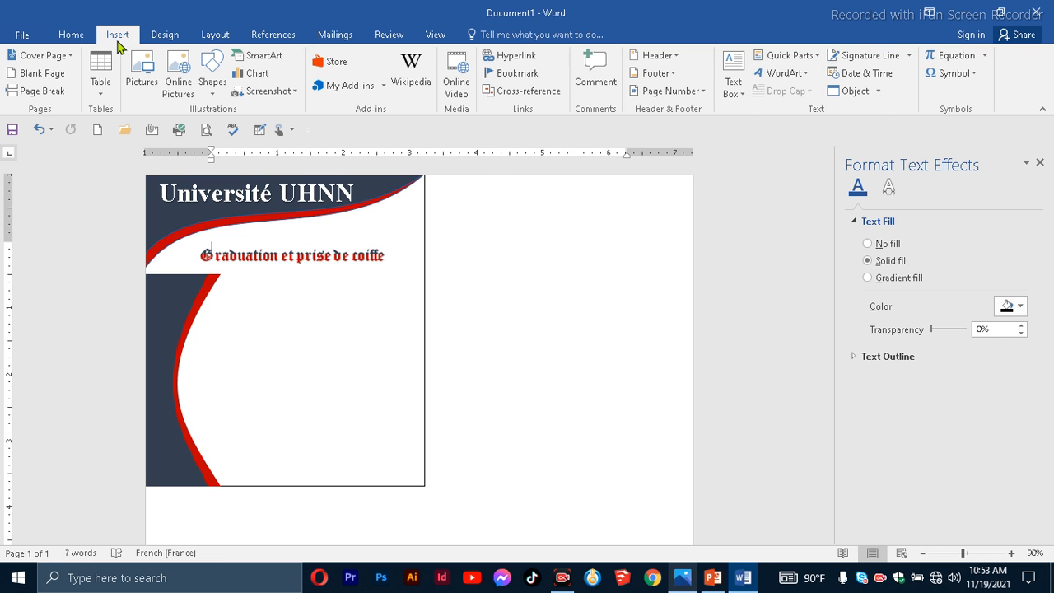
pyautogui.click(211, 72)
pyautogui.click(252, 125)
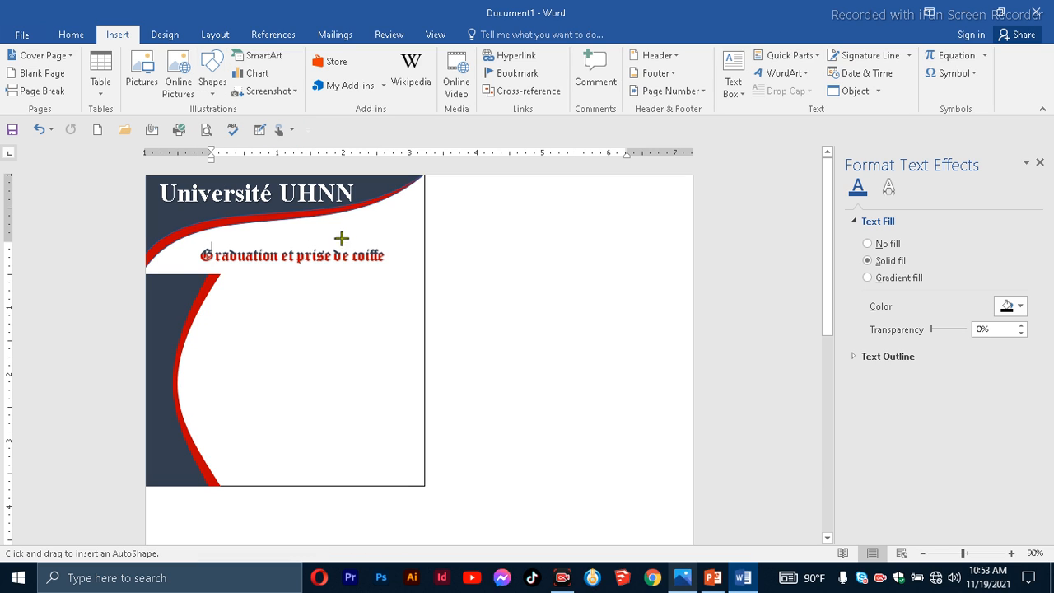
pyautogui.moveTo(373, 216)
pyautogui.mouseDown()
pyautogui.moveTo(388, 254)
pyautogui.moveTo(414, 267)
pyautogui.moveTo(415, 244)
pyautogui.mouseUp()
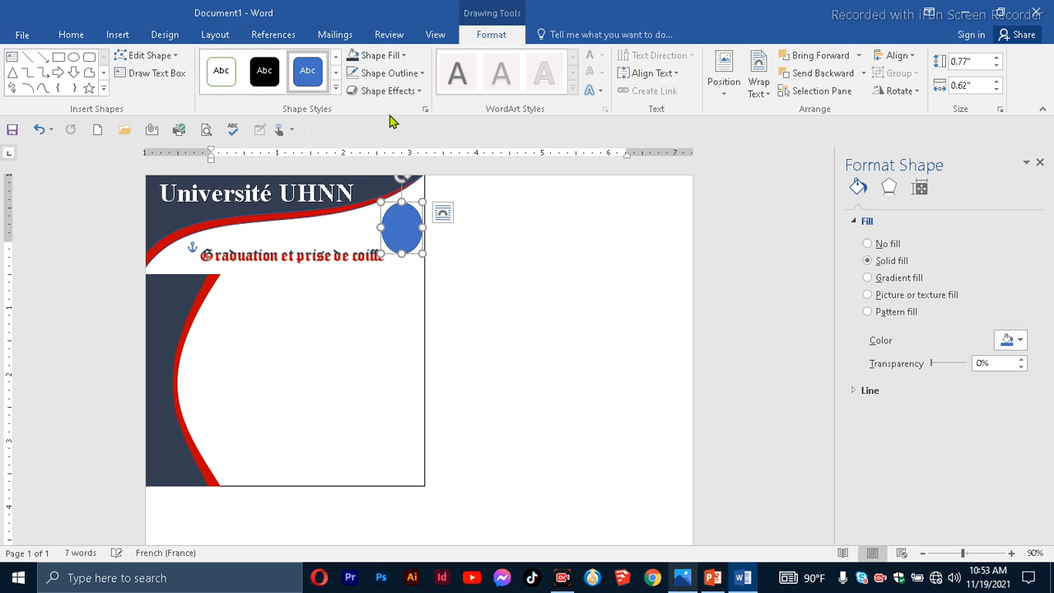
pyautogui.click(403, 75)
pyautogui.click(398, 216)
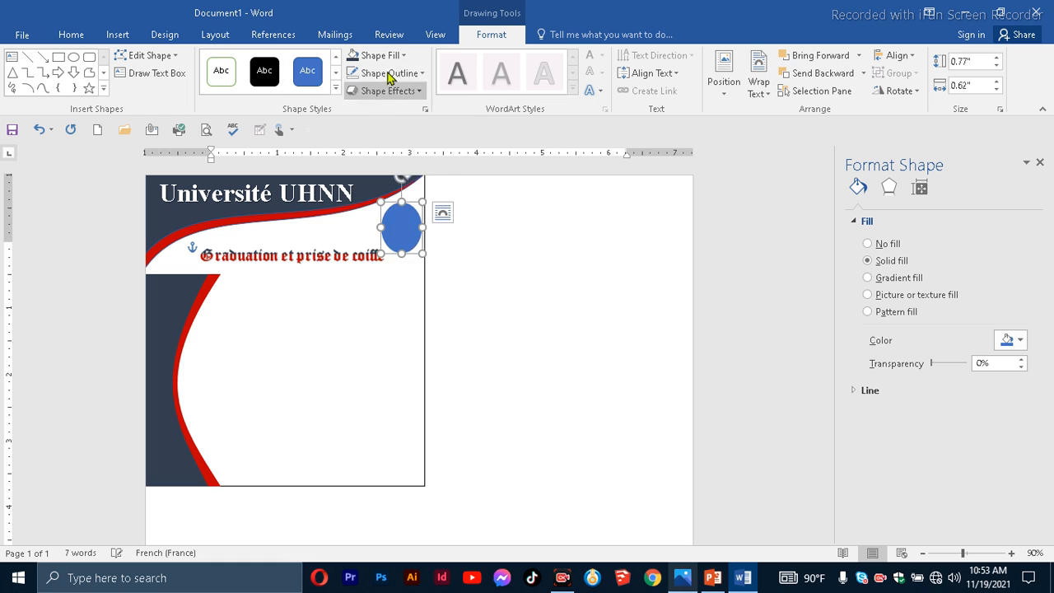
# - Fill the oval with the picture torge.png from the Desktop
pyautogui.click(392, 56)
pyautogui.click(394, 229)
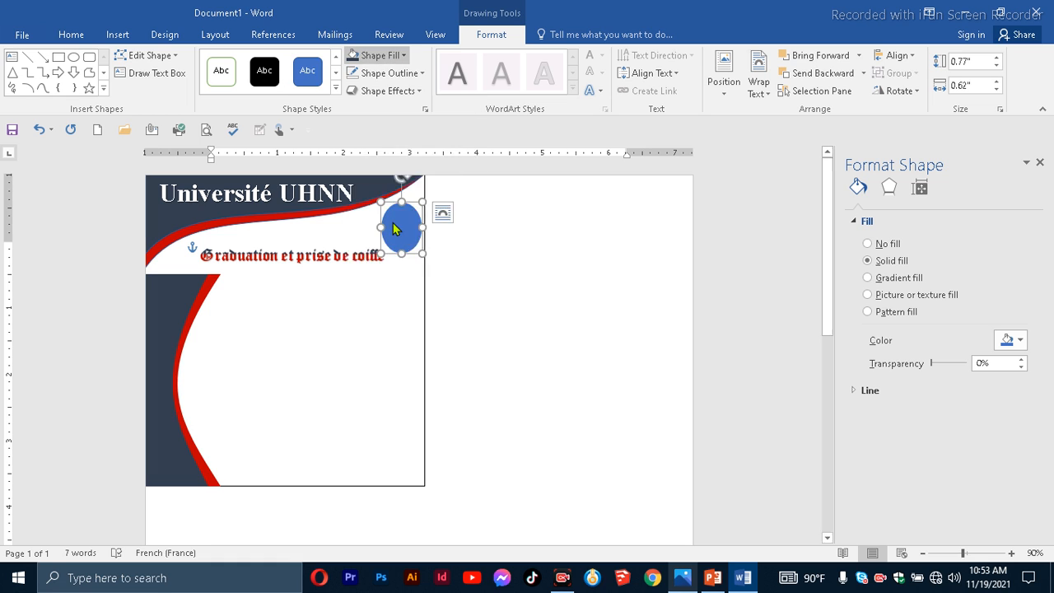
pyautogui.click(505, 320)
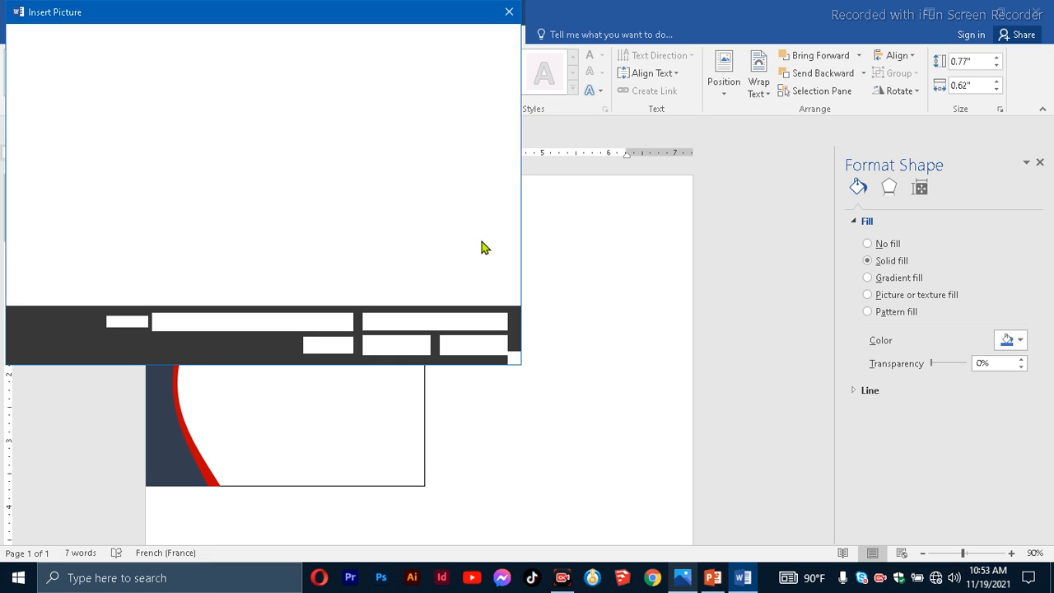
pyautogui.click(85, 163)
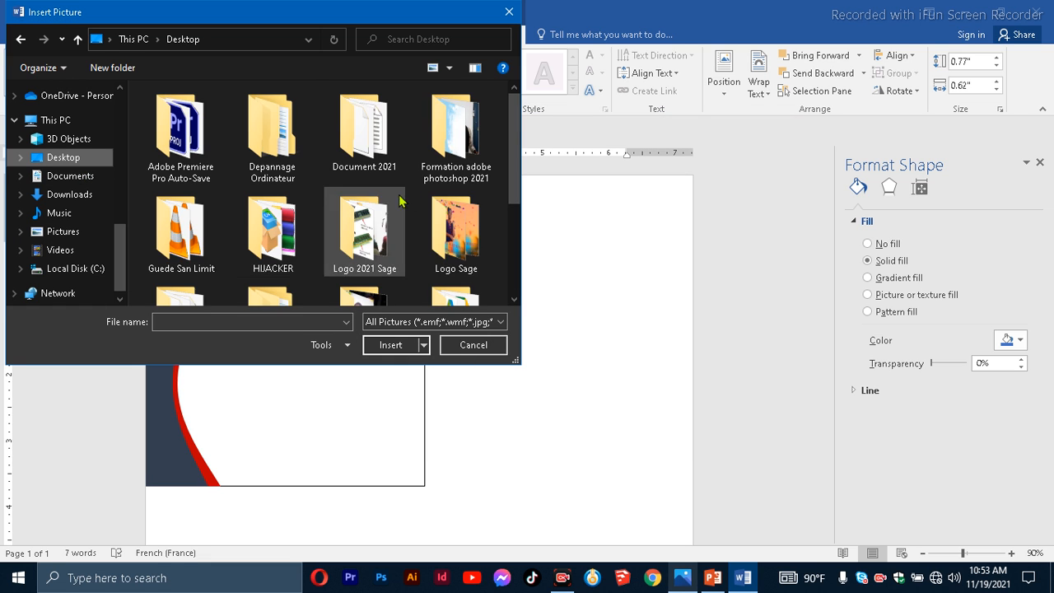
pyautogui.scroll(-3, 304, 247)
pyautogui.click(303, 262)
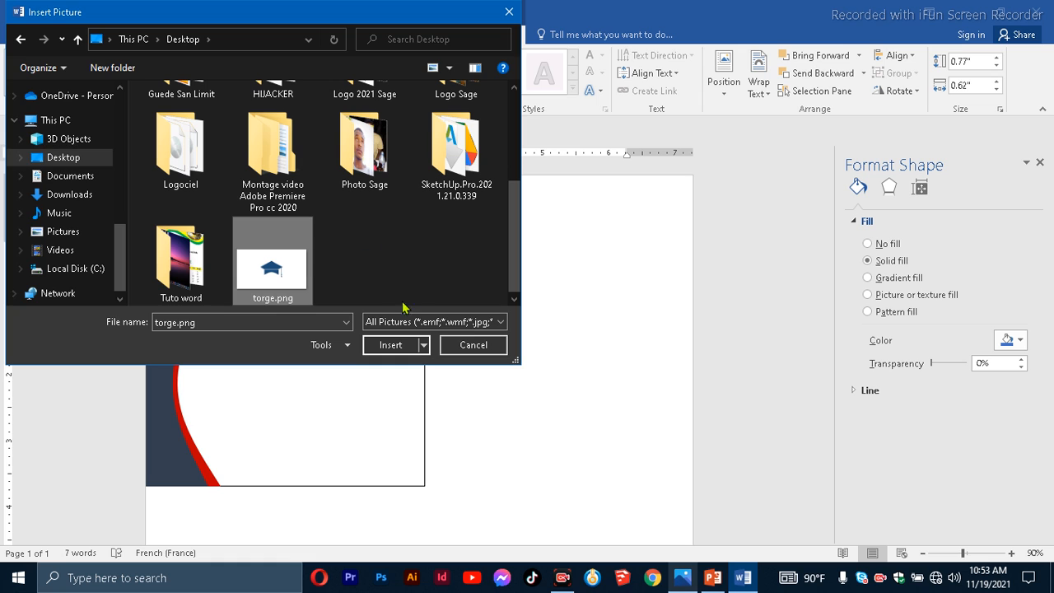
pyautogui.click(390, 344)
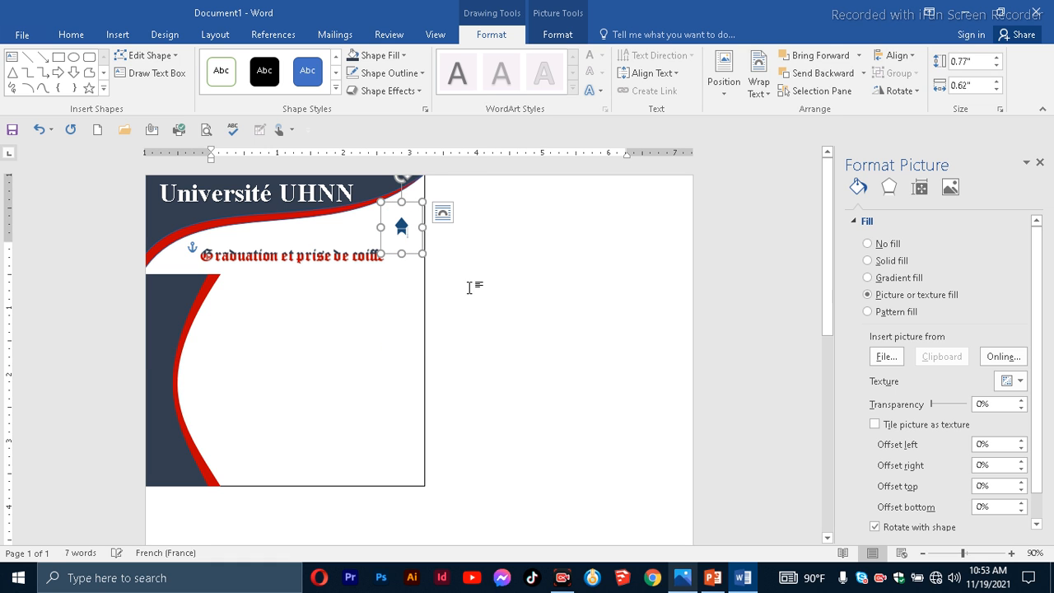
# - Widen the graduation cap shape to about 1.1", place it above the heading's right end and lower its top edge
pyautogui.moveTo(380, 227); pyautogui.dragTo(339, 227)
pyautogui.moveTo(422, 258); pyautogui.dragTo(430, 276)
pyautogui.moveTo(396, 246); pyautogui.dragTo(411, 218)
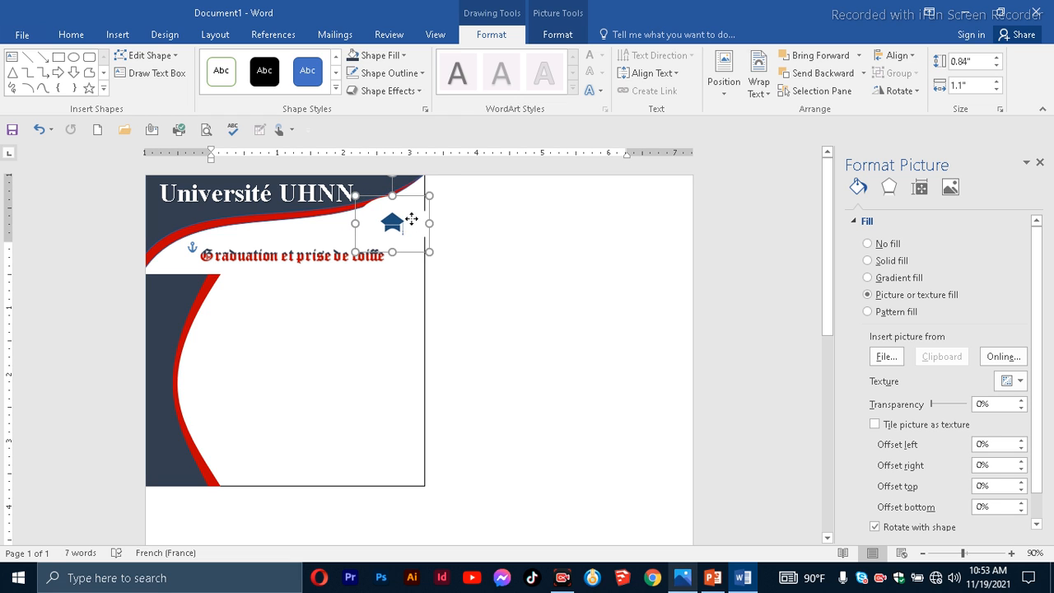
pyautogui.moveTo(393, 195); pyautogui.dragTo(393, 213)
pyautogui.click(388, 292)
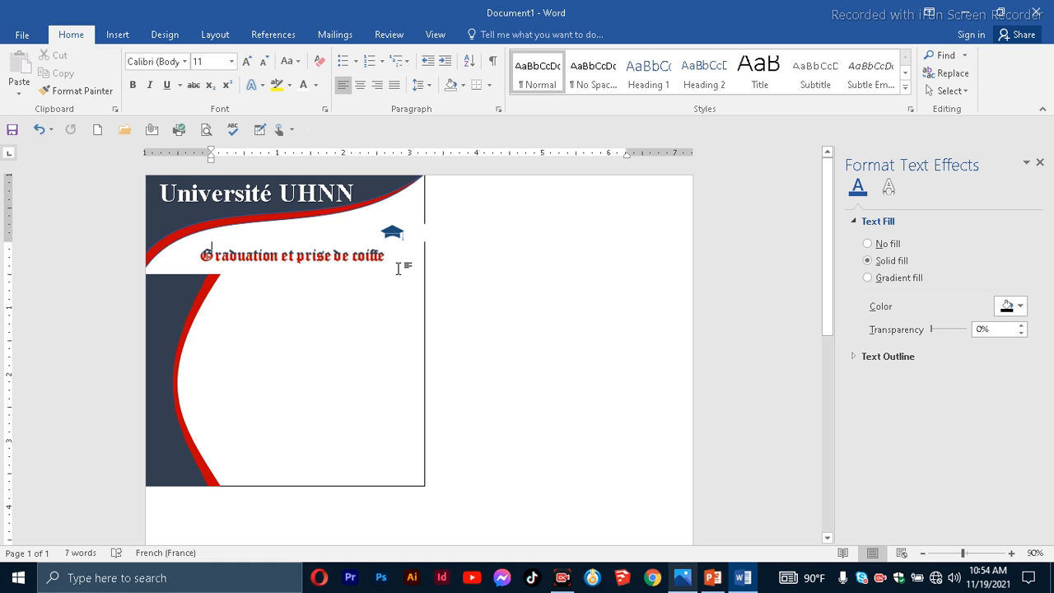
pyautogui.hotkey('ctrl', 'z')
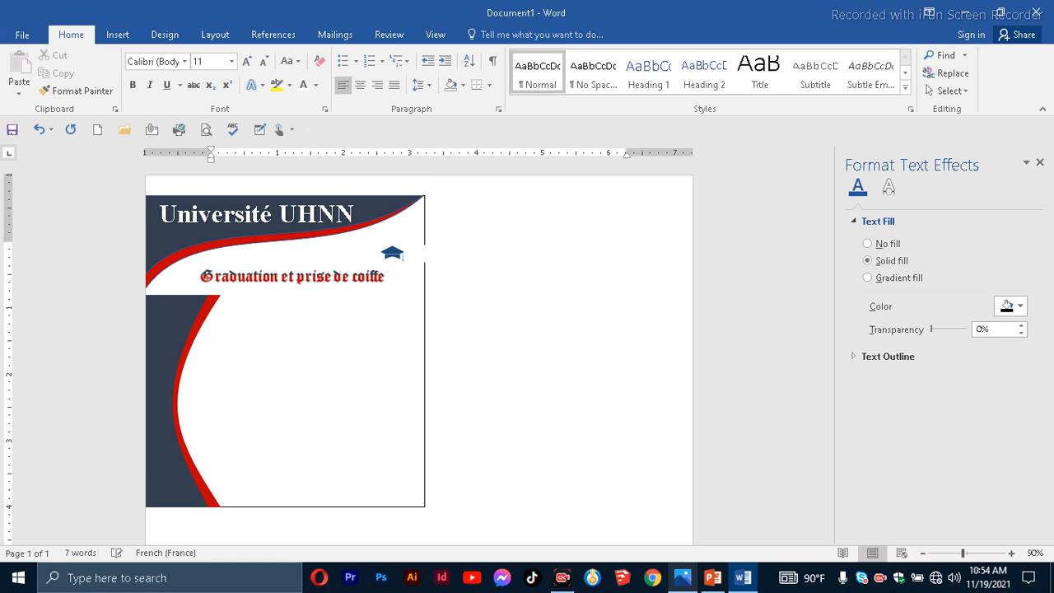
pyautogui.hotkey('ctrl', 'z')
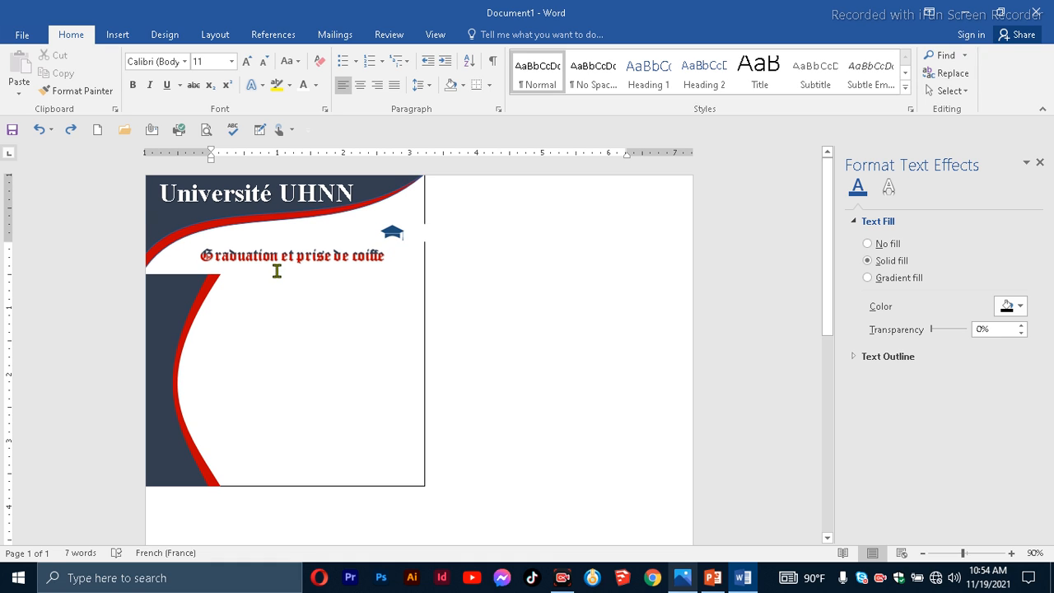
pyautogui.doubleClick(241, 272)
pyautogui.doubleClick(255, 306)
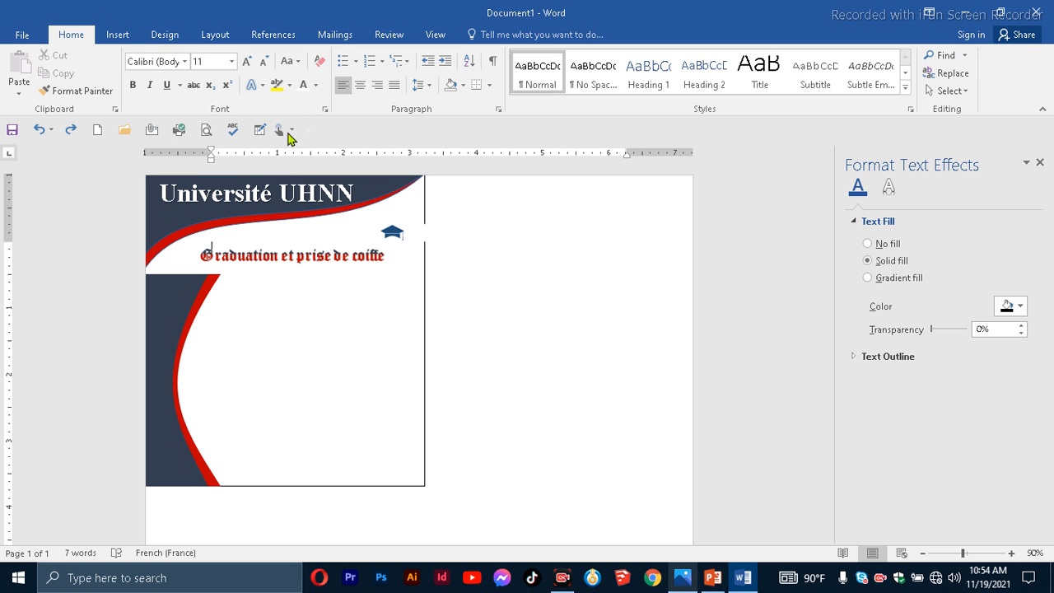
# - Draw a text box about 2.87" wide and 2.98" high in the card's blank area below the heading
pyautogui.click(117, 34)
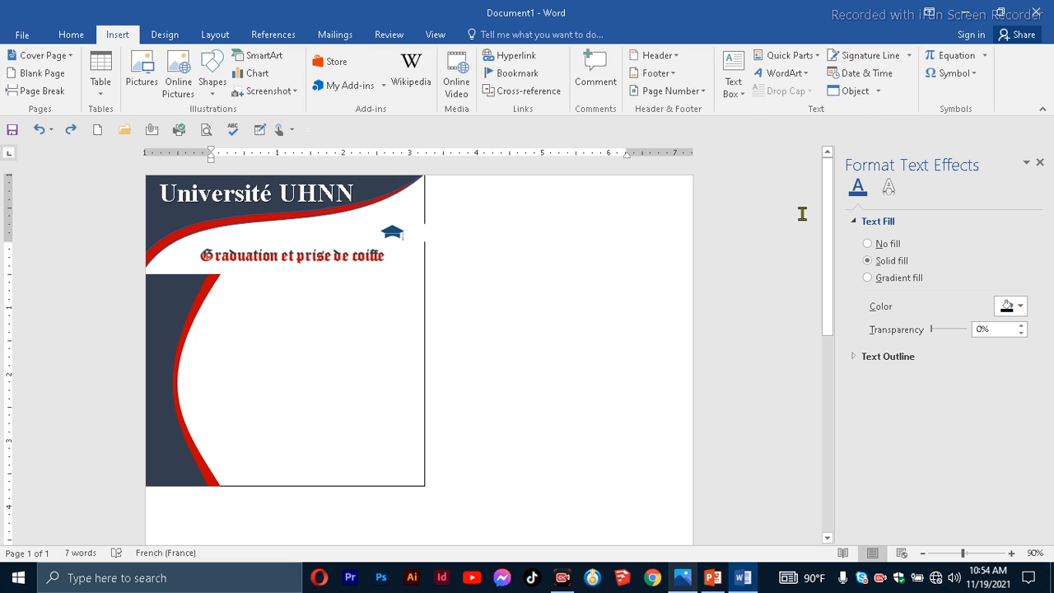
pyautogui.click(743, 92)
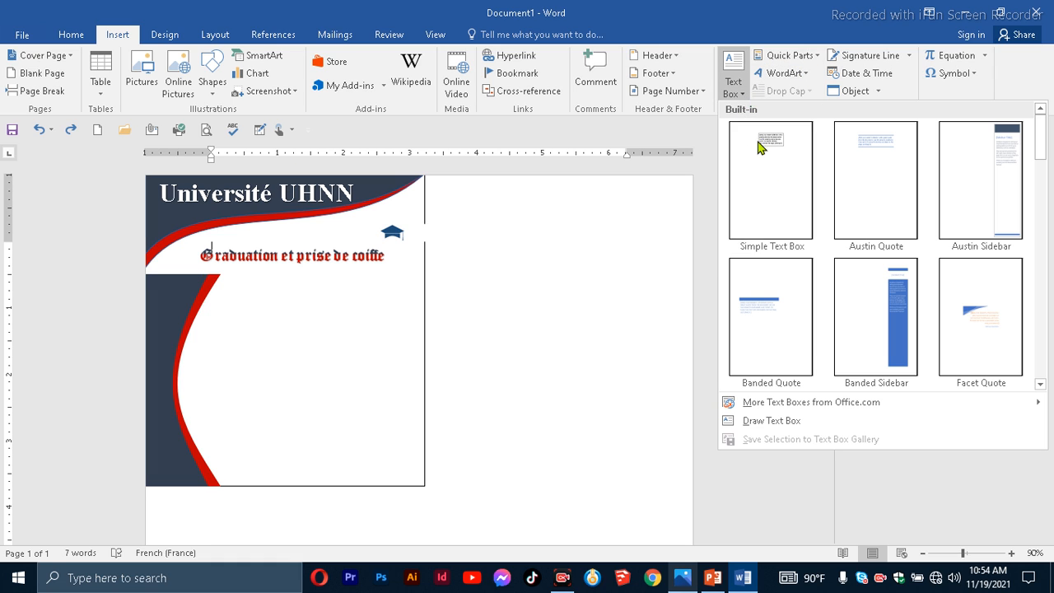
pyautogui.click(766, 420)
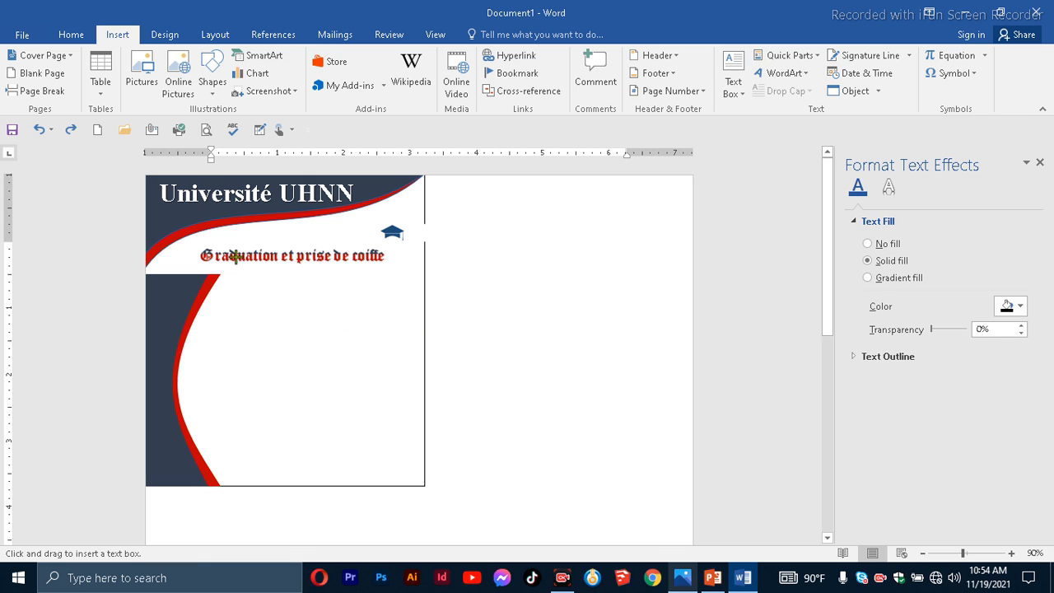
pyautogui.moveTo(229, 274)
pyautogui.mouseDown()
pyautogui.moveTo(230, 353)
pyautogui.moveTo(278, 454)
pyautogui.moveTo(419, 471)
pyautogui.mouseUp()
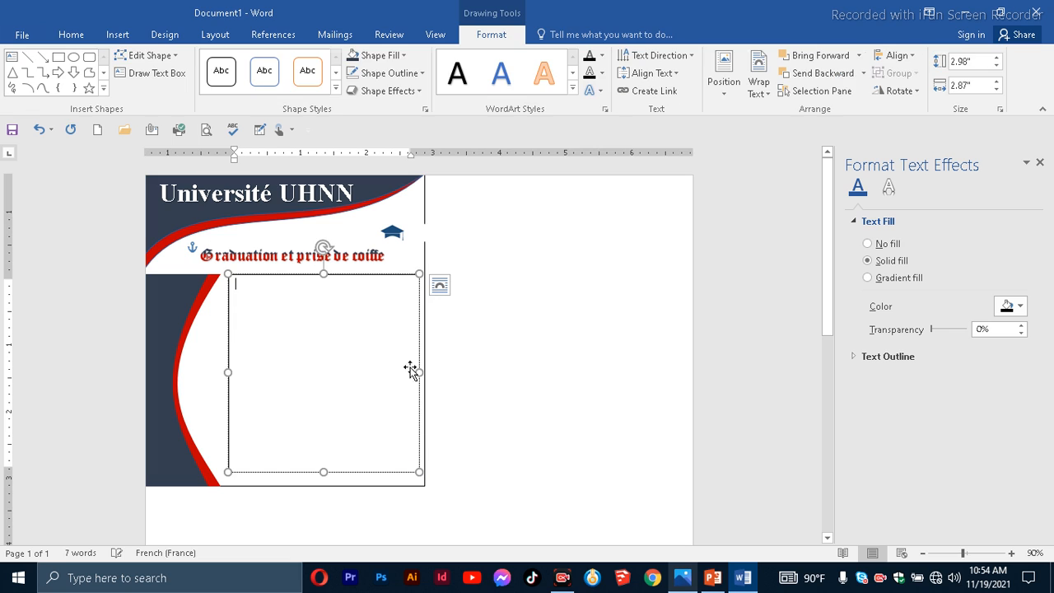
# - Remove the text box's fill and extend it down to the card's bottom edge, about 3.2" high
pyautogui.click(386, 56)
pyautogui.click(388, 195)
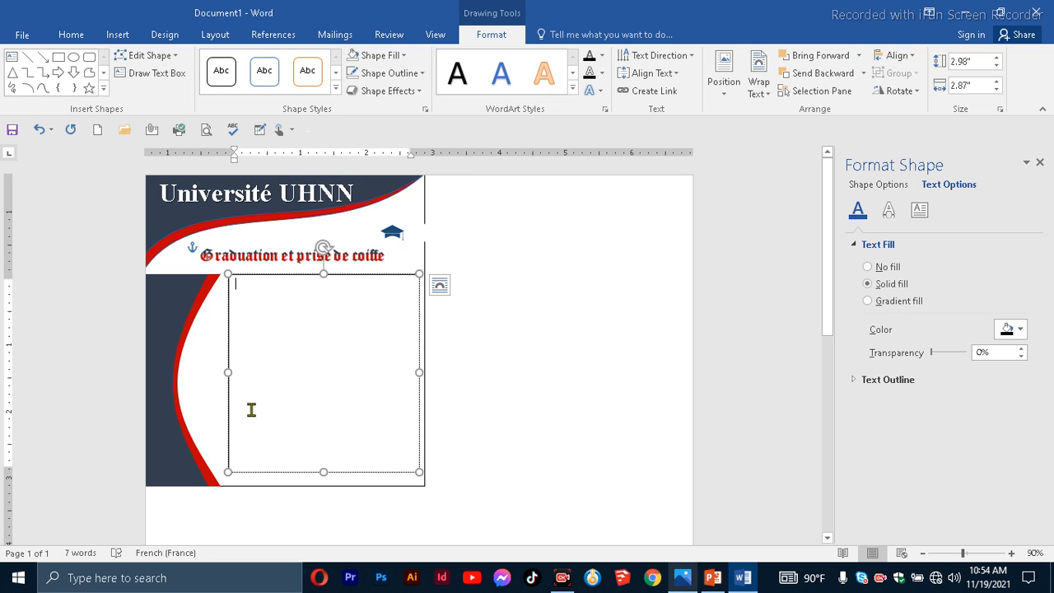
pyautogui.moveTo(321, 471); pyautogui.dragTo(322, 486)
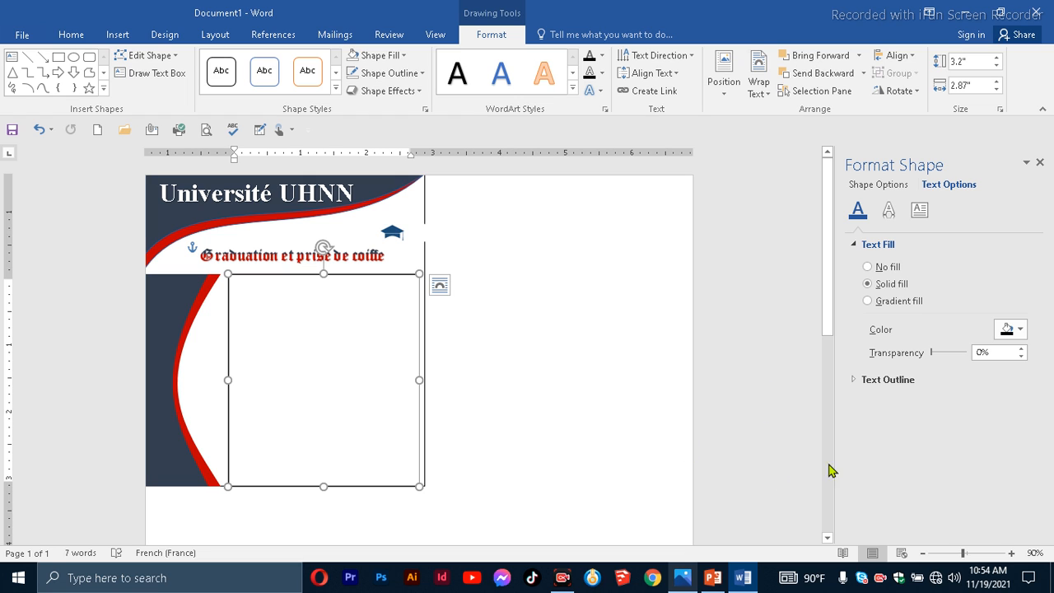
# - Add the invitation text from "L'administration de l'université UHNN" to "Merci déjà pour votre présence." and set it in Times New Roman
pyautogui.write('L’administration de l’université UHNN et les Promotions finissantes en sciences de l’éducation, sciences Infirmière et agronomie. Promotion La Sagesse S’estiment heureusement de vous inviter à la grande graduation Qui aura eu lieu le 23 novembre 2021 à 2h PM à Misty Night-Club à Marcelin Merci déjà pour votre présence.')
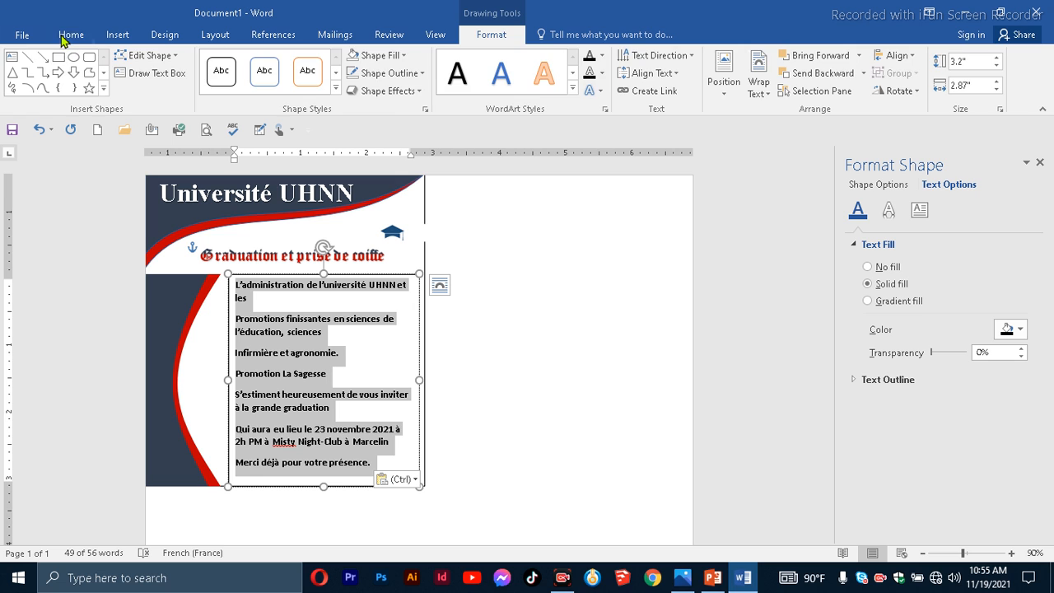
pyautogui.click(71, 34)
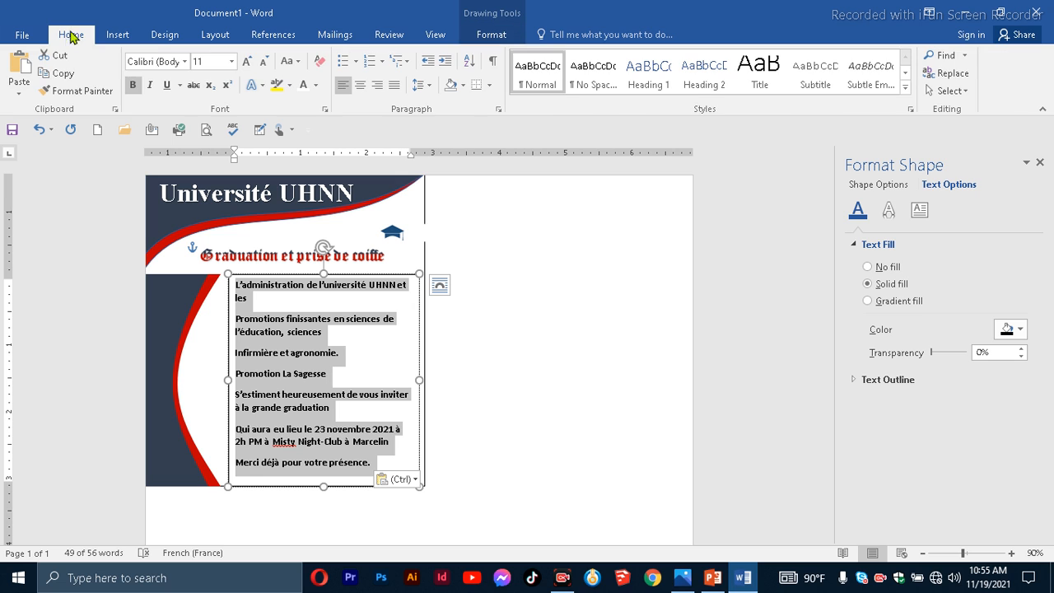
pyautogui.click(185, 61)
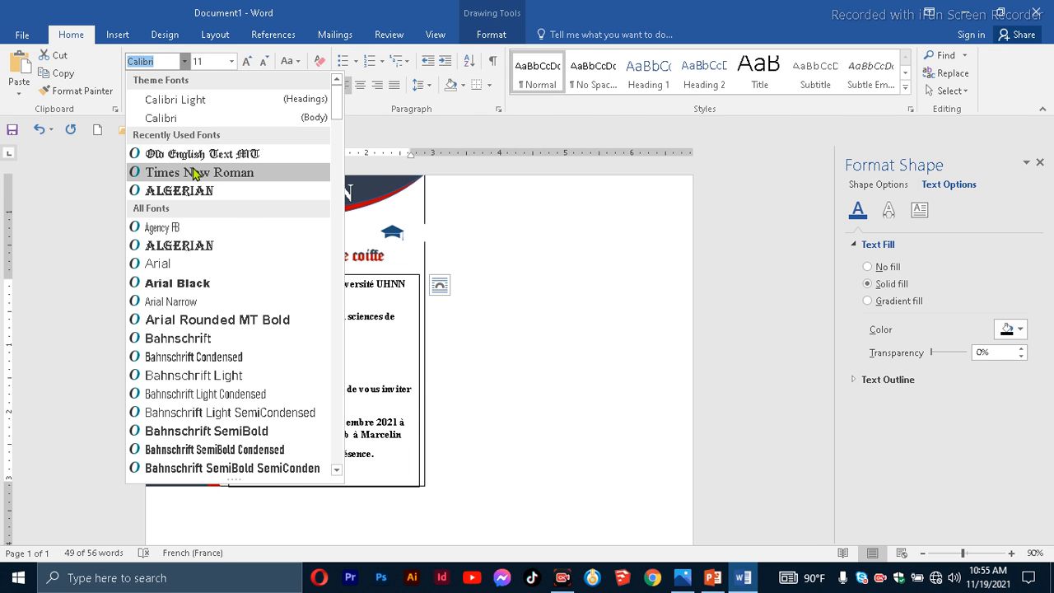
pyautogui.click(198, 172)
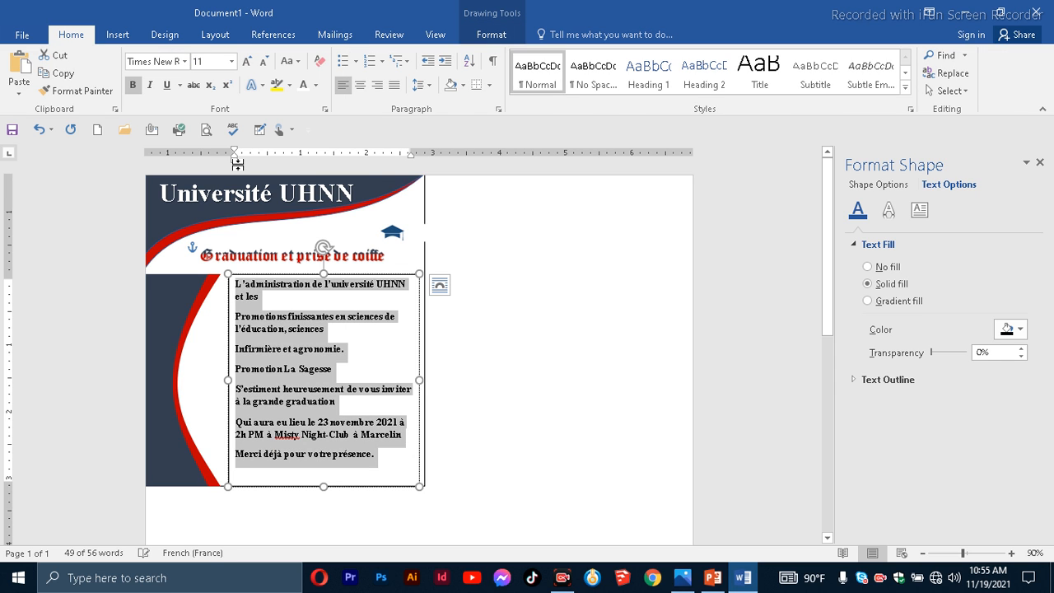
# - Center the invitation text and keep it bold
pyautogui.click(360, 85)
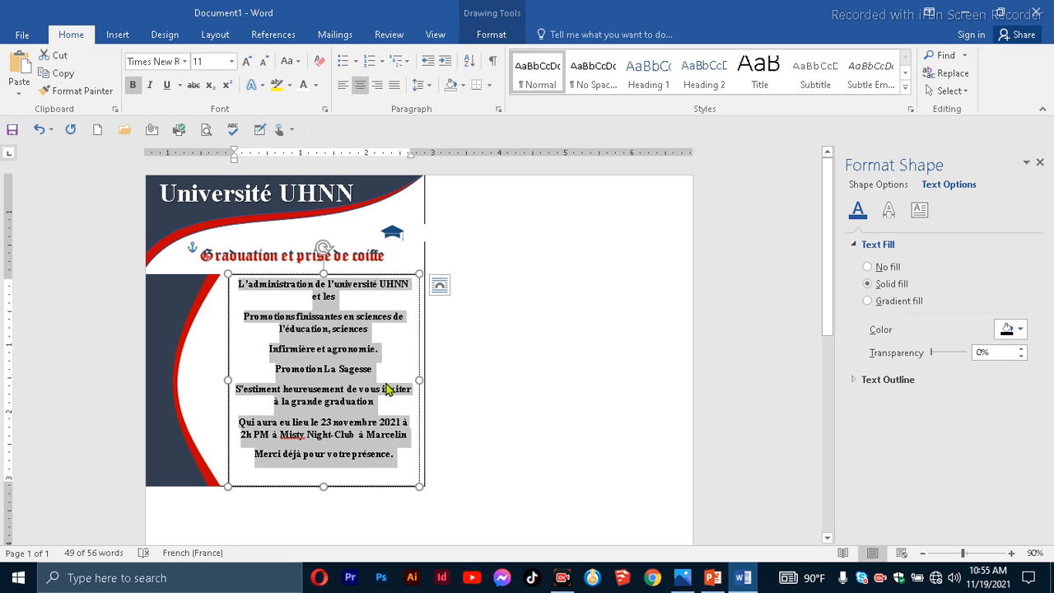
pyautogui.click(133, 86)
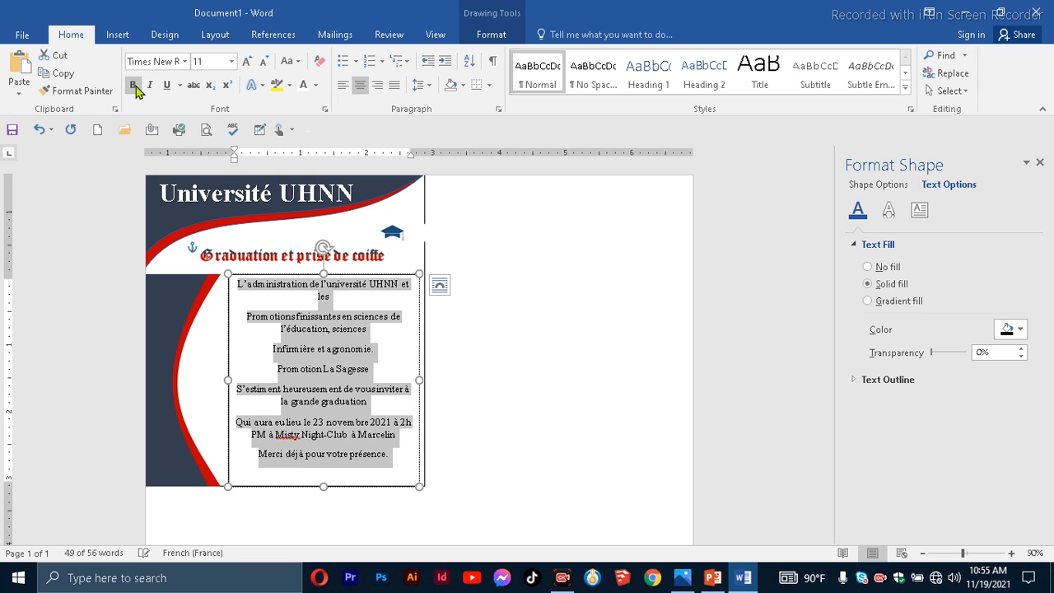
pyautogui.click(134, 85)
pyautogui.click(353, 389)
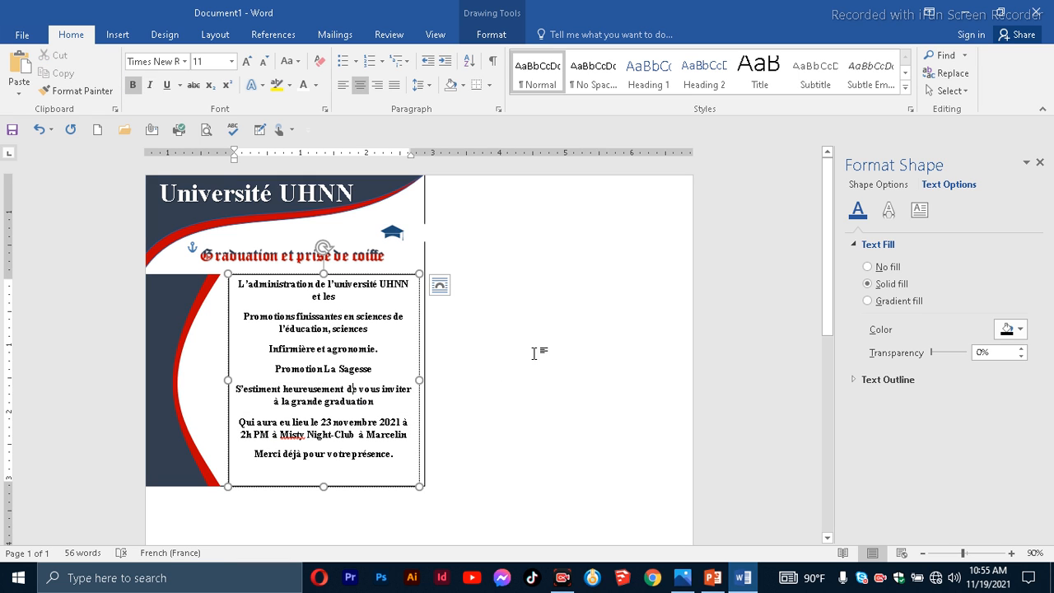
# - Remove the outline of the invitation text box
pyautogui.click(485, 36)
pyautogui.click(414, 73)
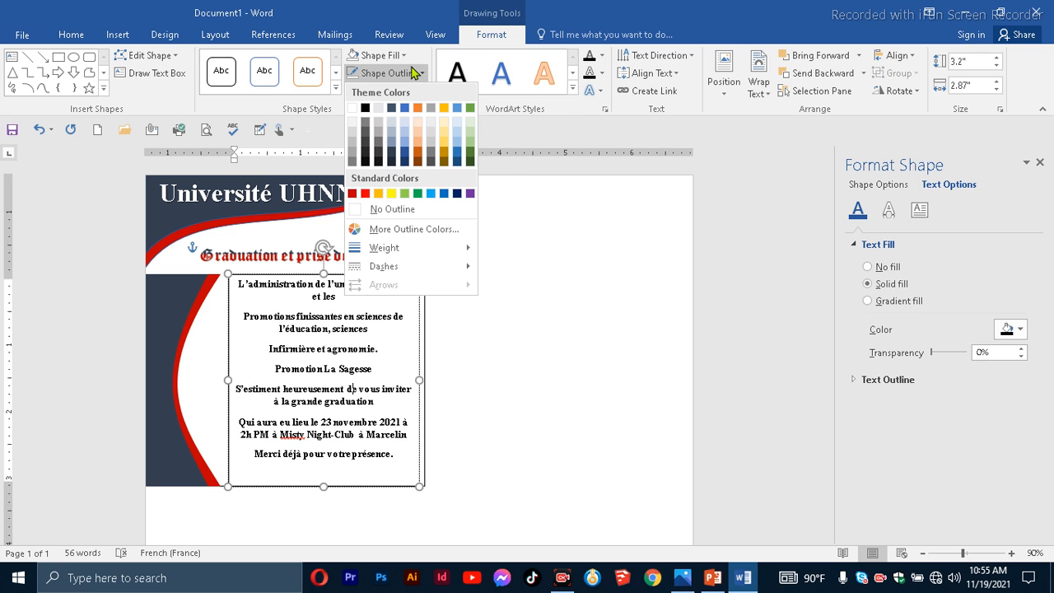
pyautogui.click(407, 216)
pyautogui.click(478, 300)
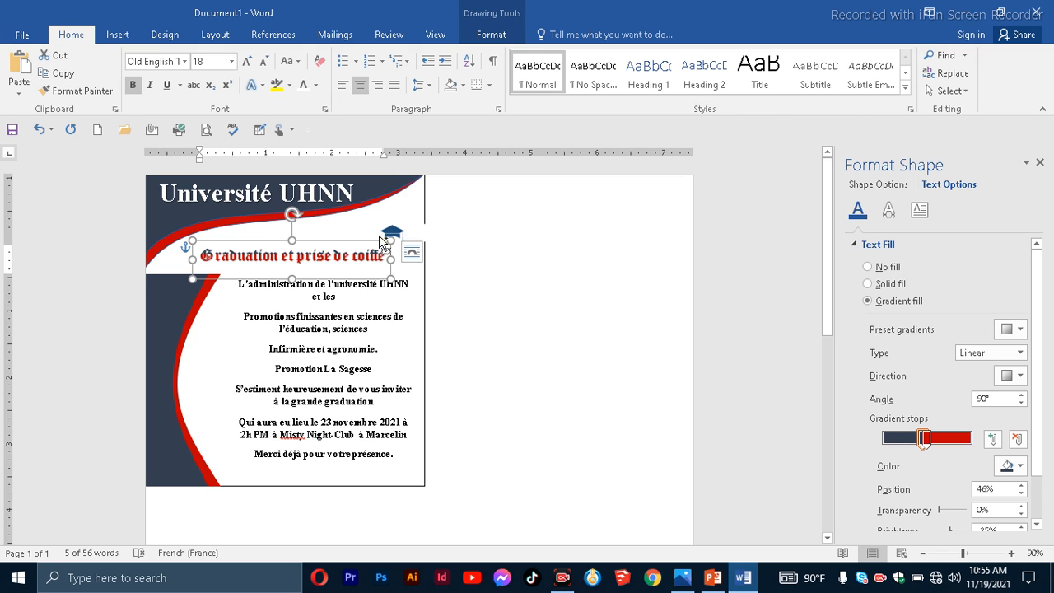
# - Group the "Université UHNN" title, the cap picture and the invitation text box together
pyautogui.keyDown('shift'); pyautogui.click(398, 237); pyautogui.keyUp('shift')
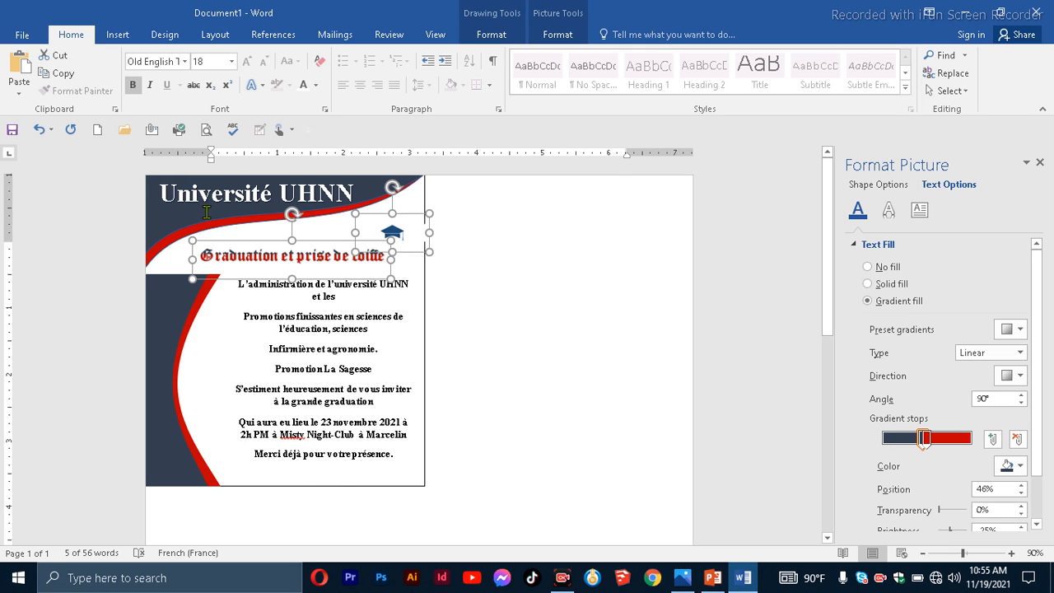
pyautogui.click(232, 196)
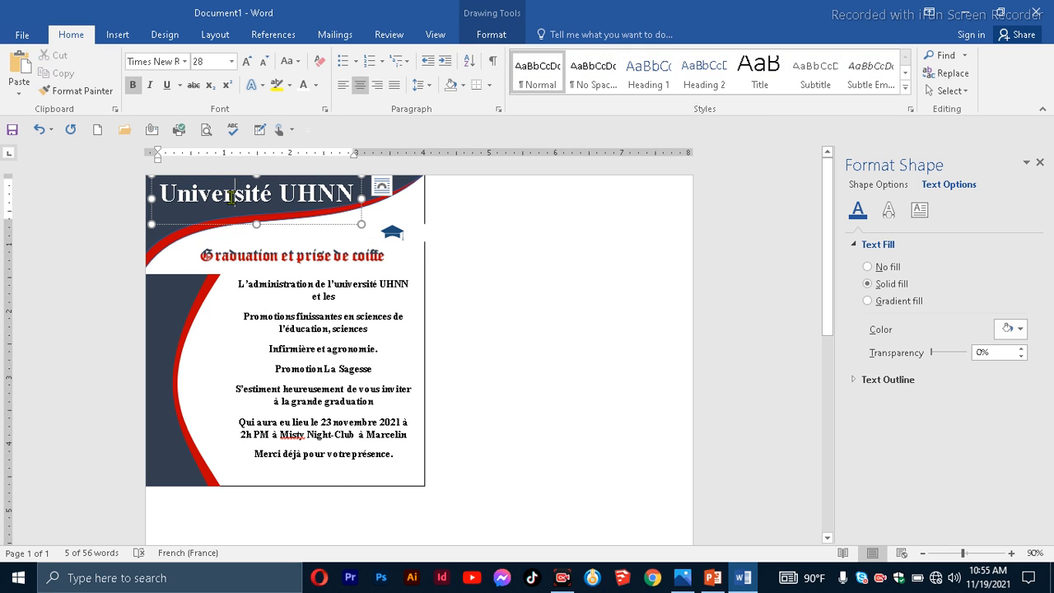
pyautogui.keyDown('shift'); pyautogui.click(390, 233); pyautogui.keyUp('shift')
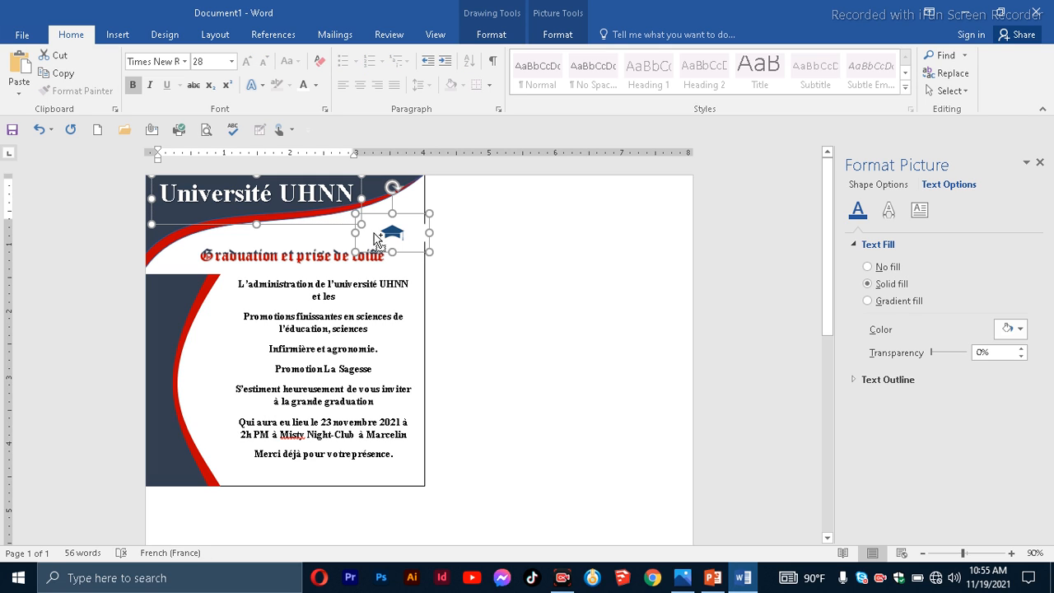
pyautogui.keyDown('shift'); pyautogui.click(264, 276); pyautogui.keyUp('shift')
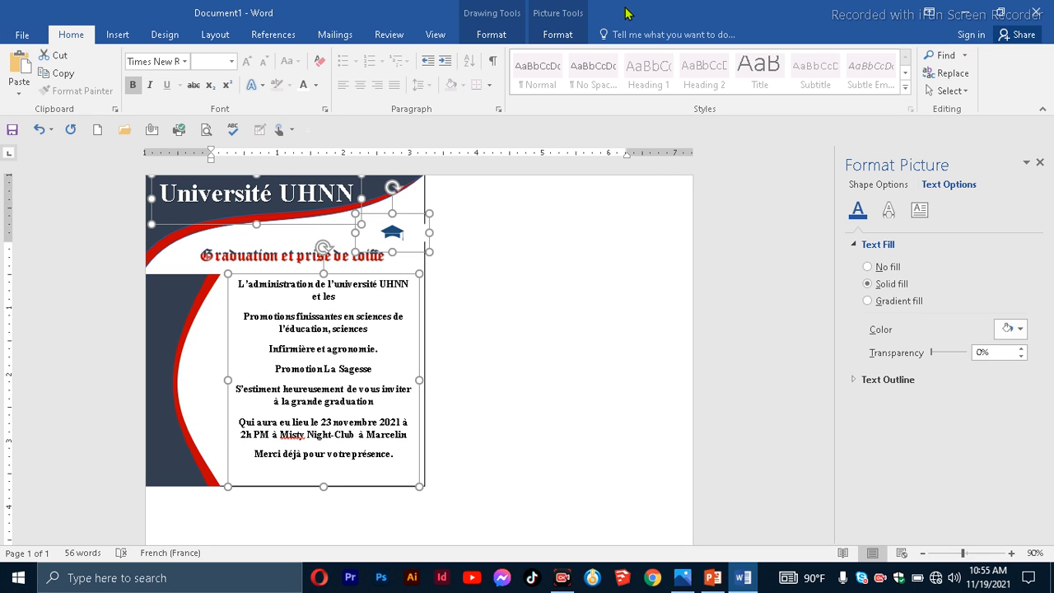
pyautogui.click(519, 35)
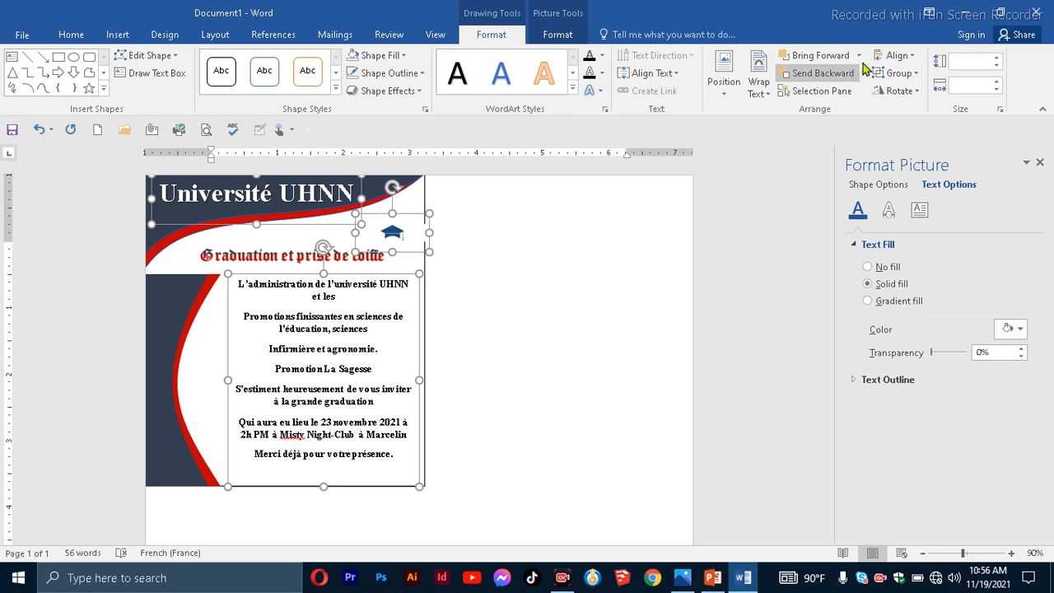
pyautogui.click(900, 74)
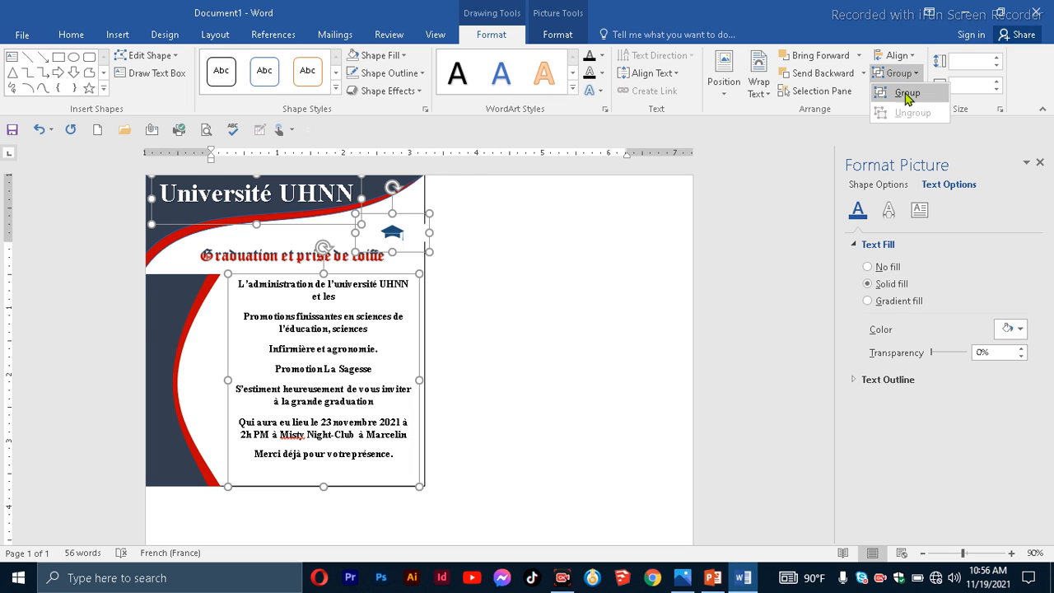
pyautogui.click(906, 92)
# - Group the "Graduation et prise de coiffe" heading with the card's curved background shapes
pyautogui.click(270, 260)
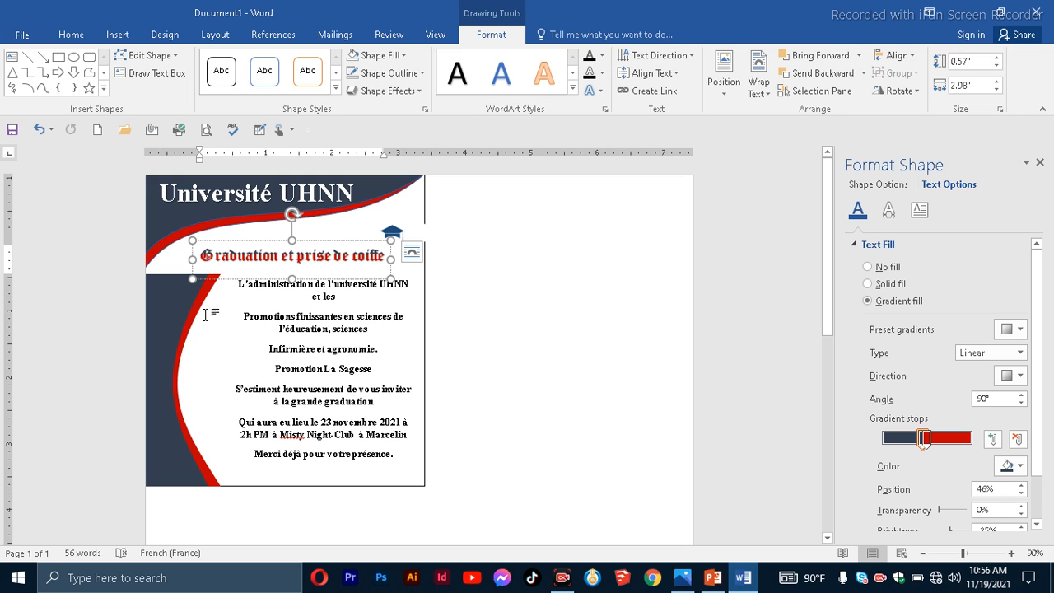
pyautogui.click(179, 319)
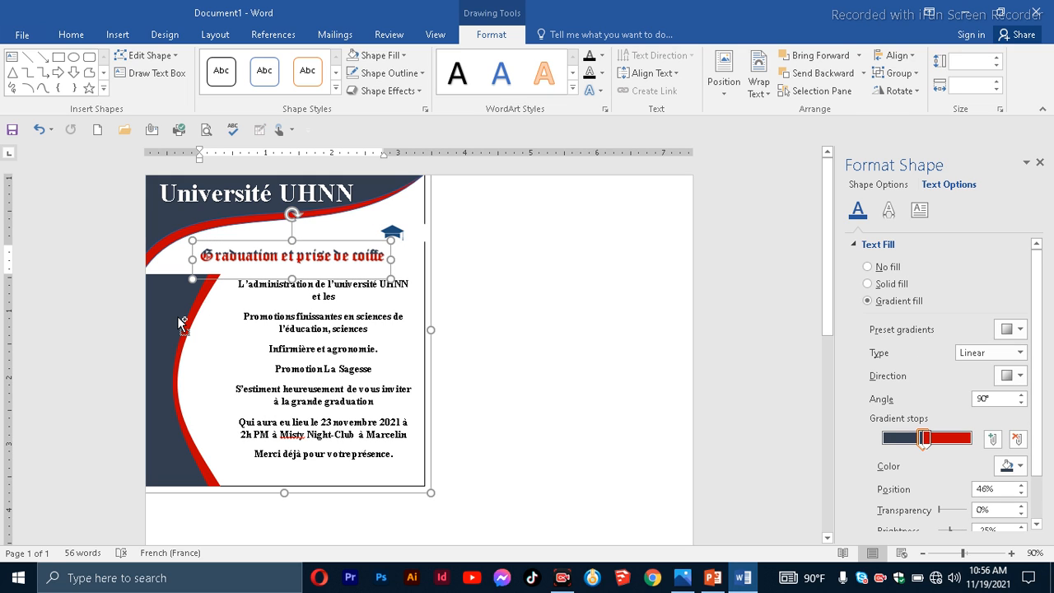
pyautogui.click(899, 73)
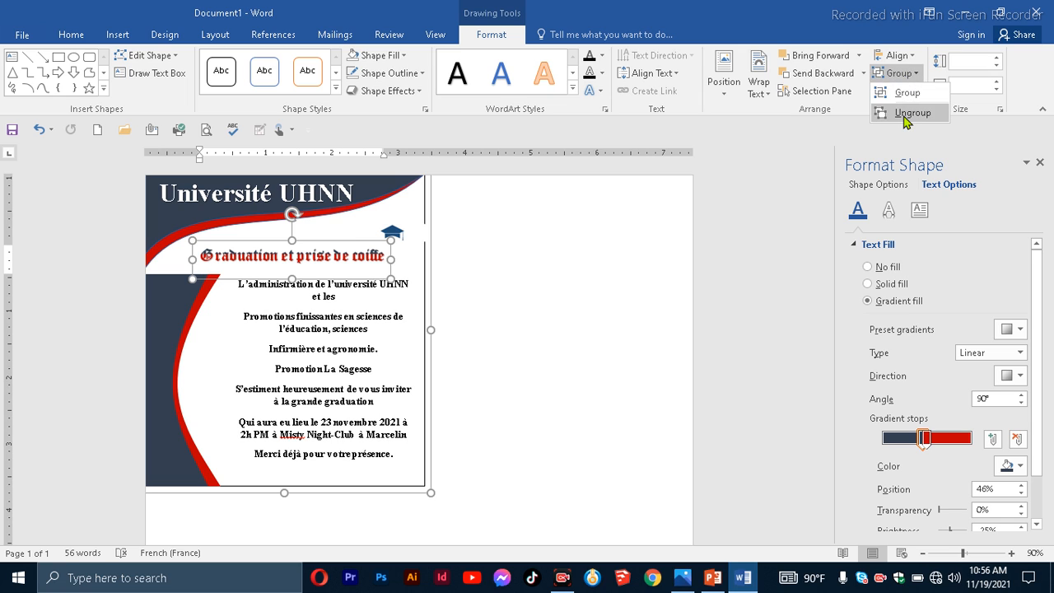
pyautogui.click(906, 93)
pyautogui.click(617, 367)
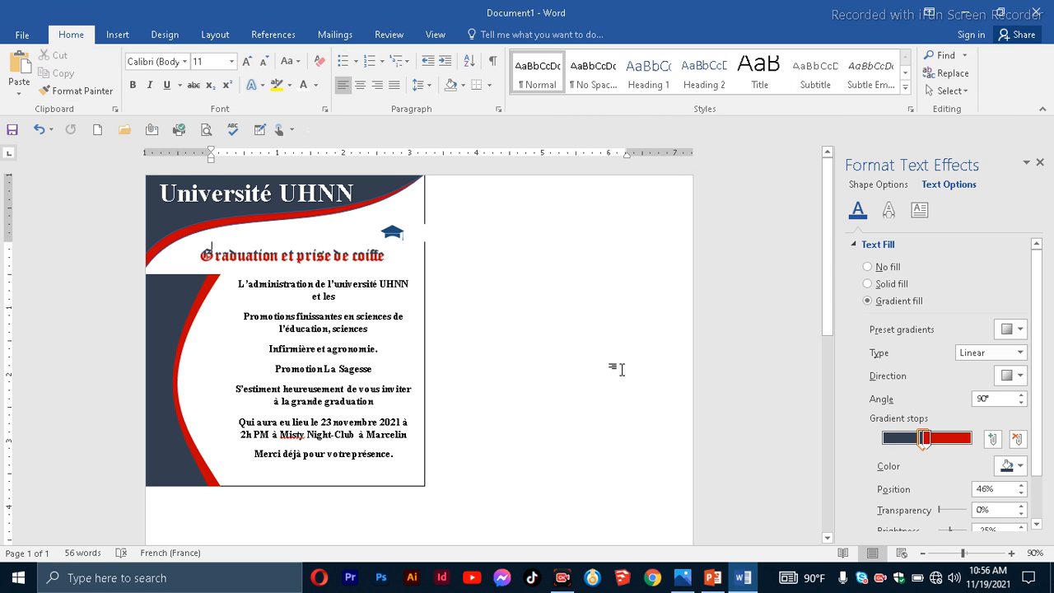
# - Combine the text group and the background group into one whole-card group, and close the shape formatting pane
pyautogui.click(302, 343)
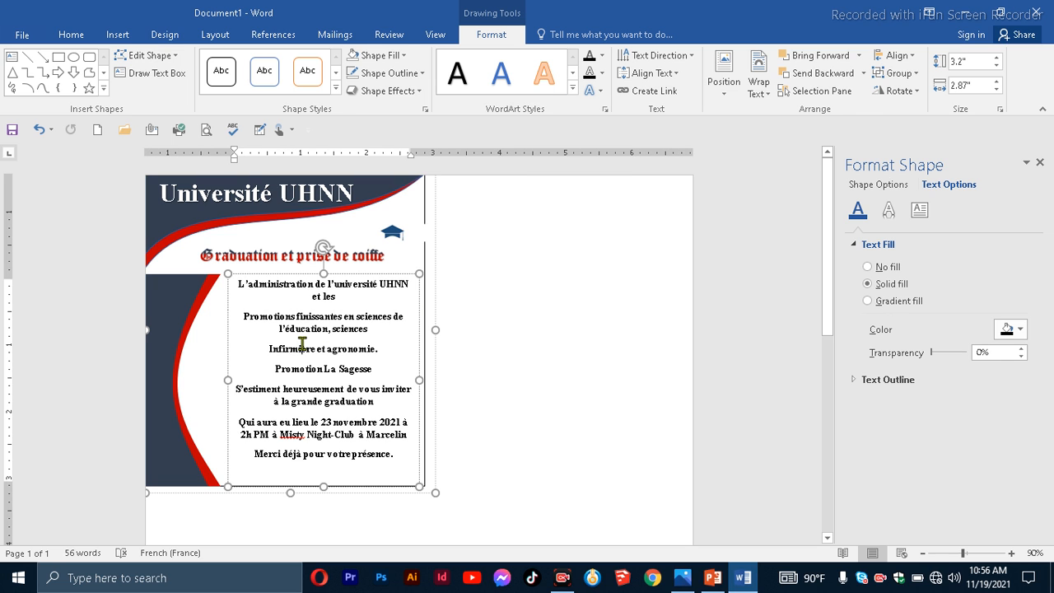
pyautogui.click(170, 339)
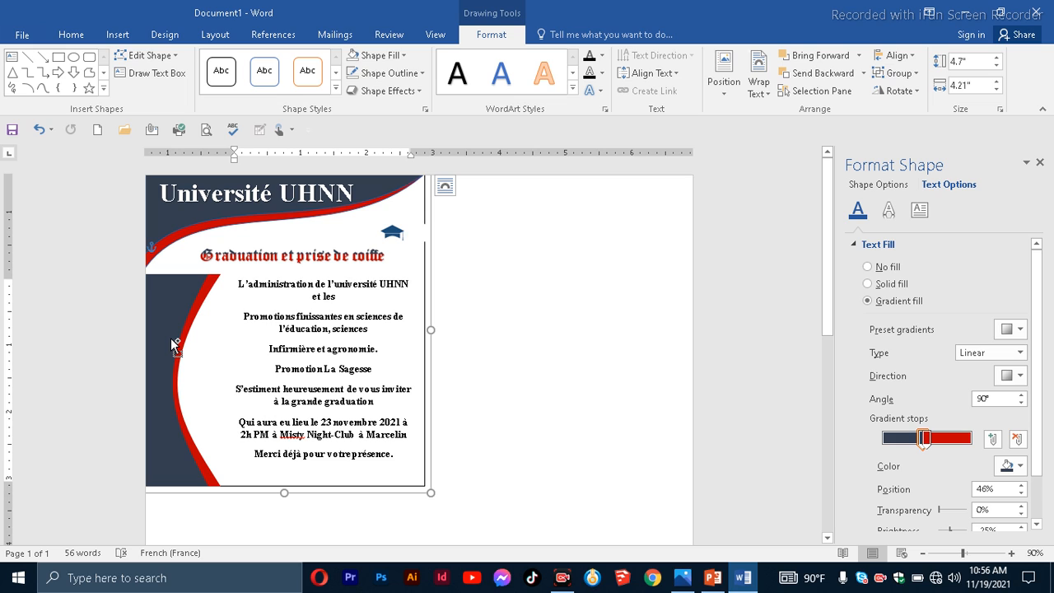
pyautogui.press('ctrl')
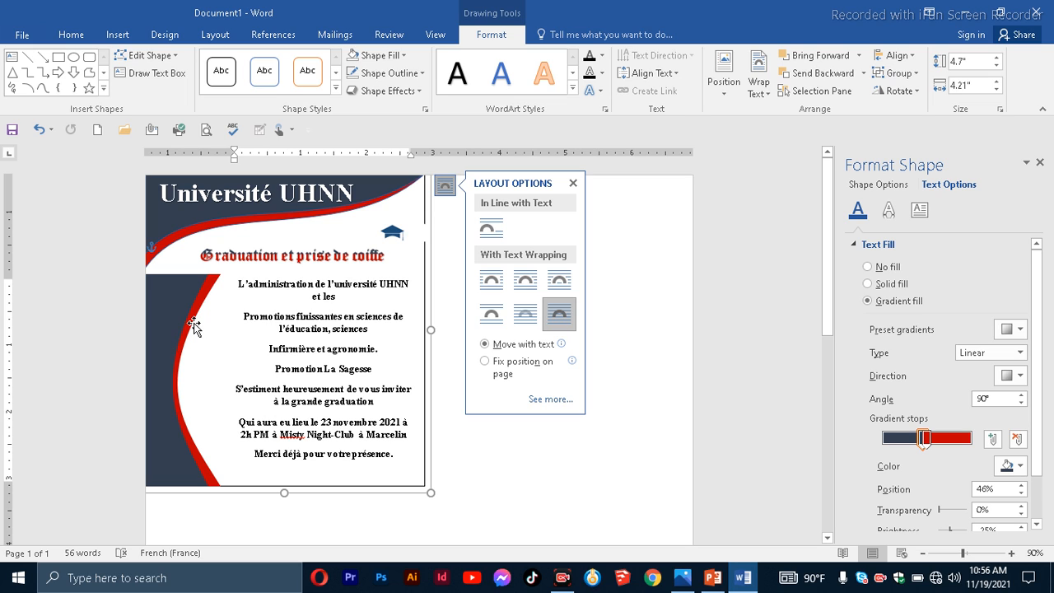
pyautogui.click(573, 183)
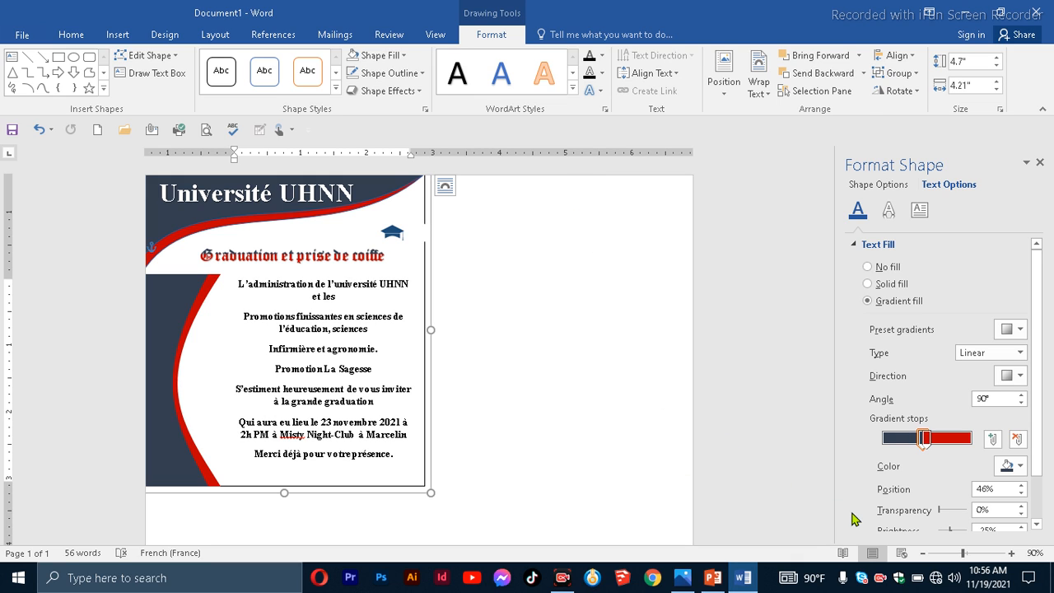
pyautogui.click(1039, 162)
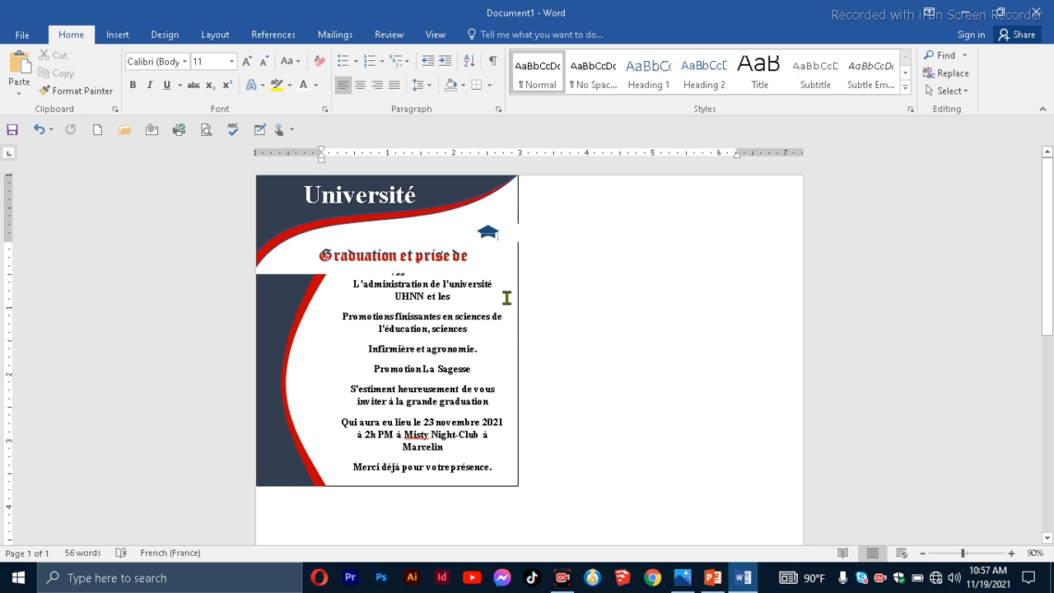
# - Widen the grouped card horizontally so the "Université UHNN" title and the graduation heading each fit on one line
pyautogui.click(520, 314)
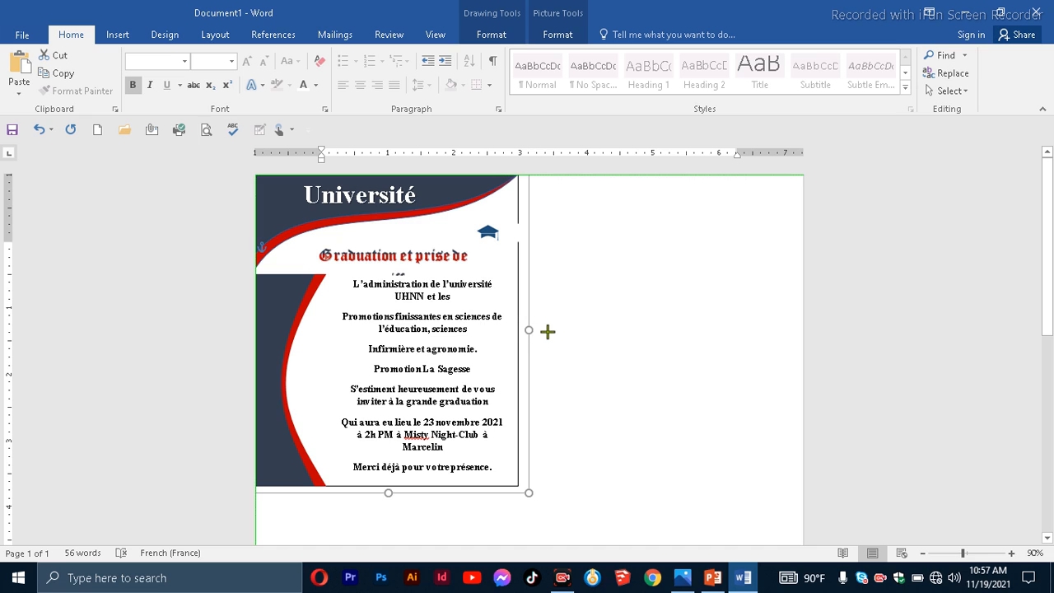
pyautogui.moveTo(547, 331); pyautogui.dragTo(554, 329)
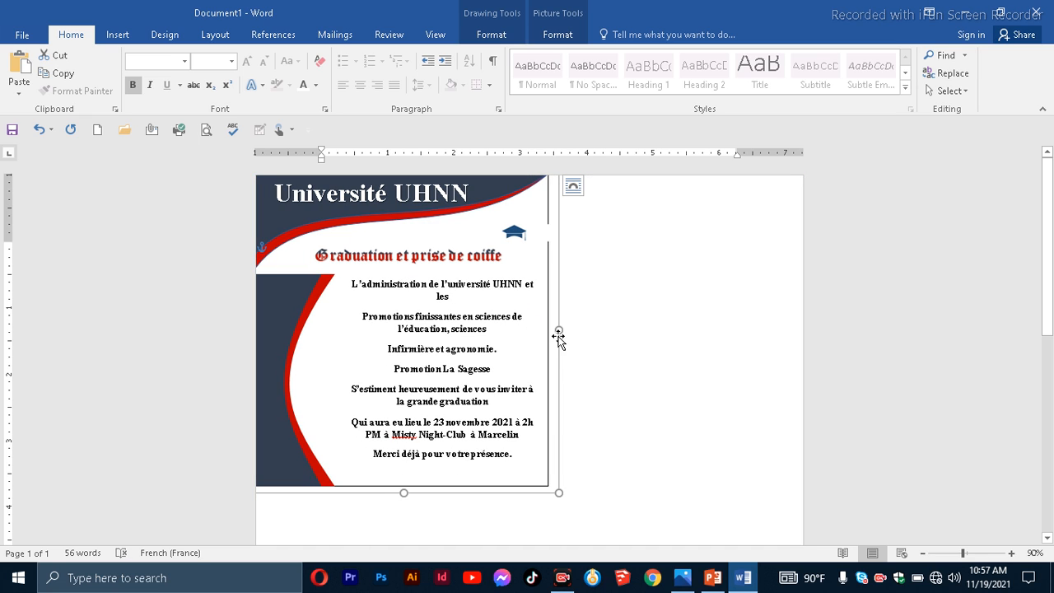
pyautogui.moveTo(557, 330); pyautogui.dragTo(551, 293)
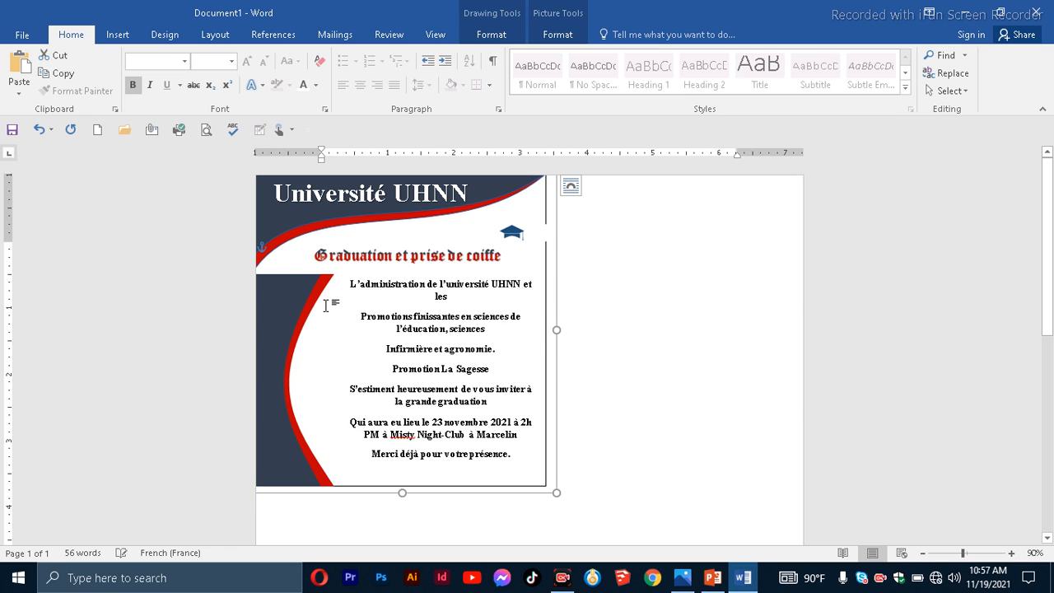
pyautogui.click(621, 344)
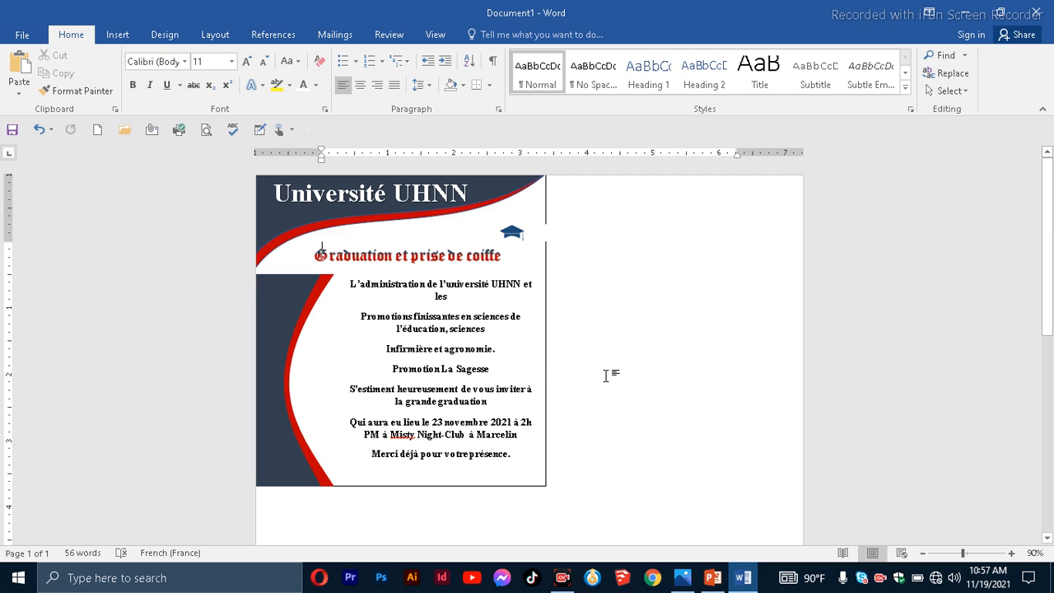
# - Duplicate the grouped card and place the copy directly below the original, flush with the page's left edge
pyautogui.scroll(-3, 606, 372)
pyautogui.scroll(3, 606, 374)
pyautogui.scroll(-5, 606, 375)
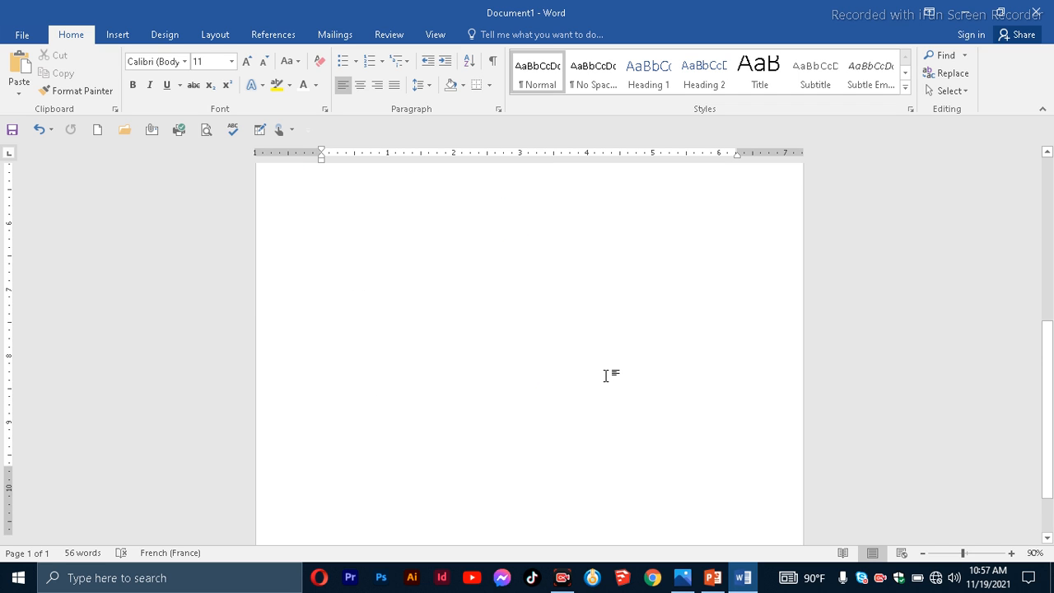
pyautogui.scroll(4, 606, 375)
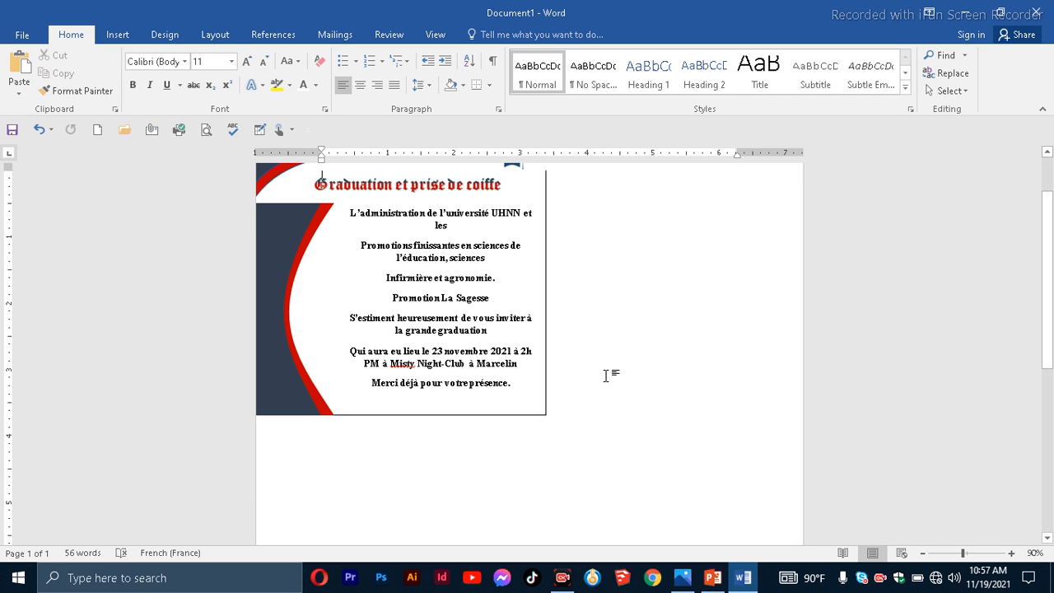
pyautogui.click(261, 284)
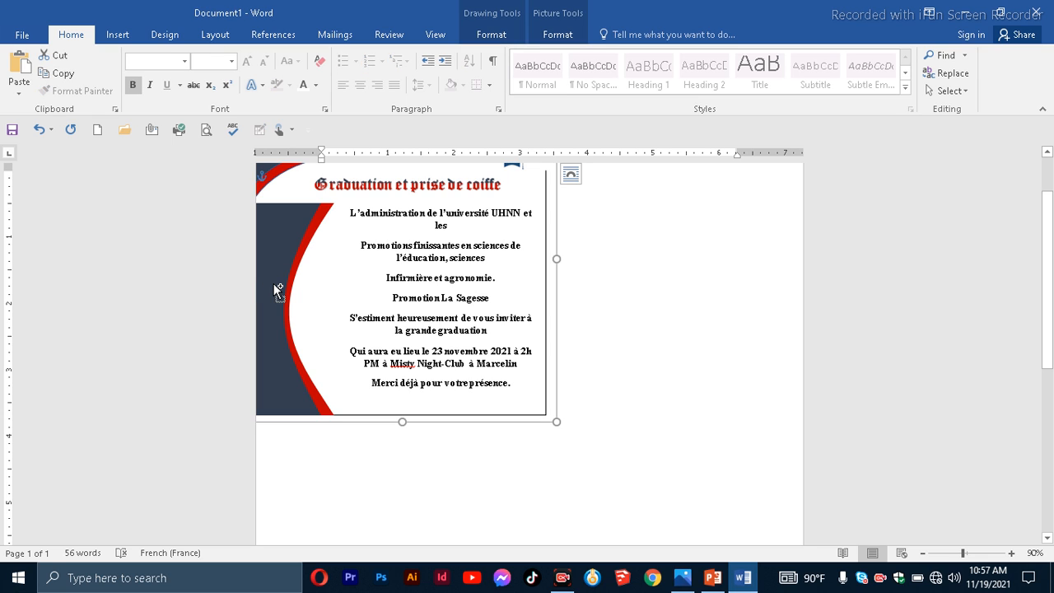
pyautogui.hotkey('ctrl', 'd')
pyautogui.scroll(-4, 386, 322)
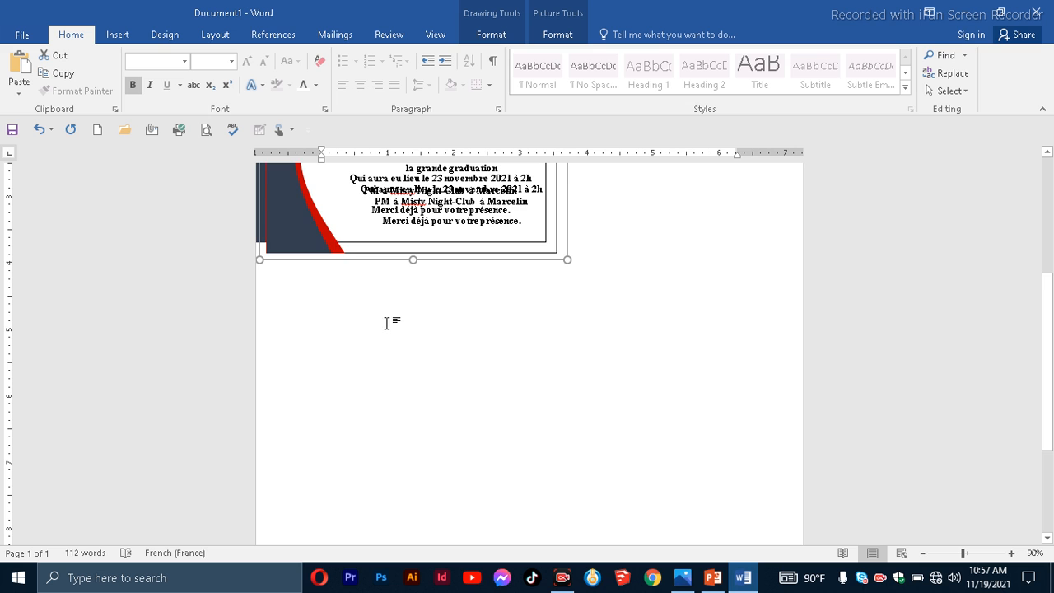
pyautogui.moveTo(297, 196); pyautogui.dragTo(278, 513)
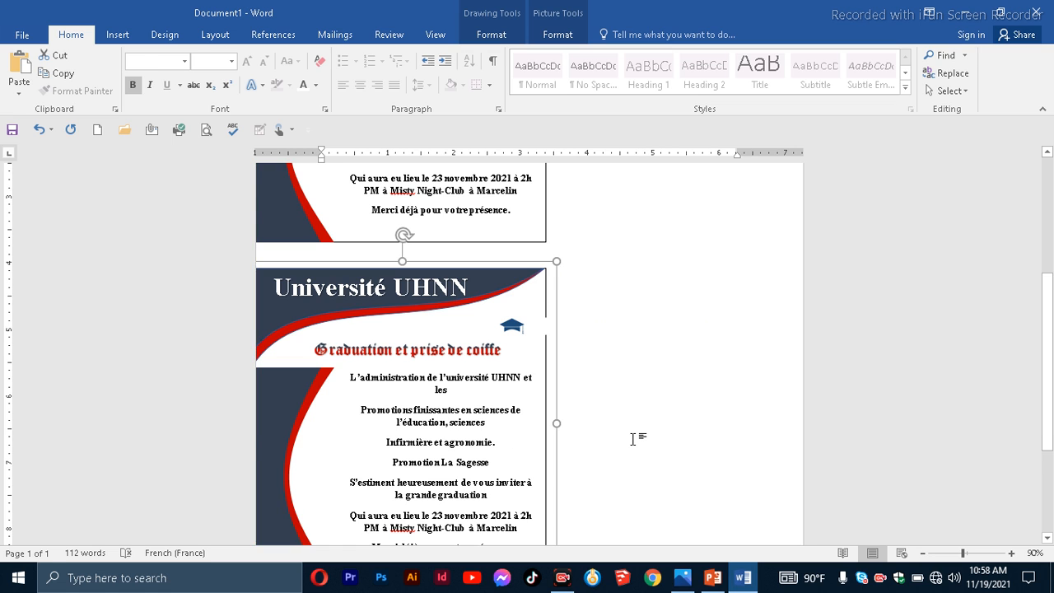
pyautogui.click(633, 439)
# - Check both invitation cards on the A4 page in the print preview and return to the document
pyautogui.scroll(4, 633, 439)
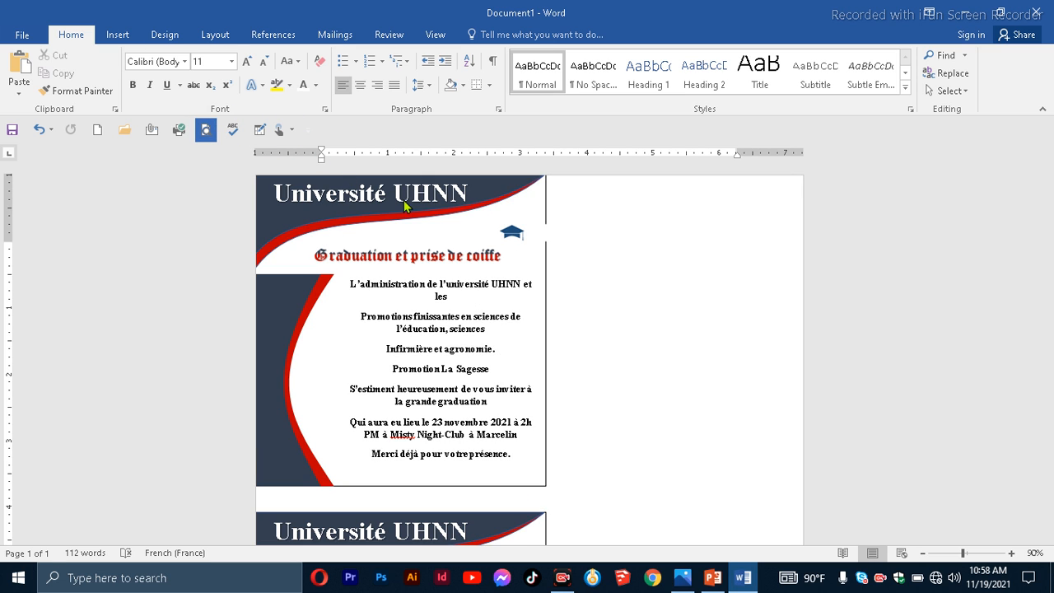
pyautogui.hotkey('ctrl', 'p')
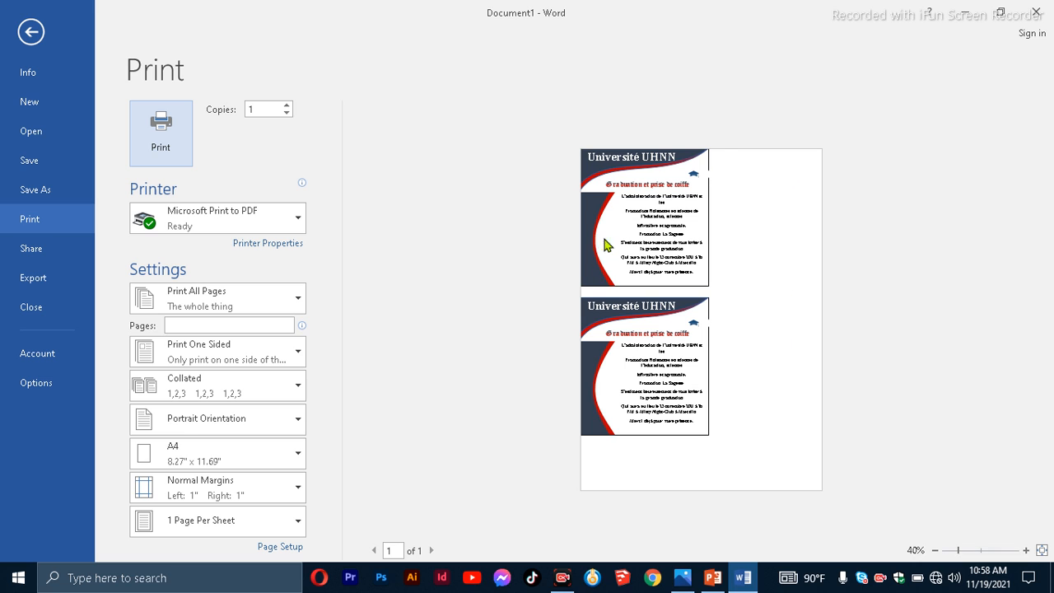
pyautogui.click(30, 31)
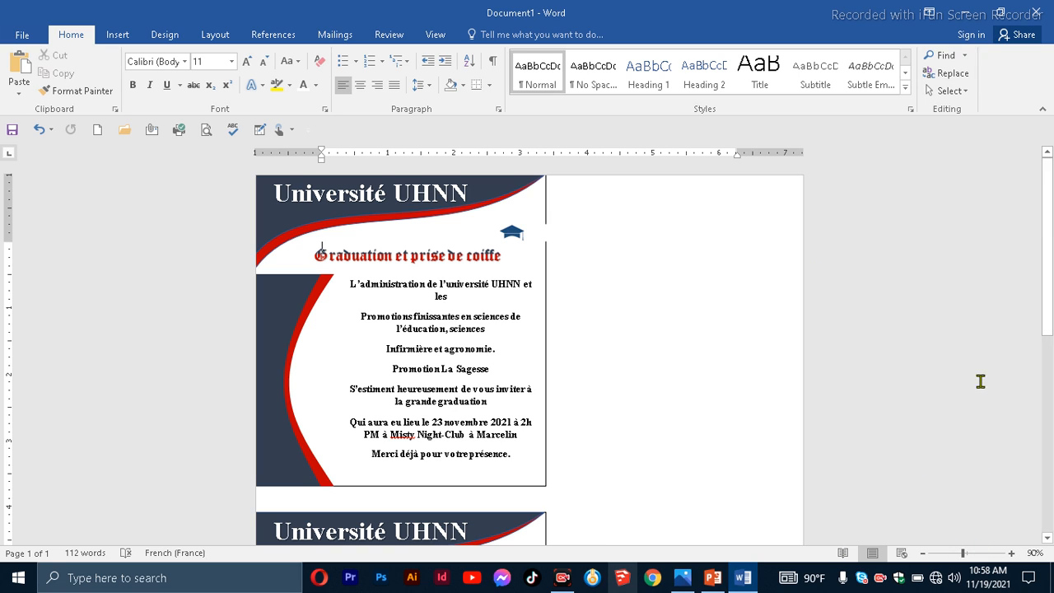